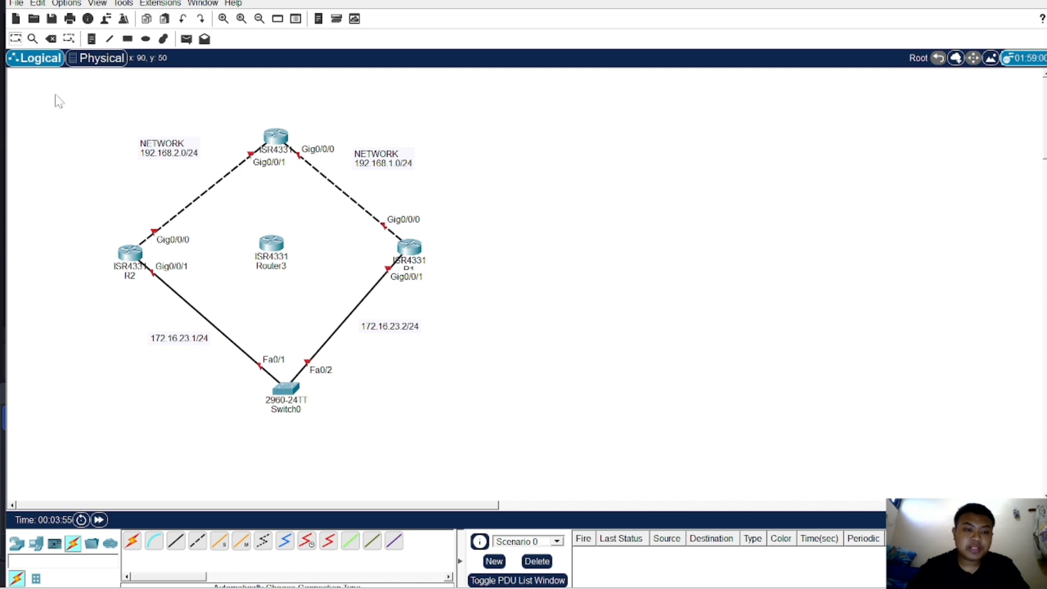
{"action": "left_click_drag", "start_coordinate": [37, 85], "coordinate": [666, 415]}
{"action": "left_click", "coordinate": [666, 416]}
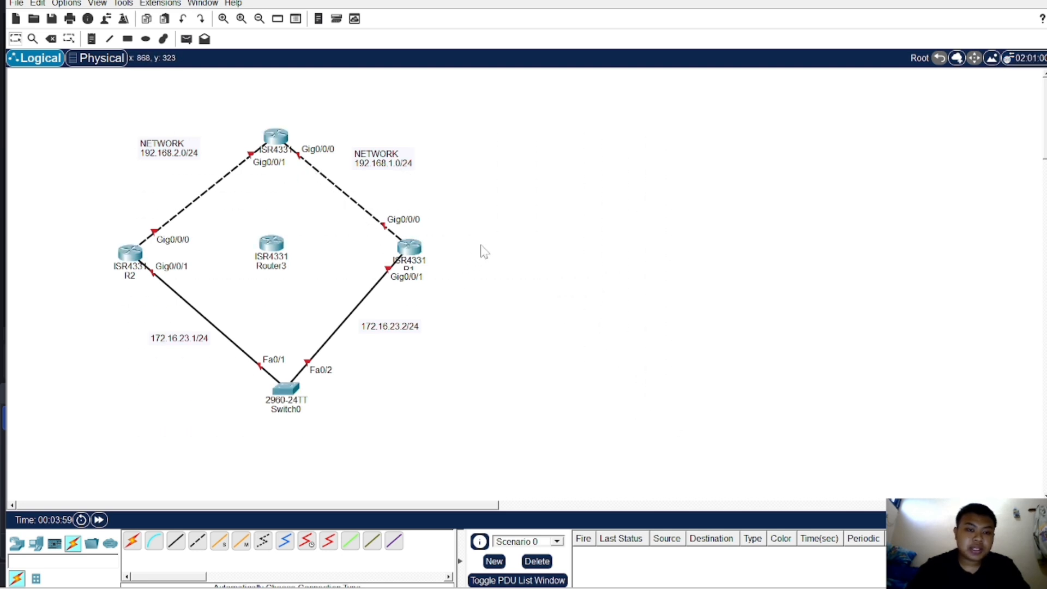
Open the ISP router's command line and decline the initial configuration dialog.
{"action": "left_click", "coordinate": [275, 139]}
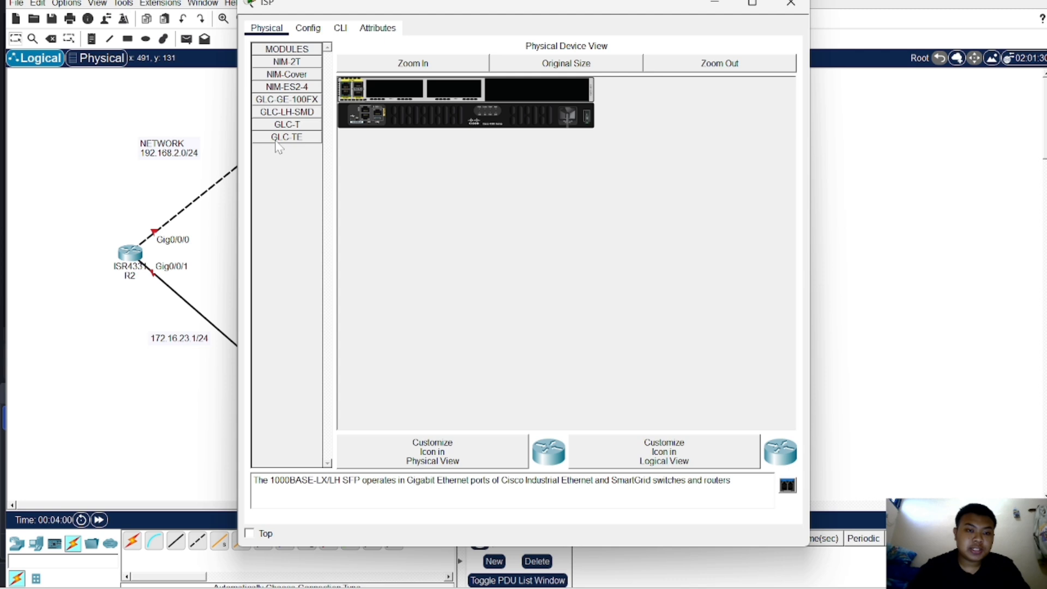
{"action": "left_click", "coordinate": [340, 28]}
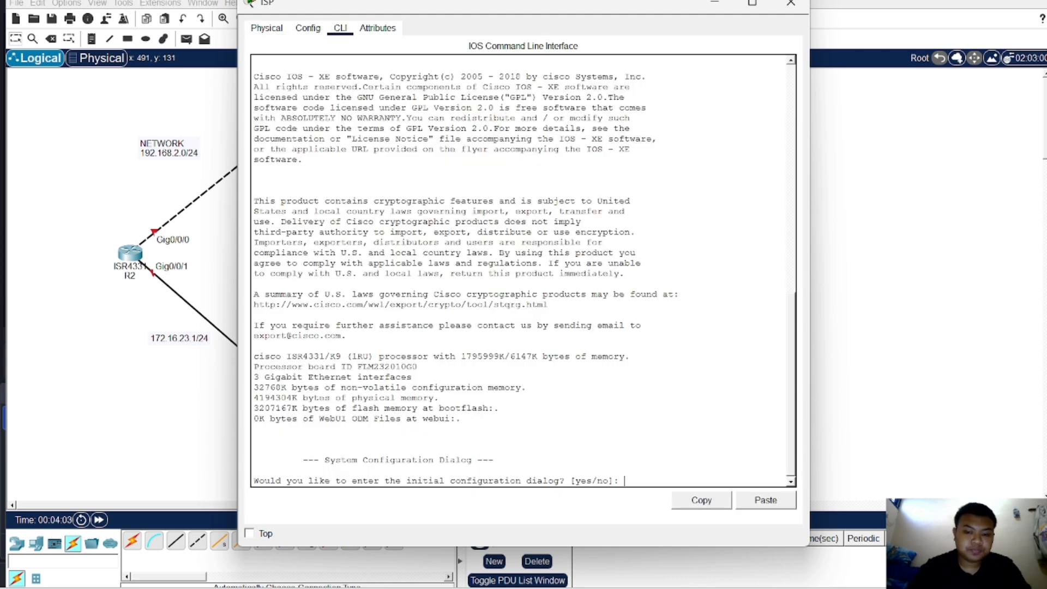
{"action": "type", "text": "NO"}
{"action": "key", "text": "Return"}
{"action": "key", "text": "Return"}
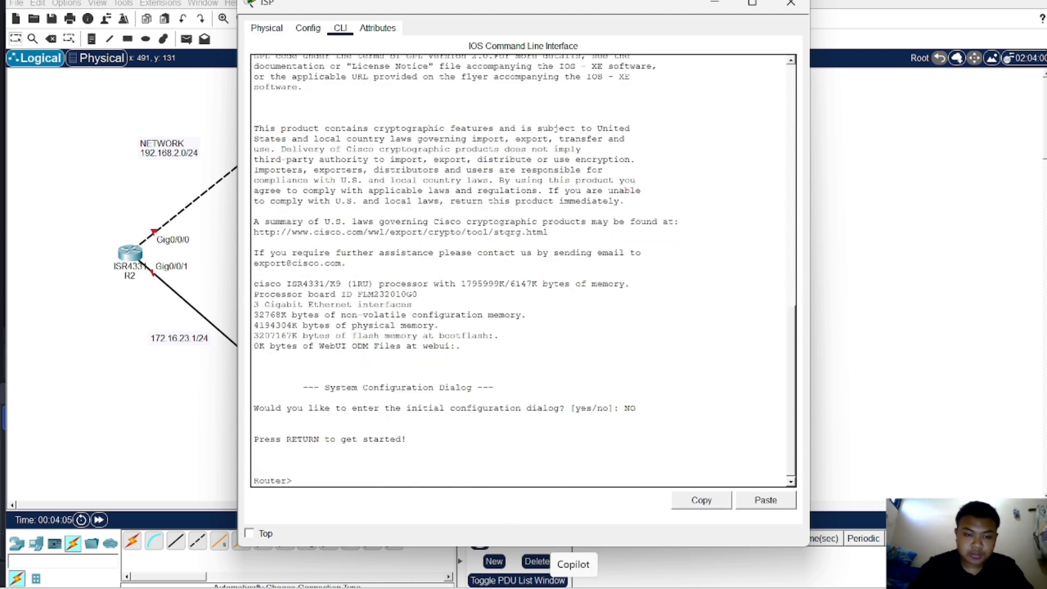
Enter privileged mode and global configuration mode on the ISP router.
{"action": "type", "text": "EN"}
{"action": "key", "text": "Return"}
{"action": "type", "text": "CO"}
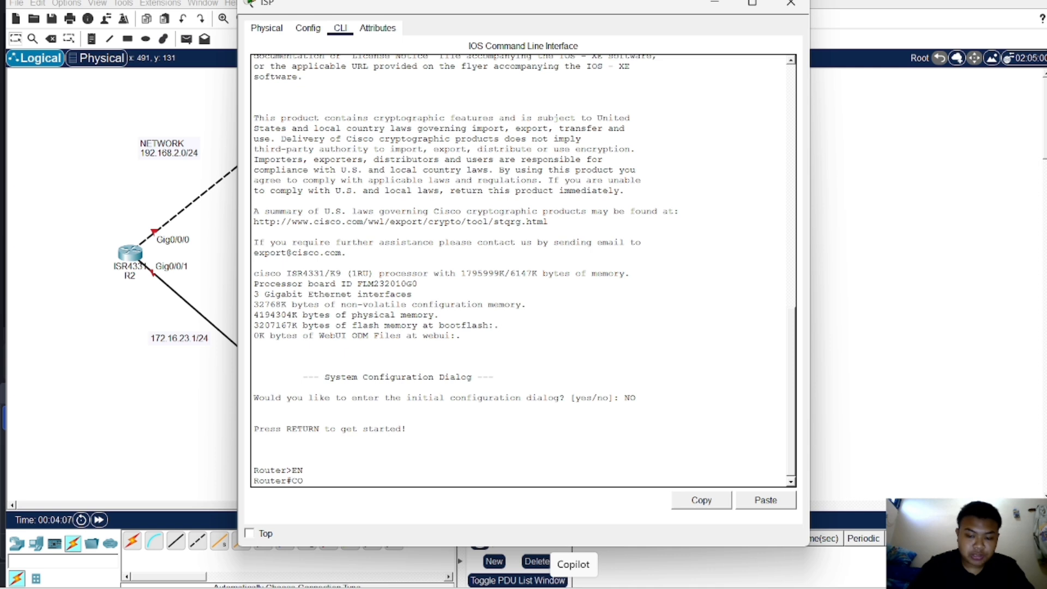
{"action": "type", "text": "NF T"}
{"action": "key", "text": "Return"}
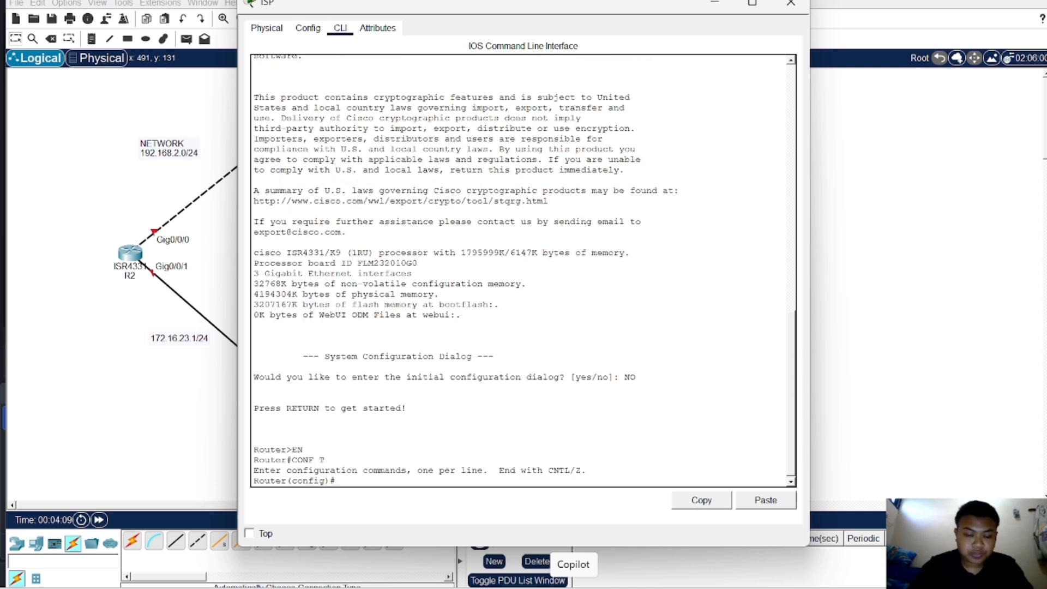
Assign IP address 192.168.1.1 with subnet mask 255.255.255.0 to the ISP router's interface G0/0/0.
{"action": "type", "text": "INT "}
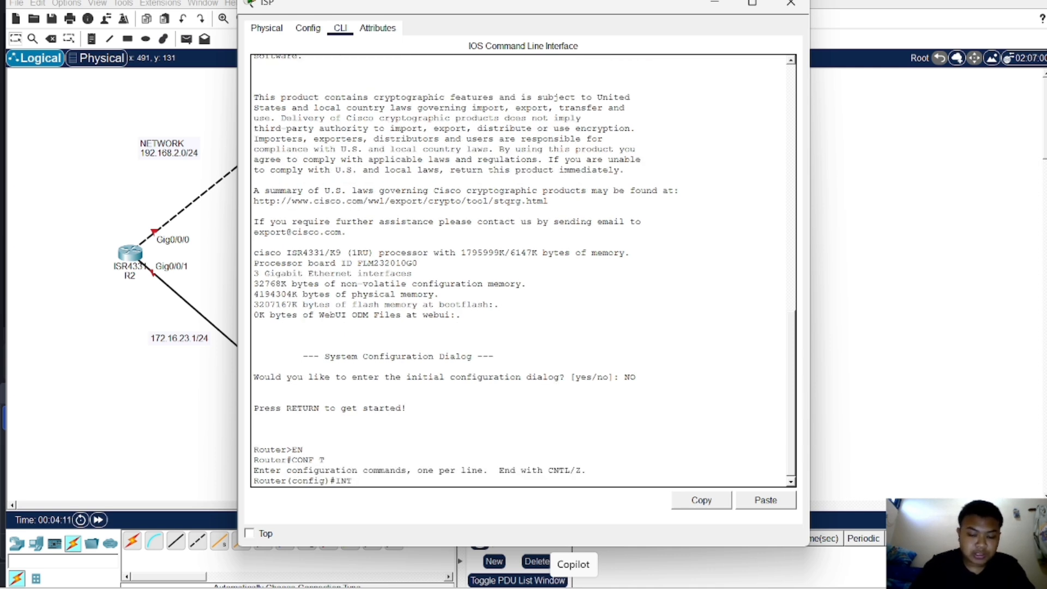
{"action": "type", "text": "G0/0"}
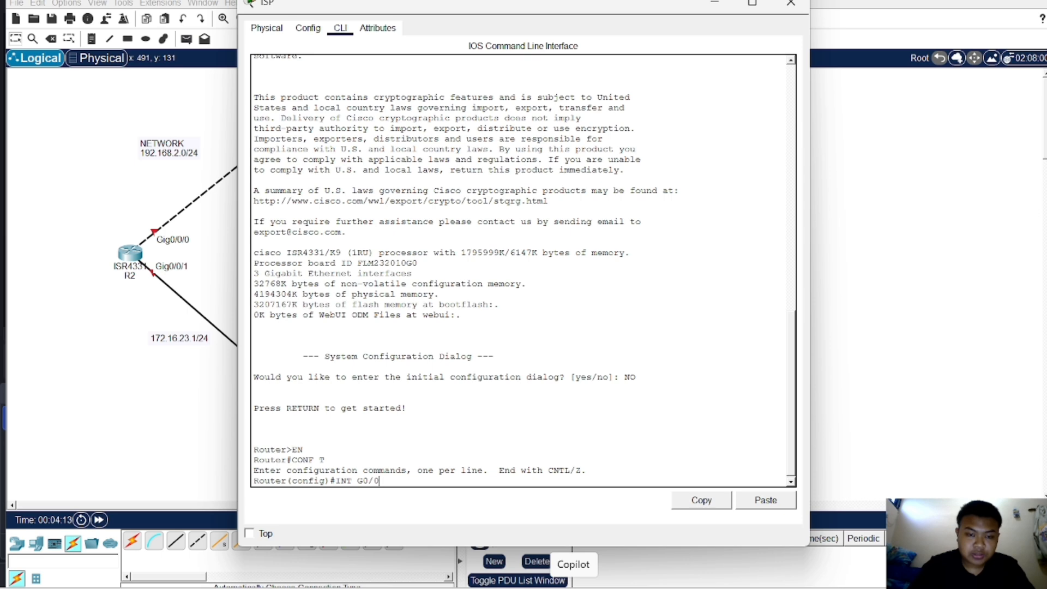
{"action": "type", "text": "/0"}
{"action": "key", "text": "Return"}
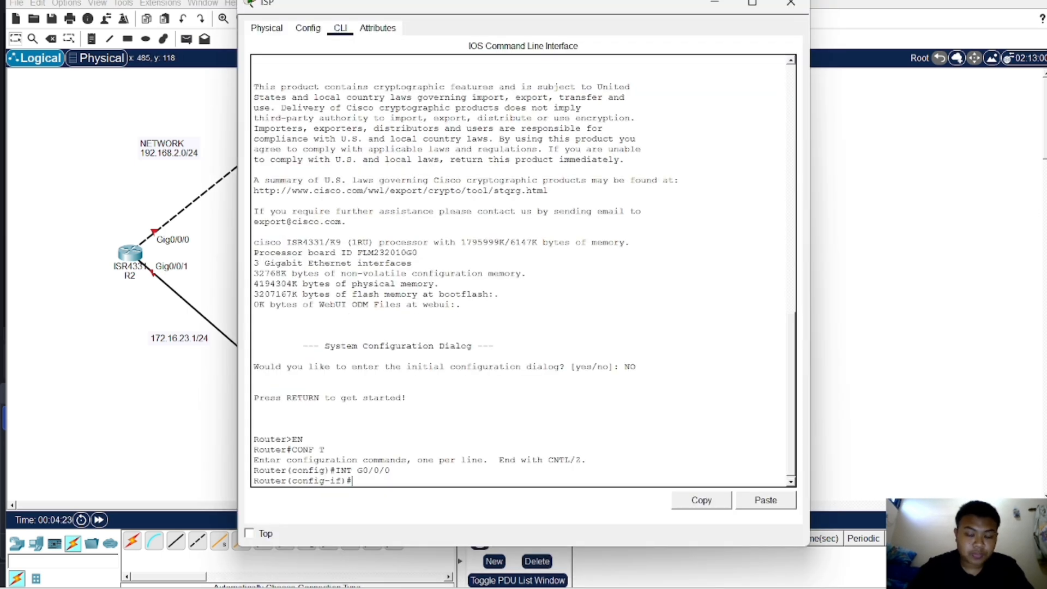
{"action": "type", "text": "ip"}
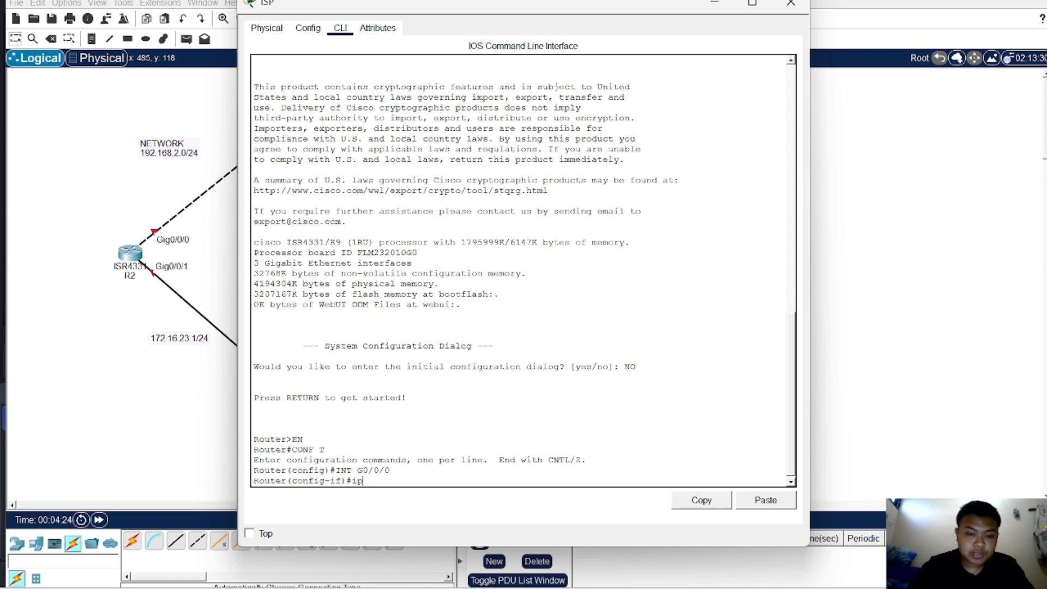
{"action": "type", "text": " add"}
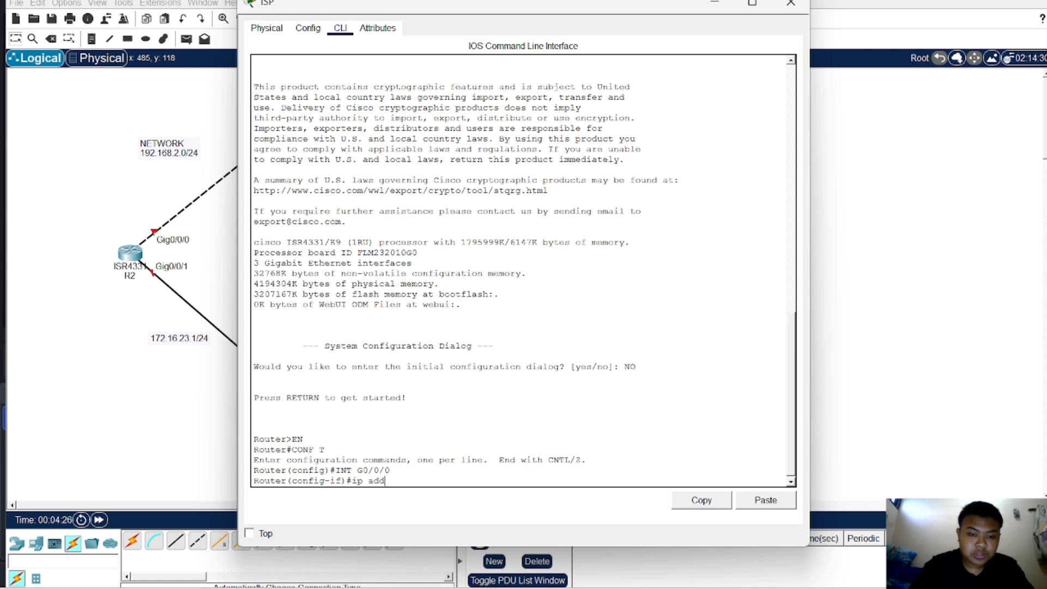
{"action": "type", "text": " 192."}
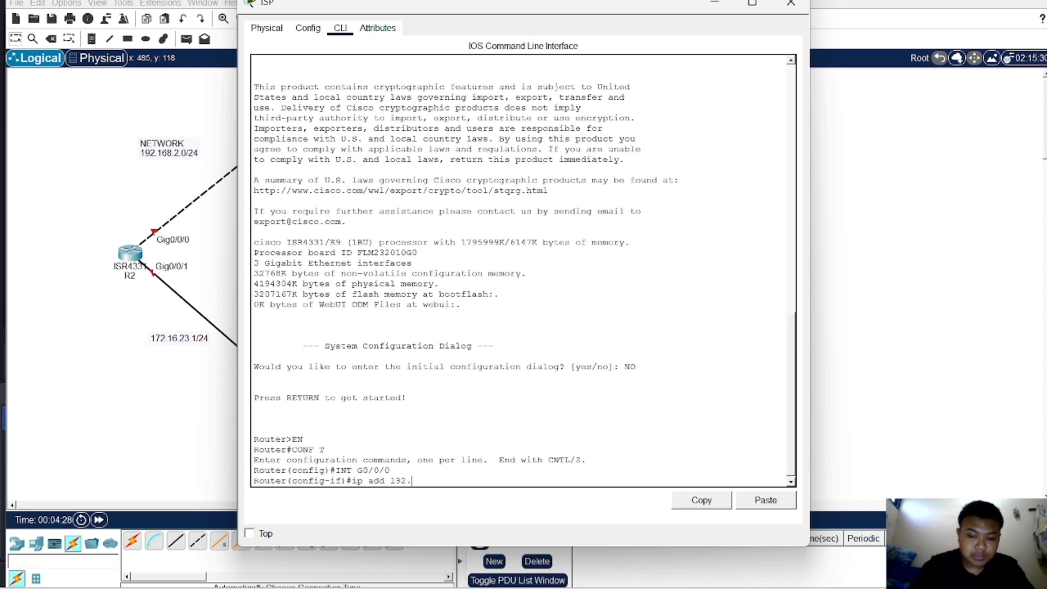
{"action": "type", "text": "168."}
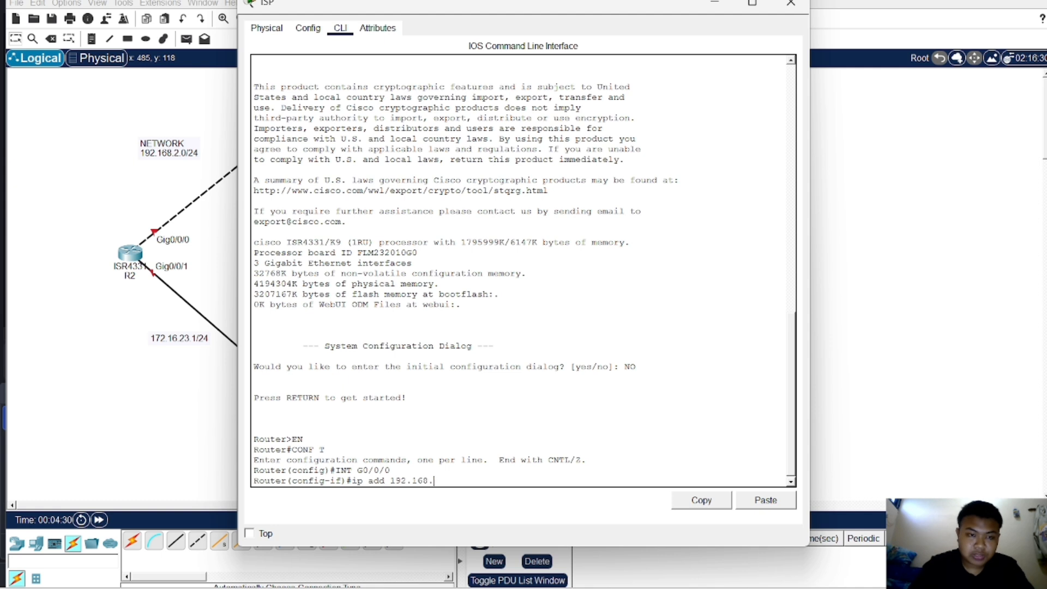
{"action": "type", "text": "1.1 255.25"}
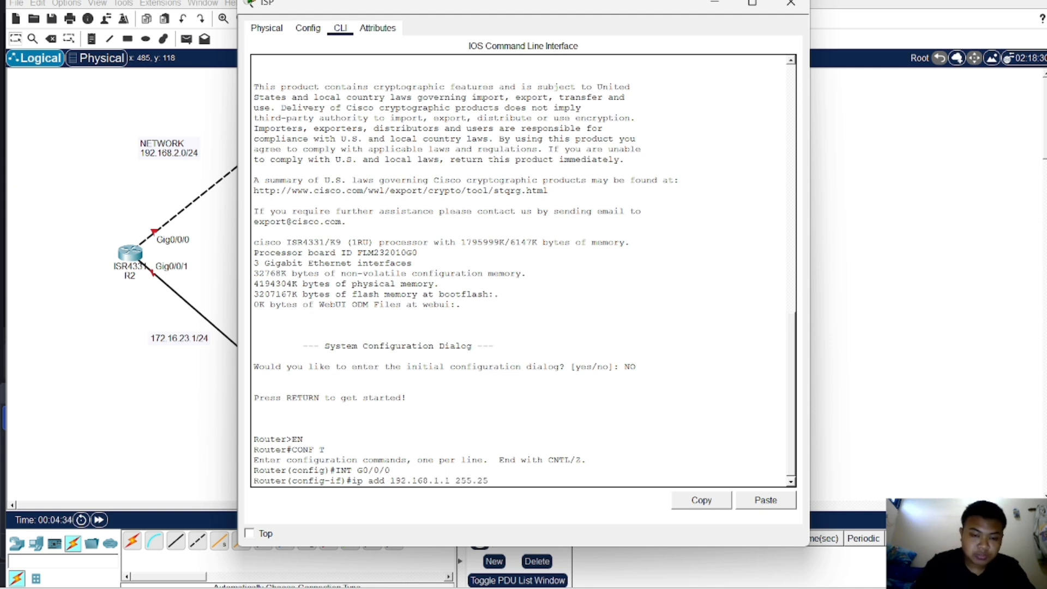
{"action": "type", "text": "5.255."}
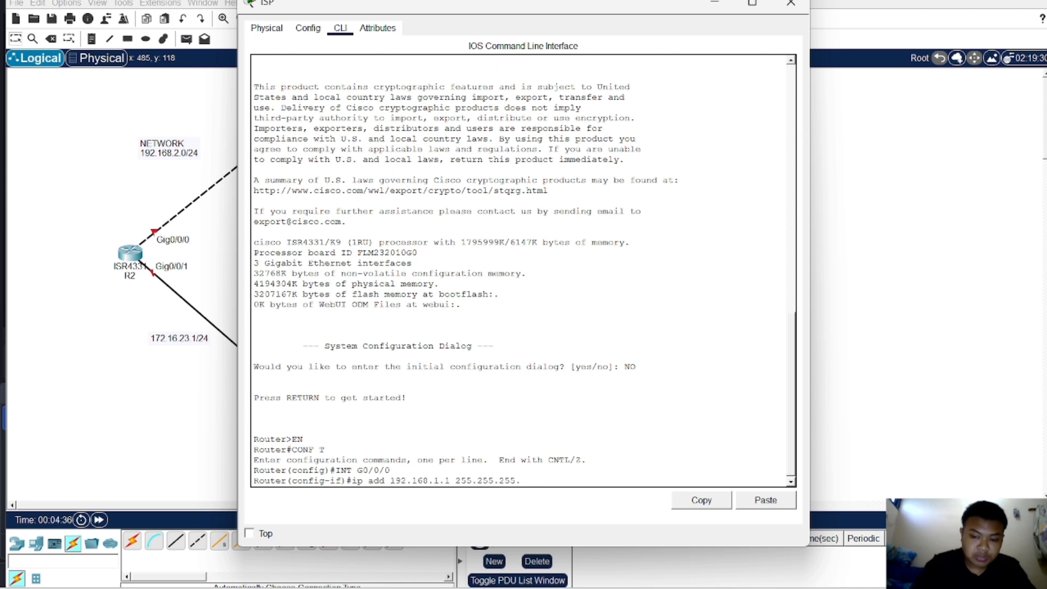
{"action": "type", "text": "0"}
{"action": "key", "text": "Return"}
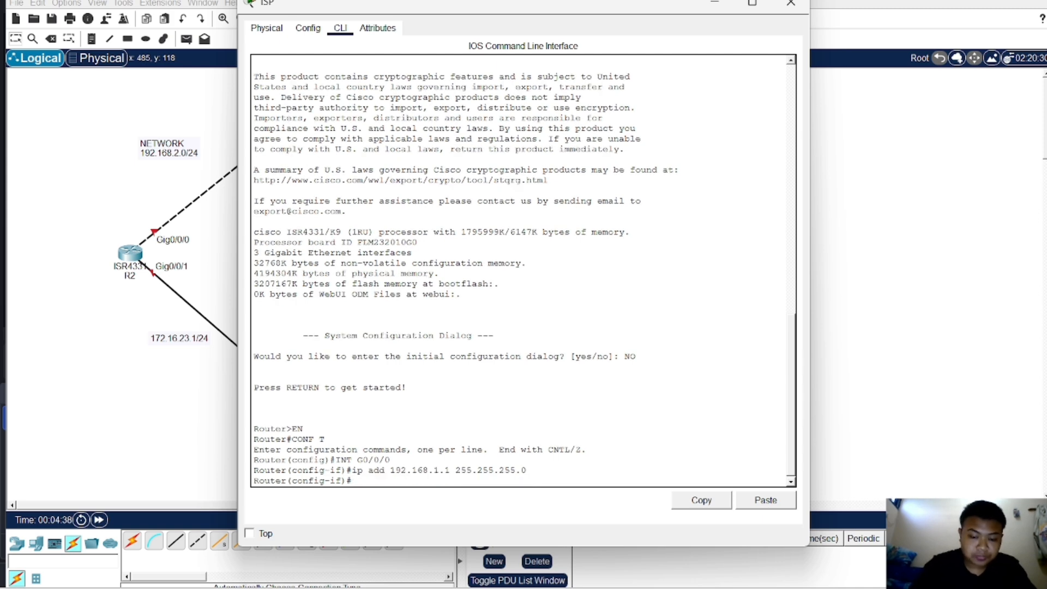
Enable the ISP router's interface G0/0/0 with the no shutdown command.
{"action": "type", "text": "no sh"}
{"action": "key", "text": "Tab"}
{"action": "key", "text": "Return"}
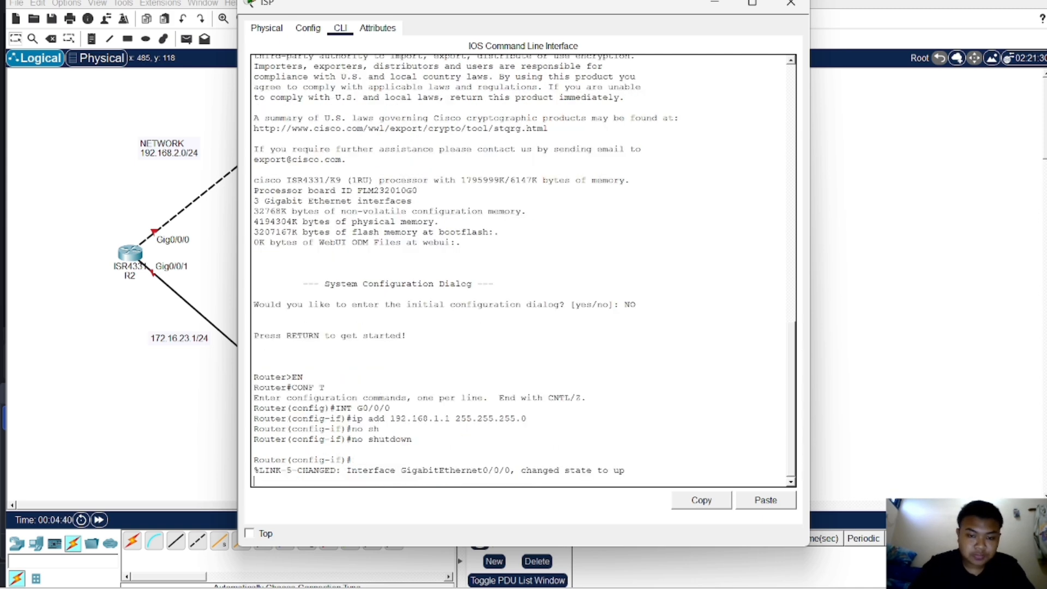
{"action": "key", "text": "Return"}
Switch to interface g0/0/1 on the ISP router and enable it with no shutdown.
{"action": "type", "text": "ig-if)#in"}
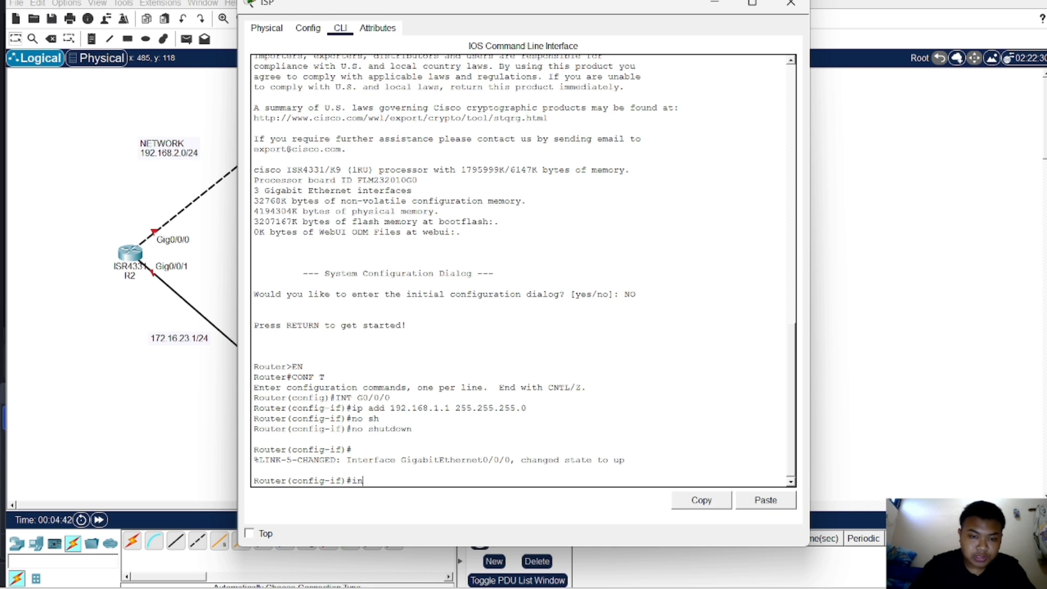
{"action": "type", "text": "t g0/"}
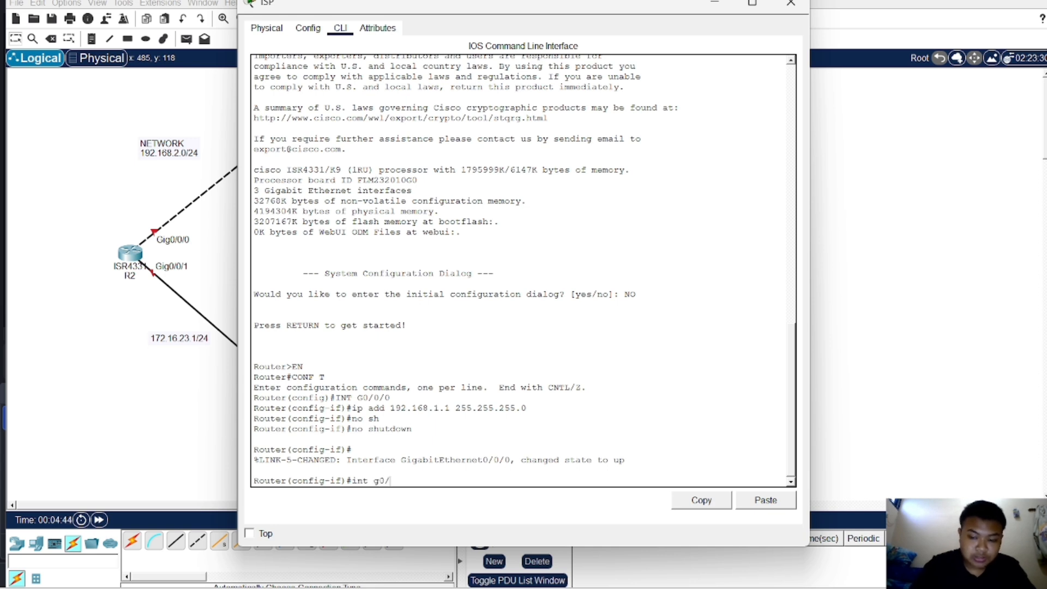
{"action": "type", "text": "0/1"}
{"action": "key", "text": "Return"}
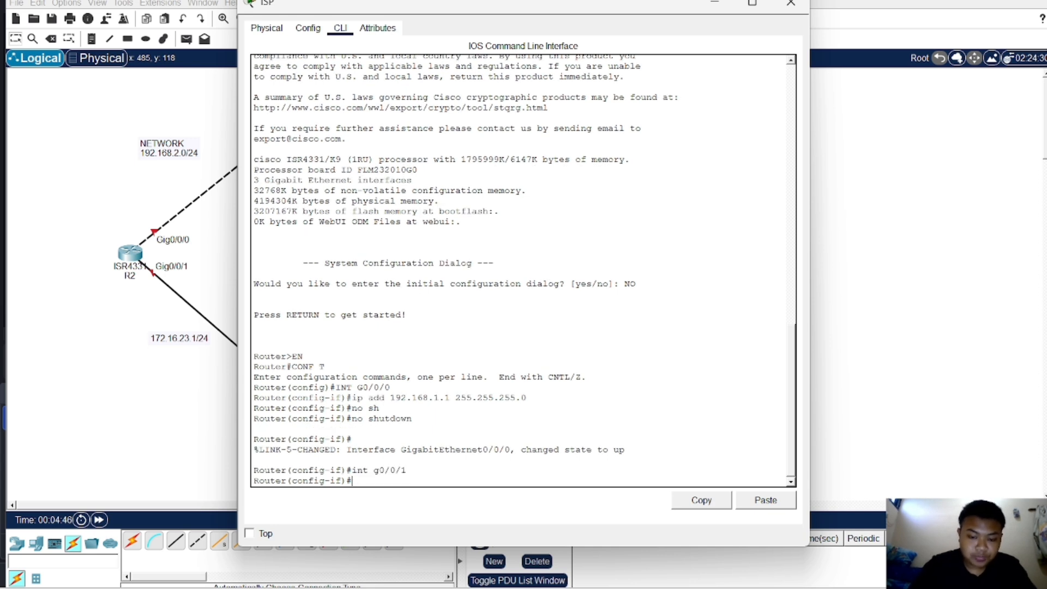
{"action": "type", "text": "no sh"}
{"action": "key", "text": "Return"}
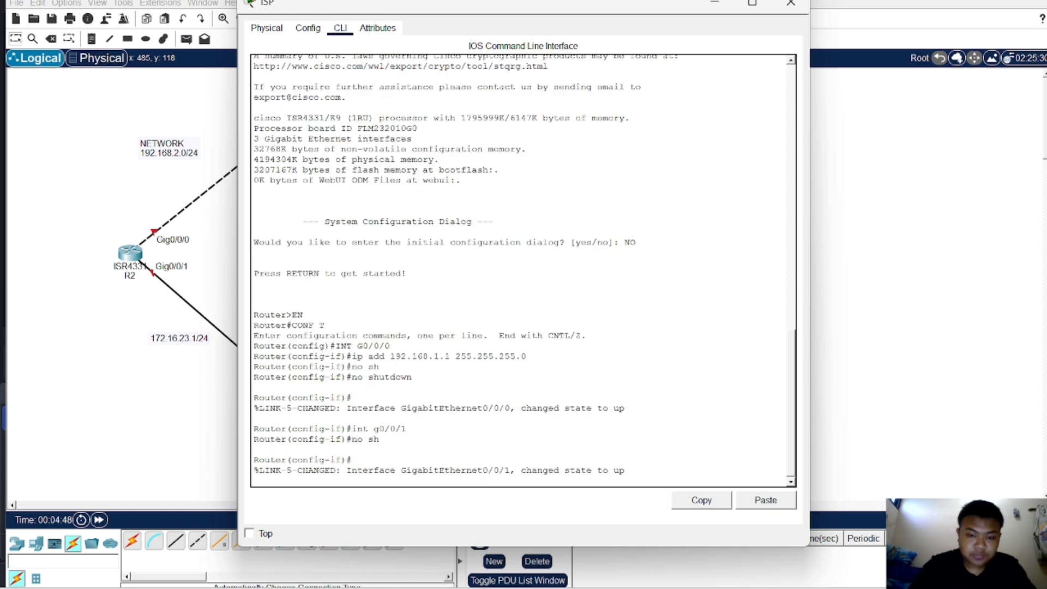
Assign IP address 192.168.2.1 with subnet mask 255.255.255.0 to the ISP router's interface g0/0/1.
{"action": "type", "text": "ip add "}
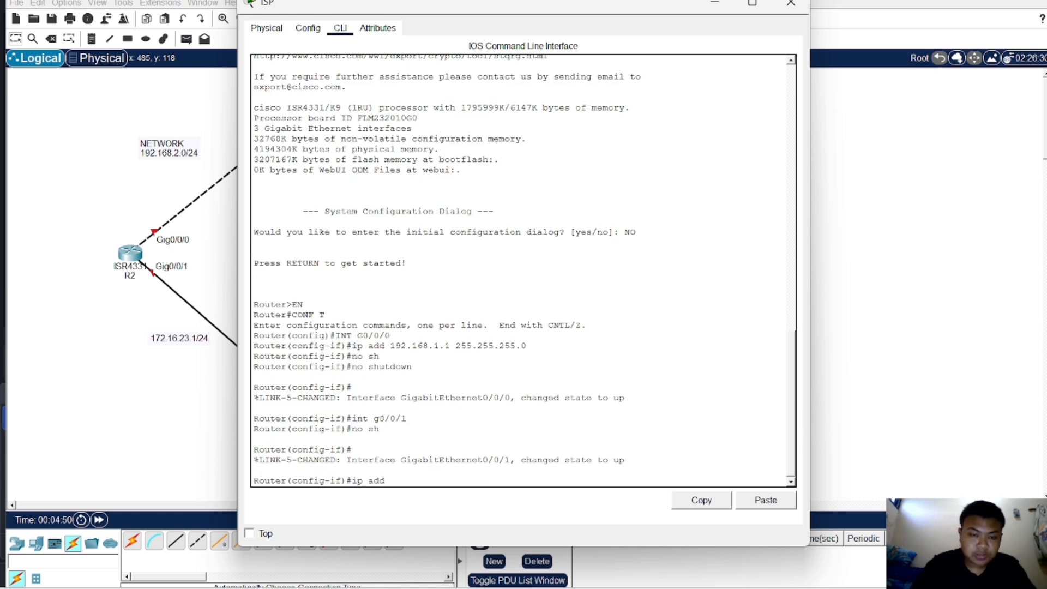
{"action": "type", "text": "1"}
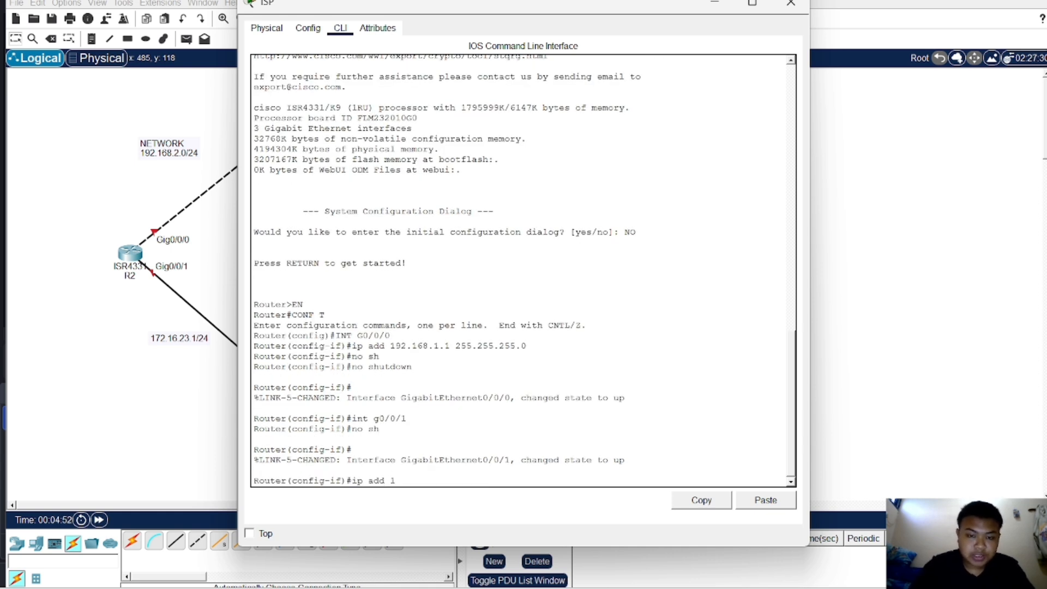
{"action": "type", "text": "92.168"}
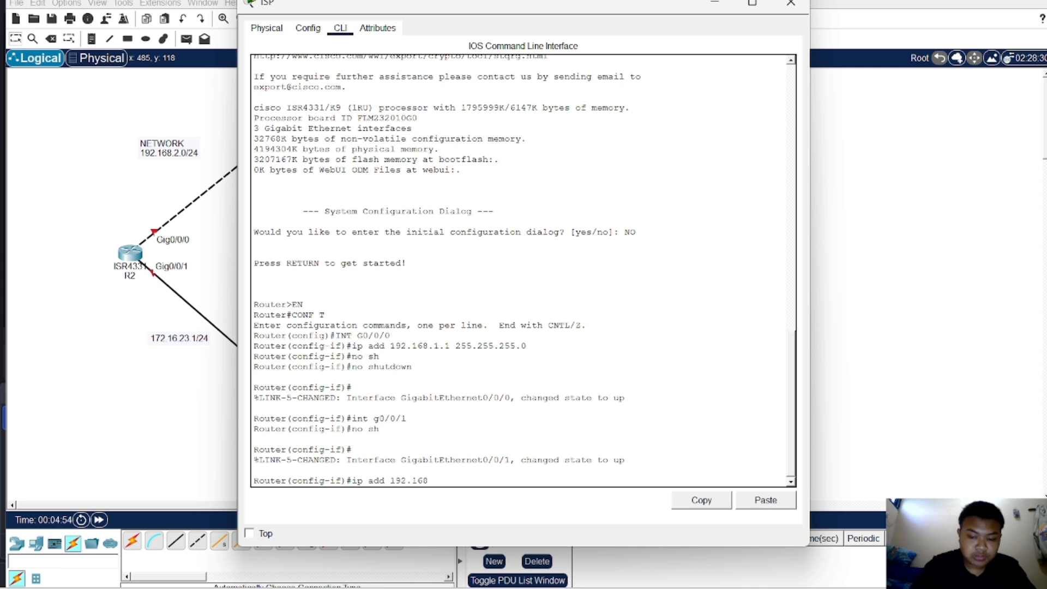
{"action": "type", "text": ".2."}
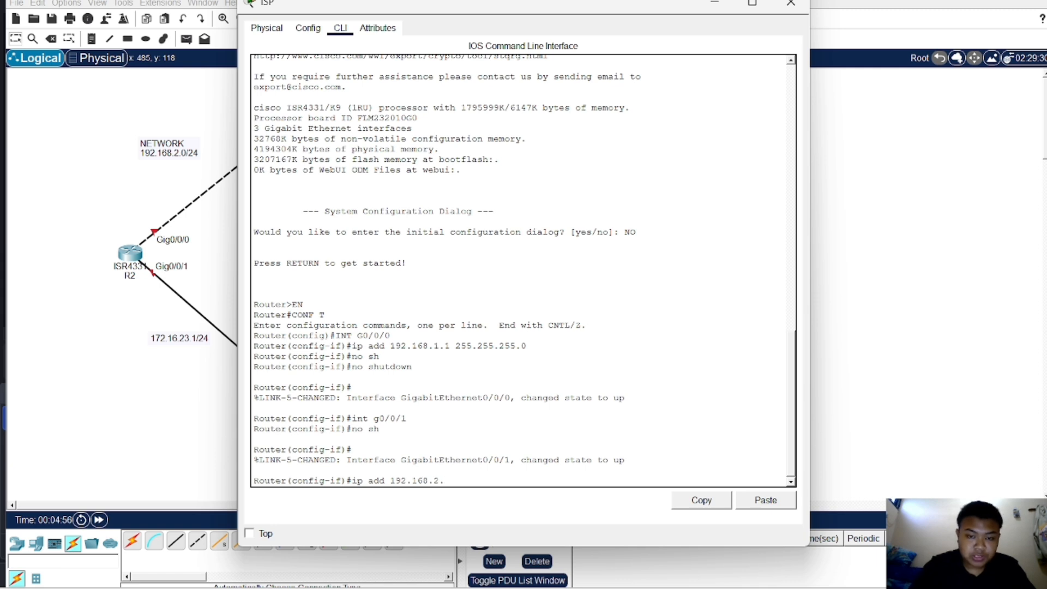
{"action": "type", "text": "1 255."}
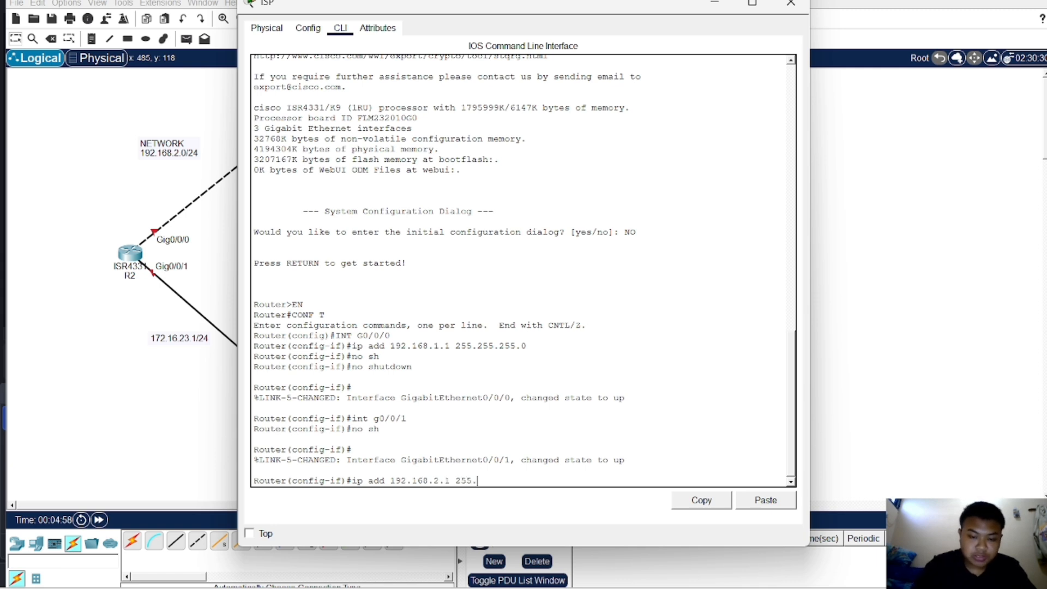
{"action": "type", "text": "255.255"}
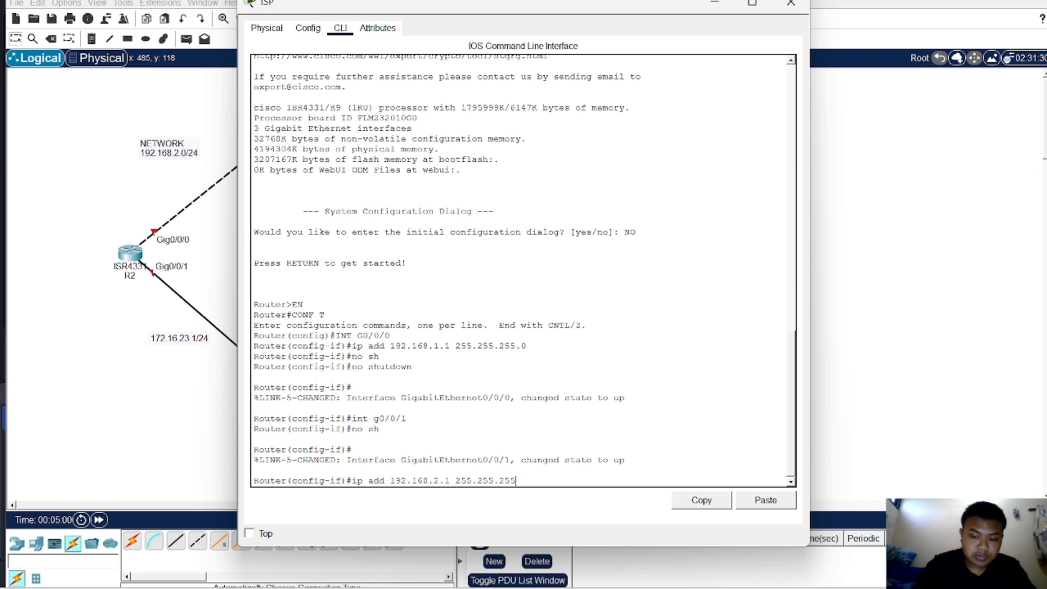
{"action": "type", "text": ".0"}
{"action": "key", "text": "Return"}
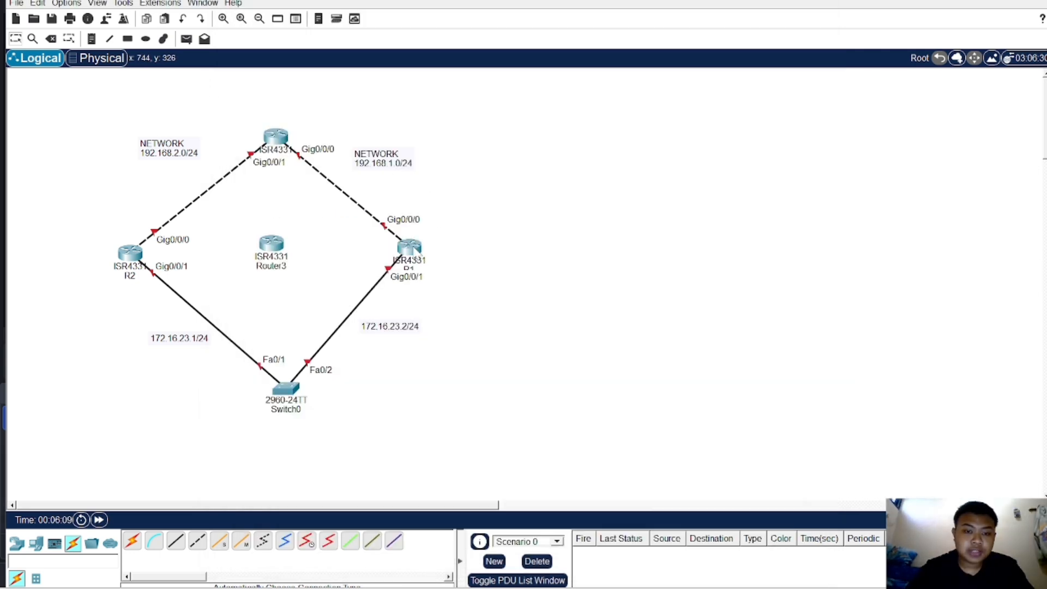
Open router R1's command line and decline the initial configuration dialog.
{"action": "left_click", "coordinate": [417, 250]}
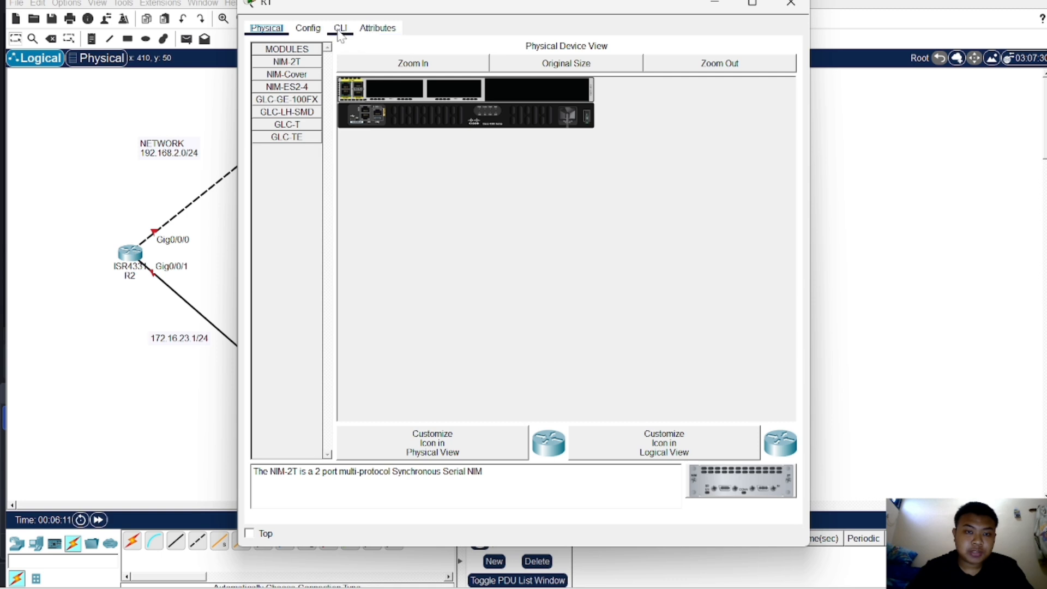
{"action": "left_click", "coordinate": [340, 30]}
{"action": "type", "text": "n"}
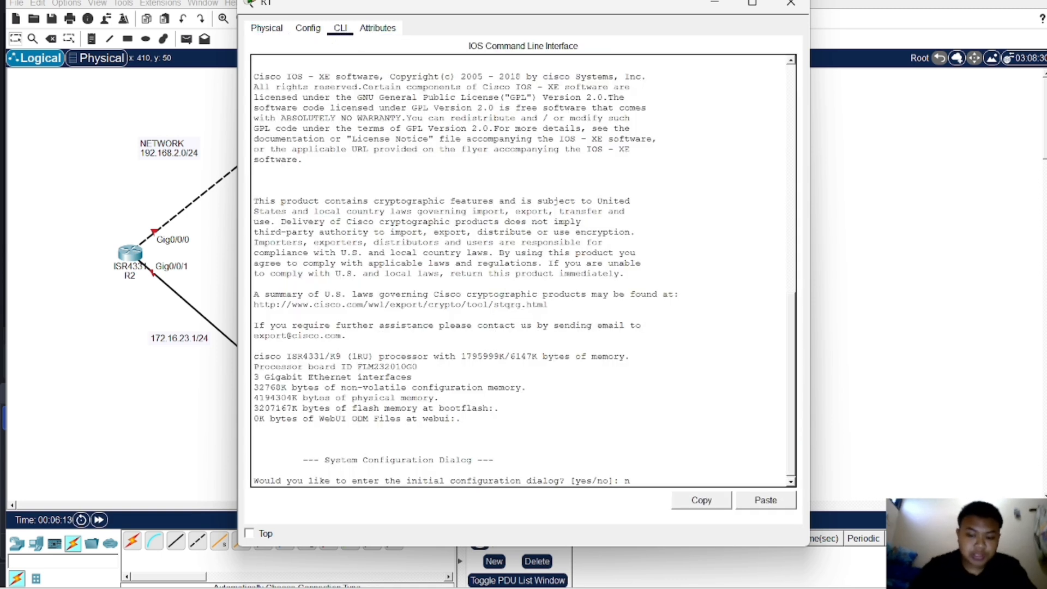
{"action": "type", "text": "o"}
{"action": "key", "text": "Return"}
{"action": "key", "text": "Return"}
Enter privileged mode and global configuration mode on router R1.
{"action": "type", "text": "en"}
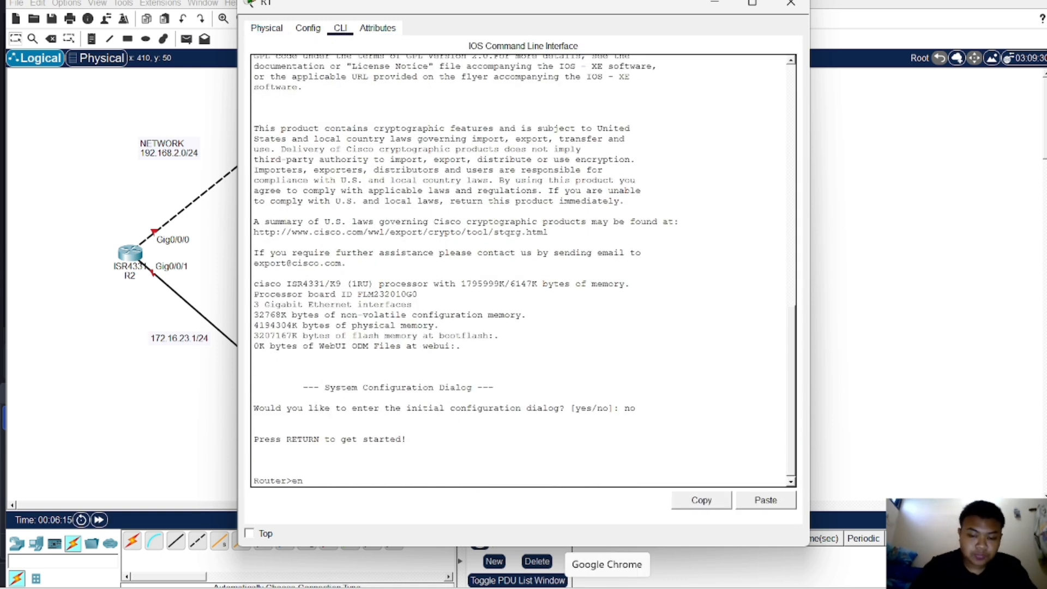
{"action": "key", "text": "Return"}
{"action": "type", "text": "conf t"}
{"action": "key", "text": "Return"}
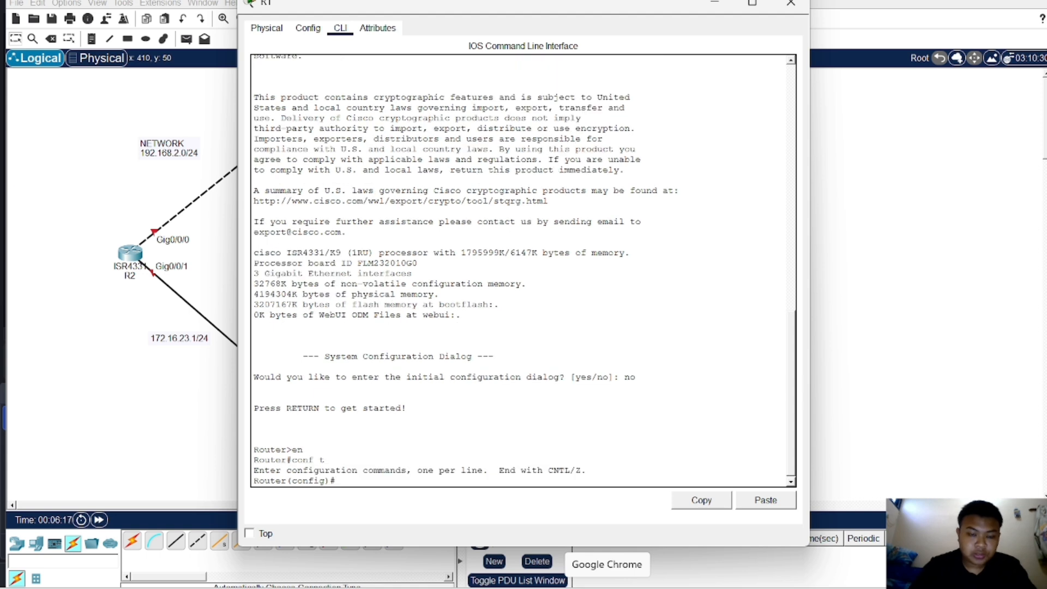
Assign 192.168.1.2 with subnet mask 255.255.255.0 to router R1's interface g0/0/0 and enable it with no shutdown.
{"action": "type", "text": "int g"}
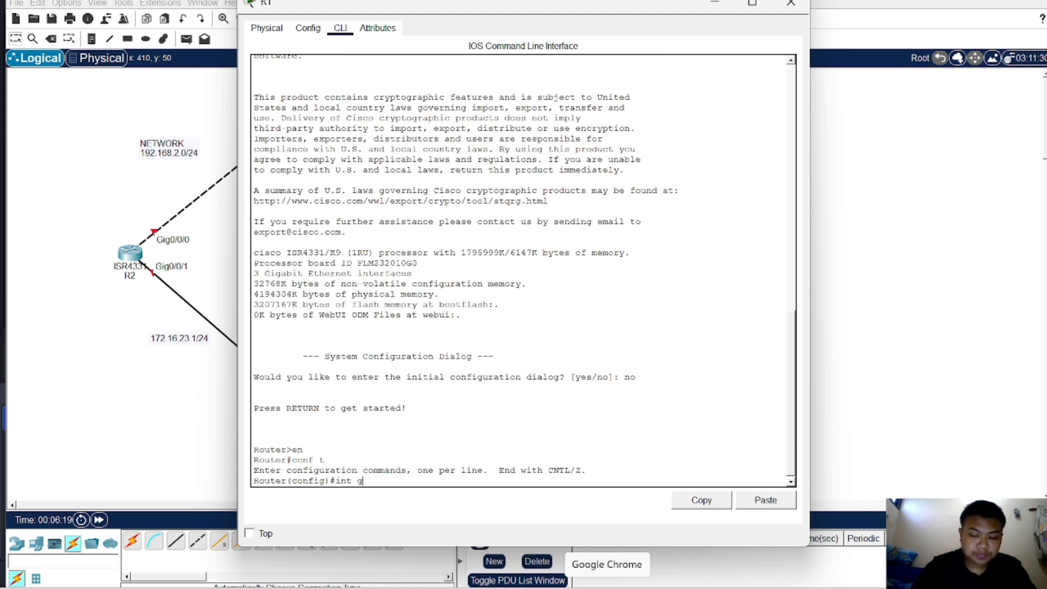
{"action": "type", "text": "0/0/"}
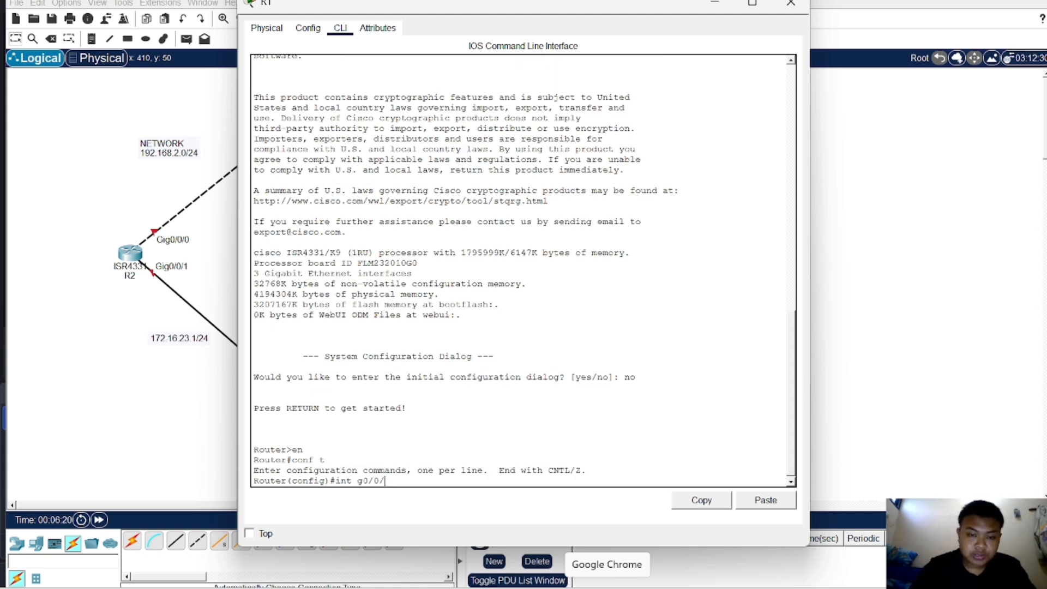
{"action": "type", "text": "0"}
{"action": "key", "text": "Return"}
{"action": "type", "text": "ip a"}
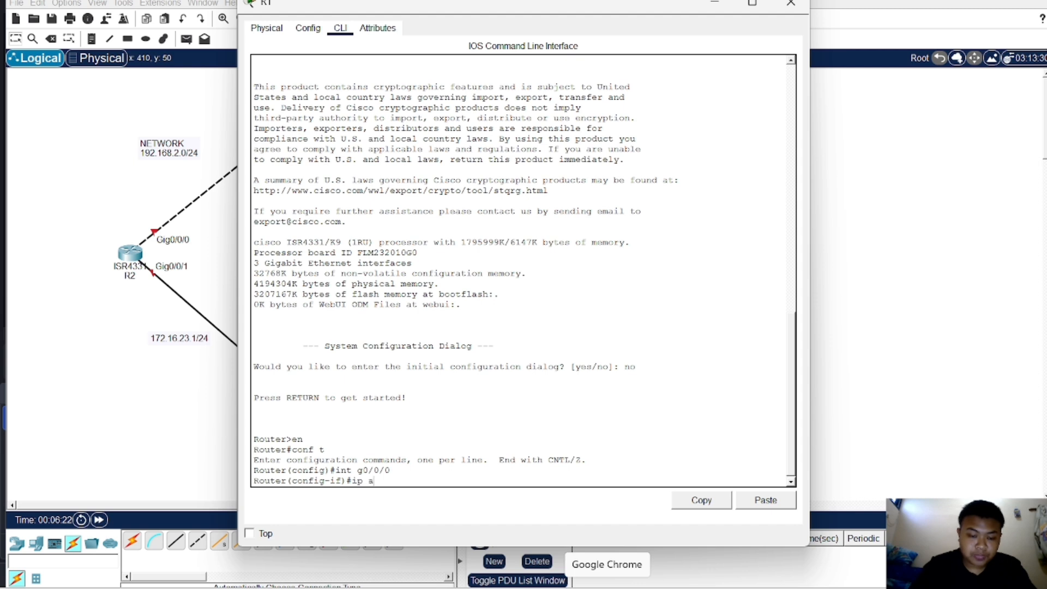
{"action": "type", "text": "dd 192"}
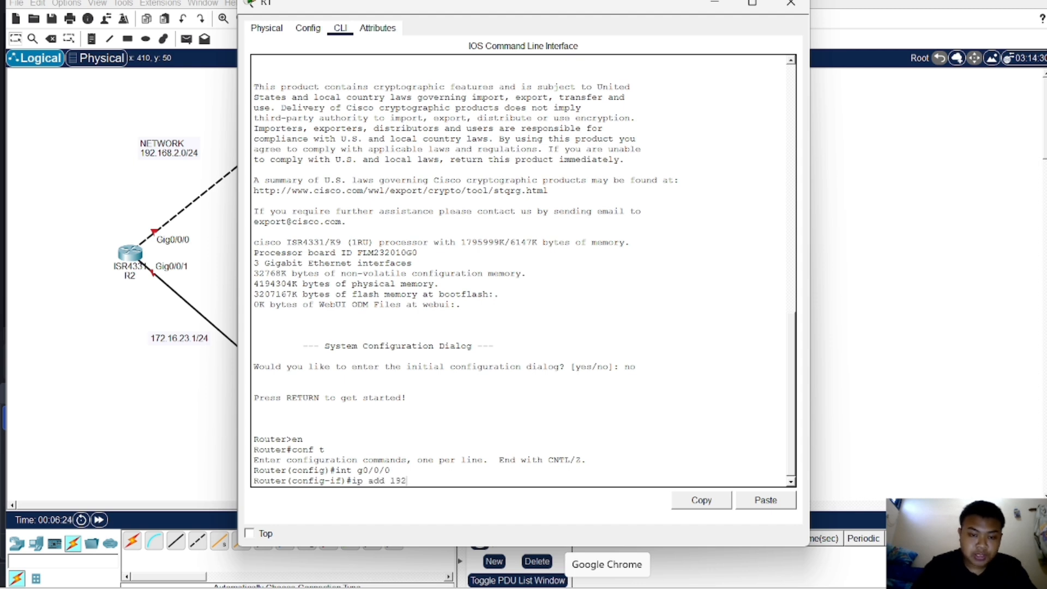
{"action": "type", "text": ".168."}
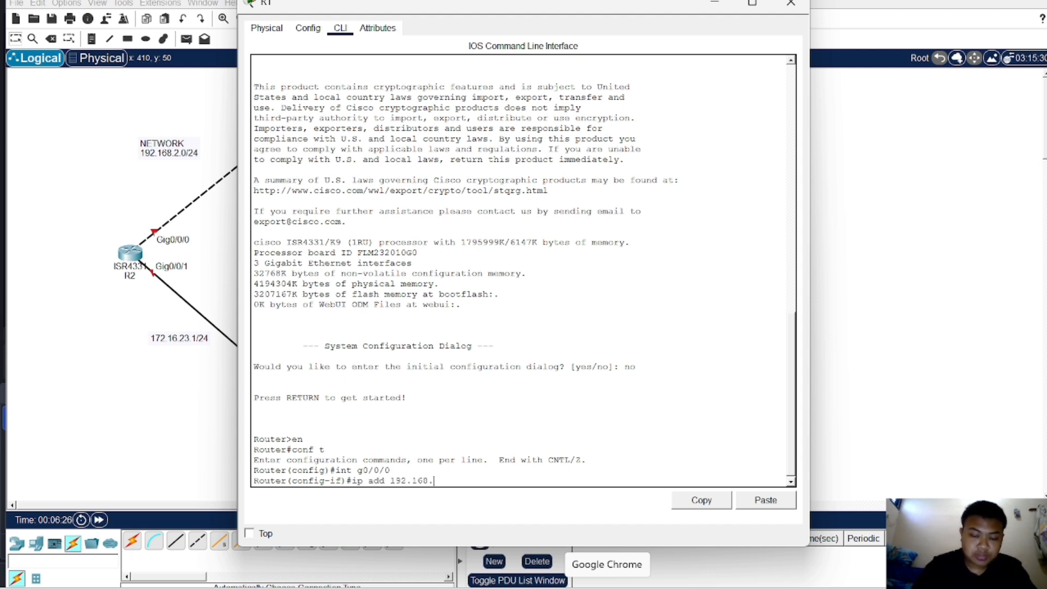
{"action": "type", "text": "2"}
{"action": "key", "text": "BackSpace"}
{"action": "type", "text": "1.2"}
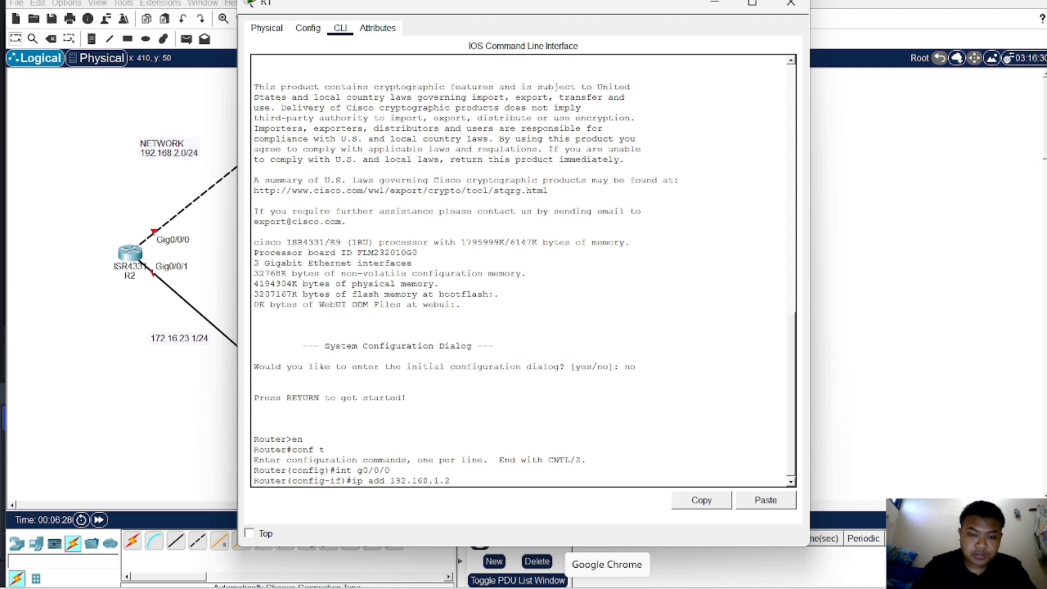
{"action": "type", "text": " 255.255"}
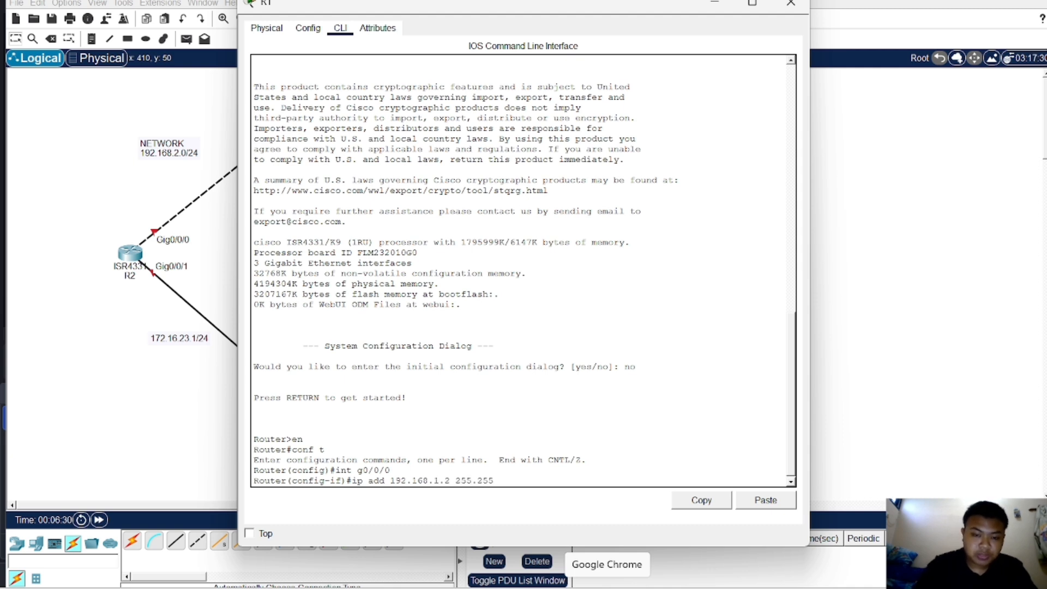
{"action": "type", "text": ".255."}
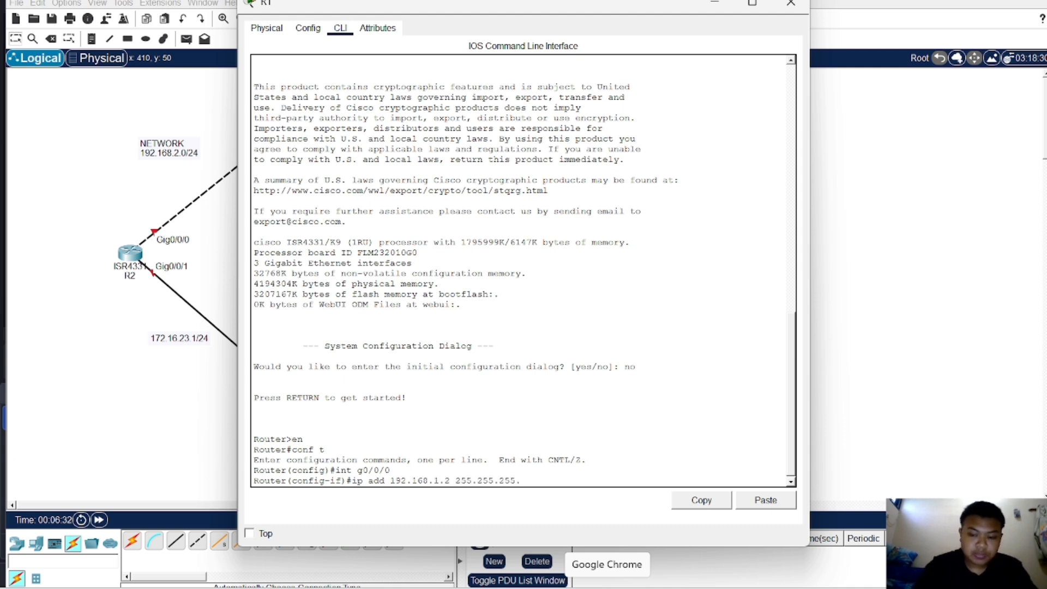
{"action": "type", "text": "0"}
{"action": "key", "text": "Return"}
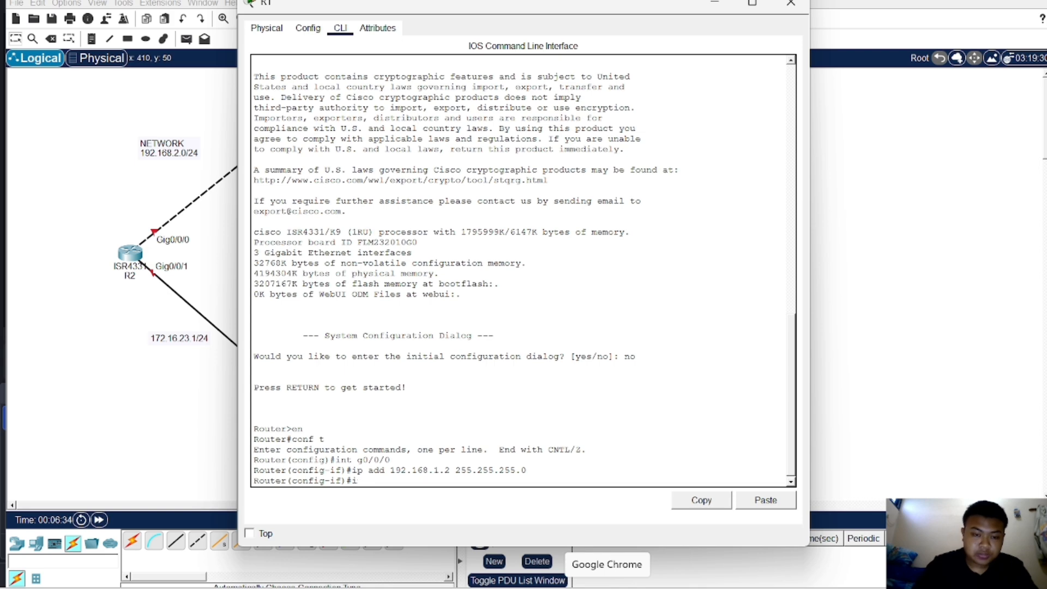
{"action": "type", "text": "no sh"}
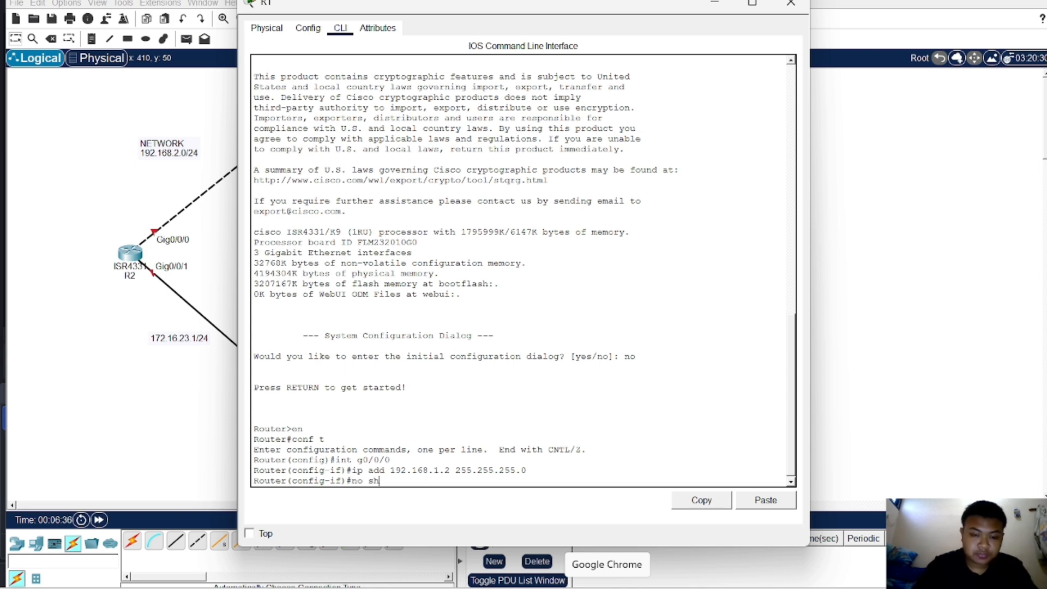
{"action": "key", "text": "Return"}
Switch to interface g0/0/1 on router R1 and enable it with no shutdown.
{"action": "type", "text": "int"}
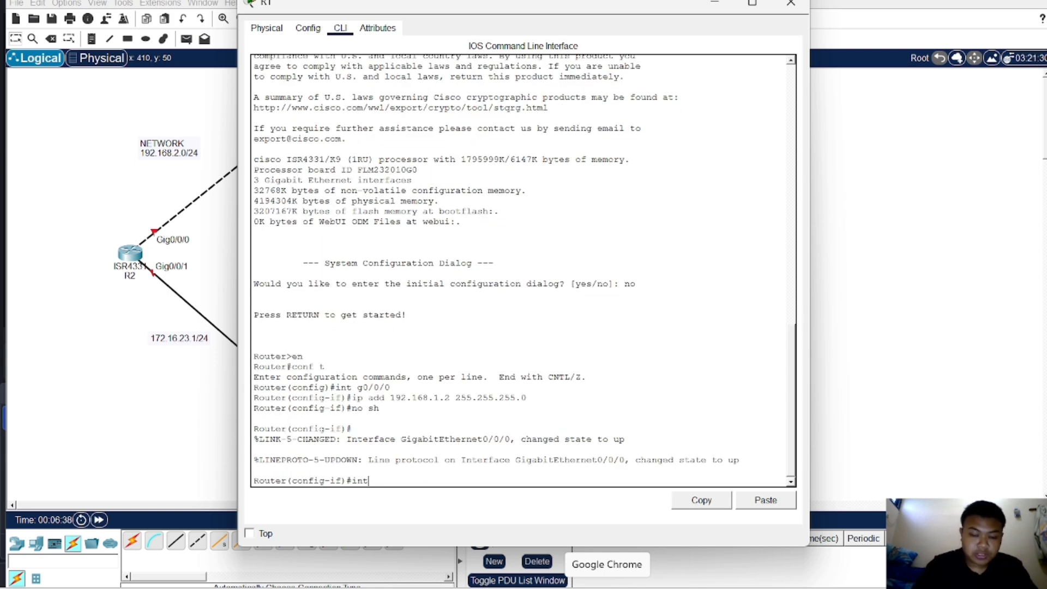
{"action": "type", "text": " g0/0/0"}
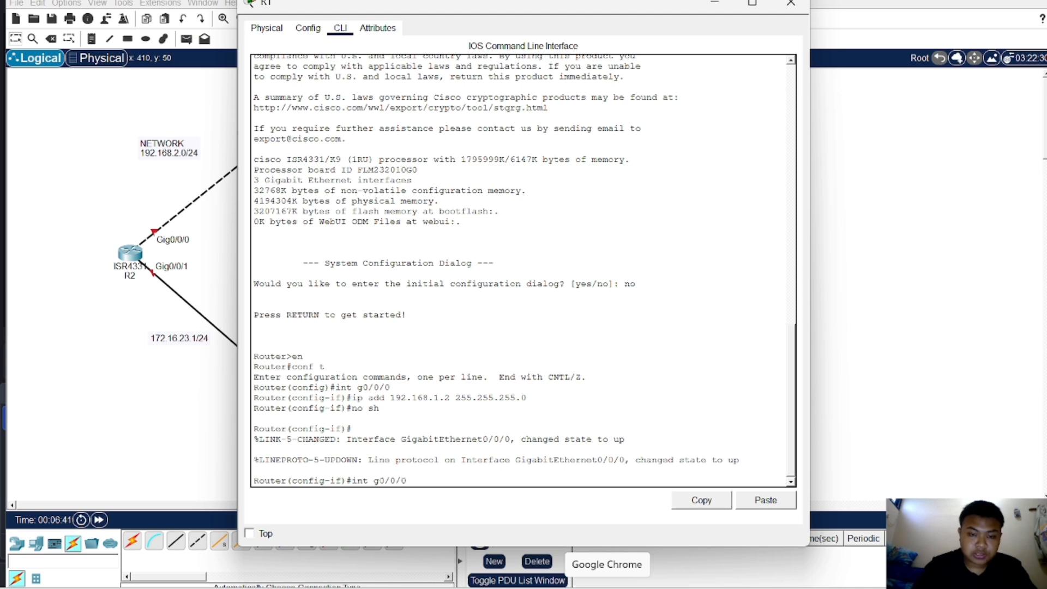
{"action": "key", "text": "BackSpace"}
{"action": "type", "text": "1"}
{"action": "key", "text": "Return"}
{"action": "type", "text": "nfig-if)#n"}
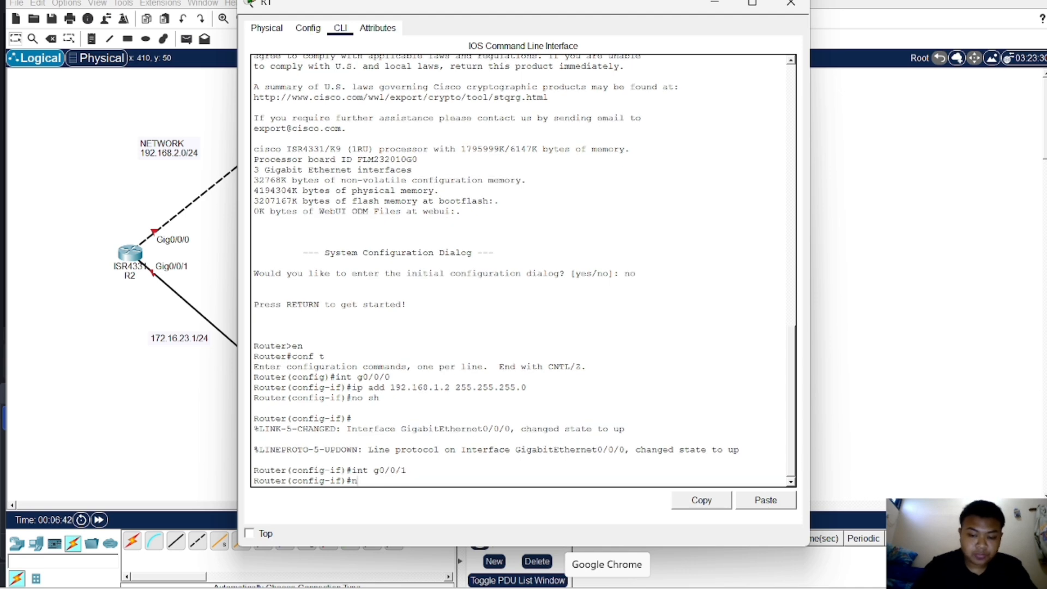
{"action": "type", "text": "o sh"}
{"action": "key", "text": "Return"}
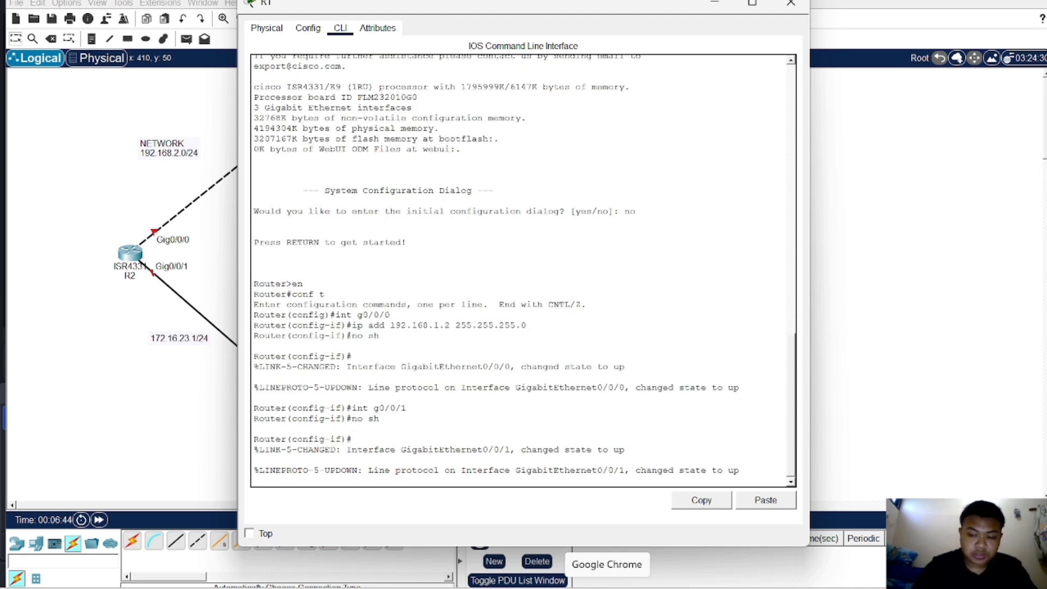
Assign IP address 172.16.23.2 with subnet mask 255.255.255.0 to router R1's interface g0/0/1.
{"action": "type", "text": "ip"}
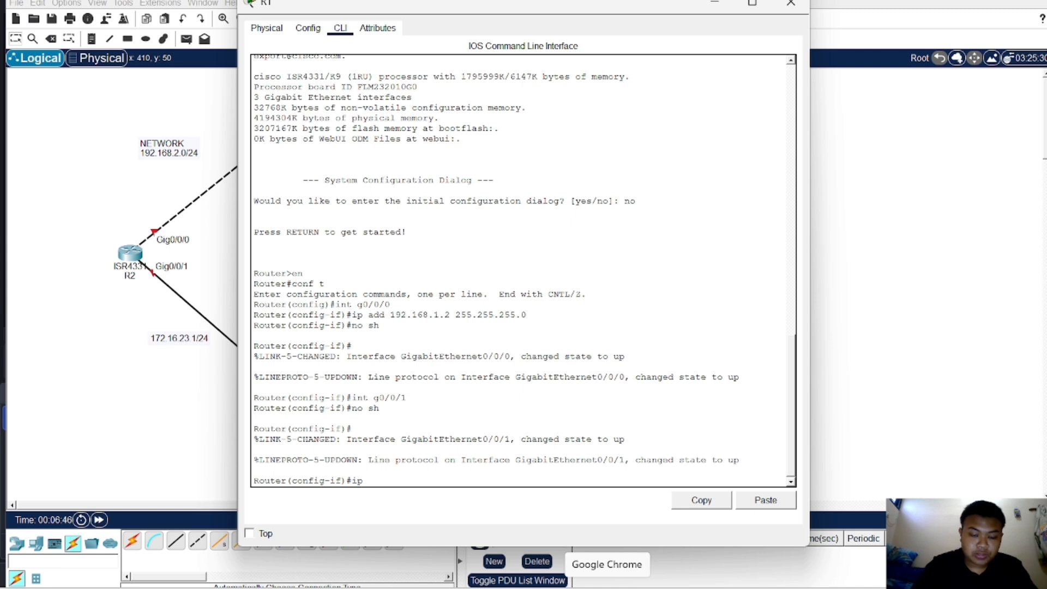
{"action": "type", "text": " add 172.16.2"}
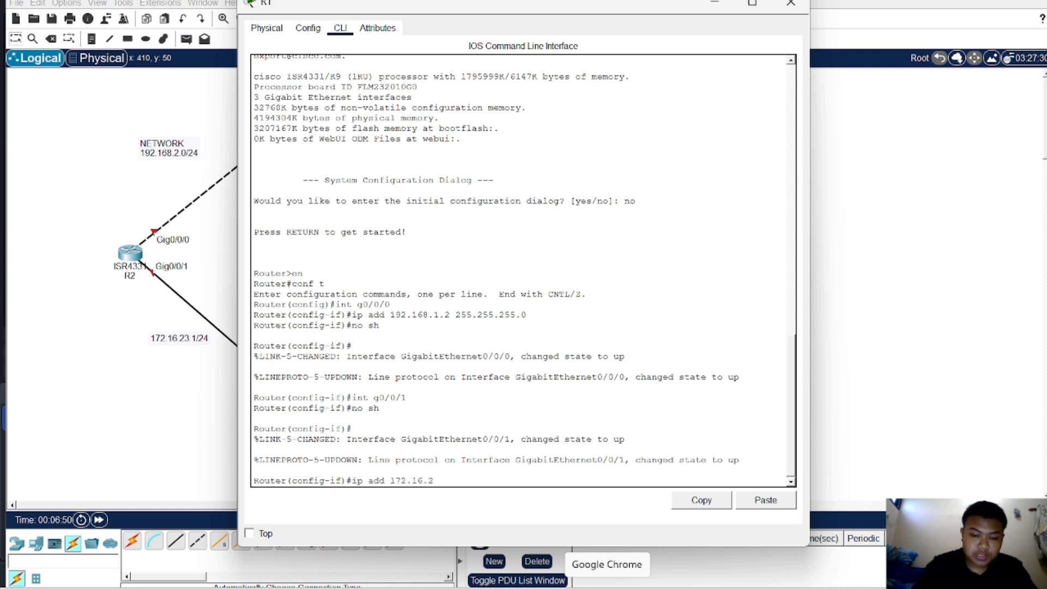
{"action": "type", "text": "3."}
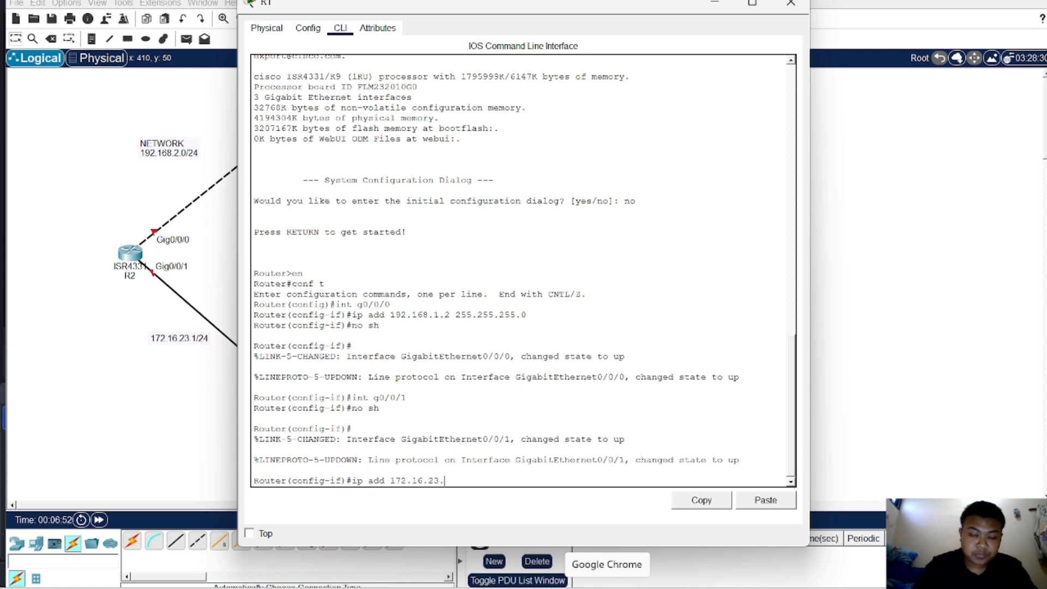
{"action": "type", "text": "2 255.255.255"}
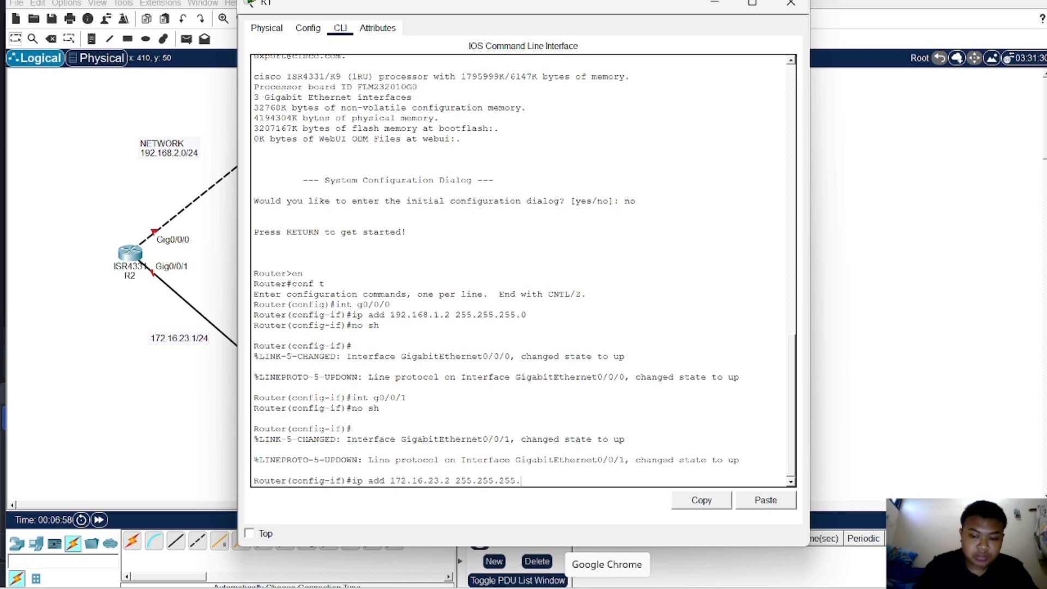
{"action": "type", "text": ".2"}
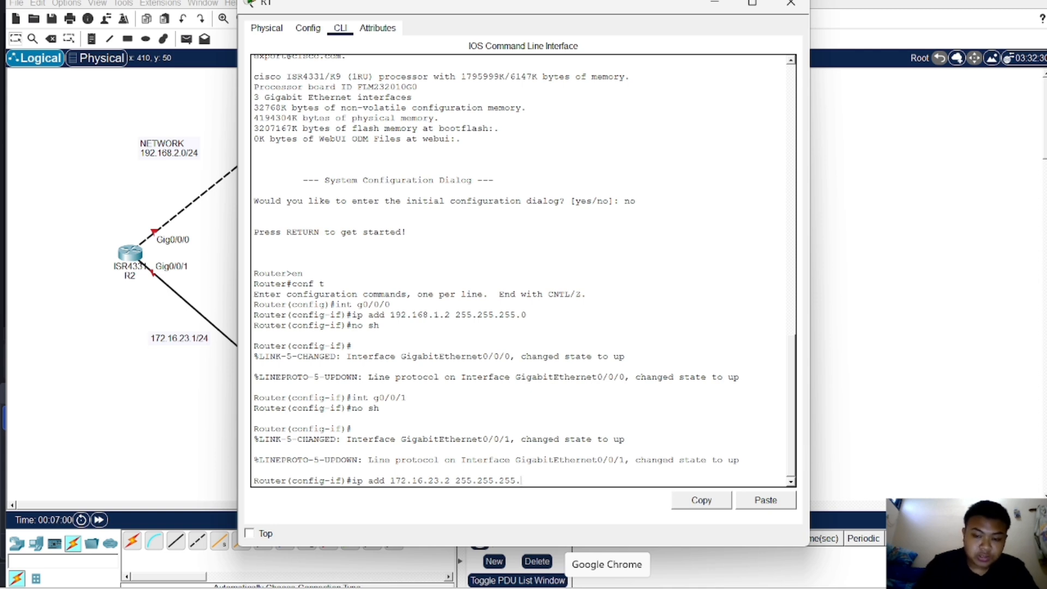
{"action": "type", "text": "0"}
{"action": "key", "text": "Return"}
Exit interface configuration on router R1 and add a default route 0.0.0.0 0.0.0.0 through 192.168.1.1.
{"action": "type", "text": "er(config-if)#e"}
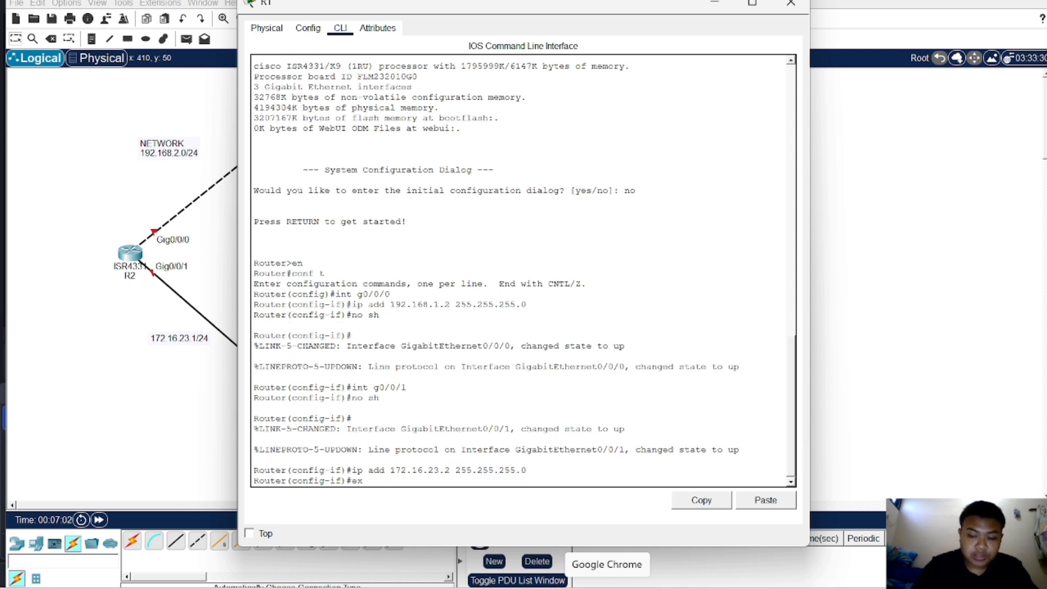
{"action": "type", "text": "x"}
{"action": "key", "text": "Return"}
{"action": "type", "text": "ip ro"}
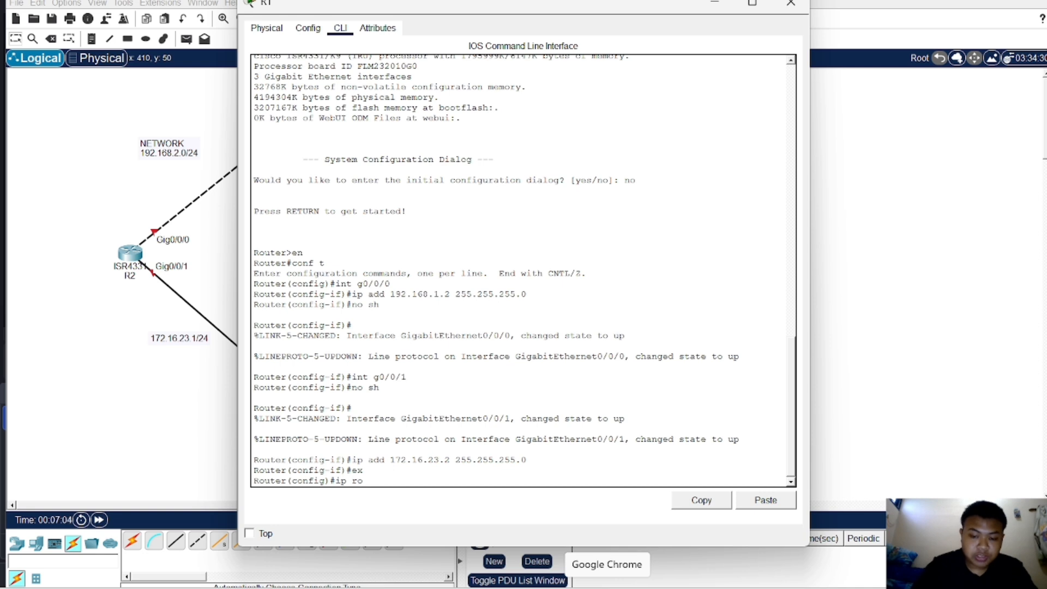
{"action": "type", "text": "ute 0"}
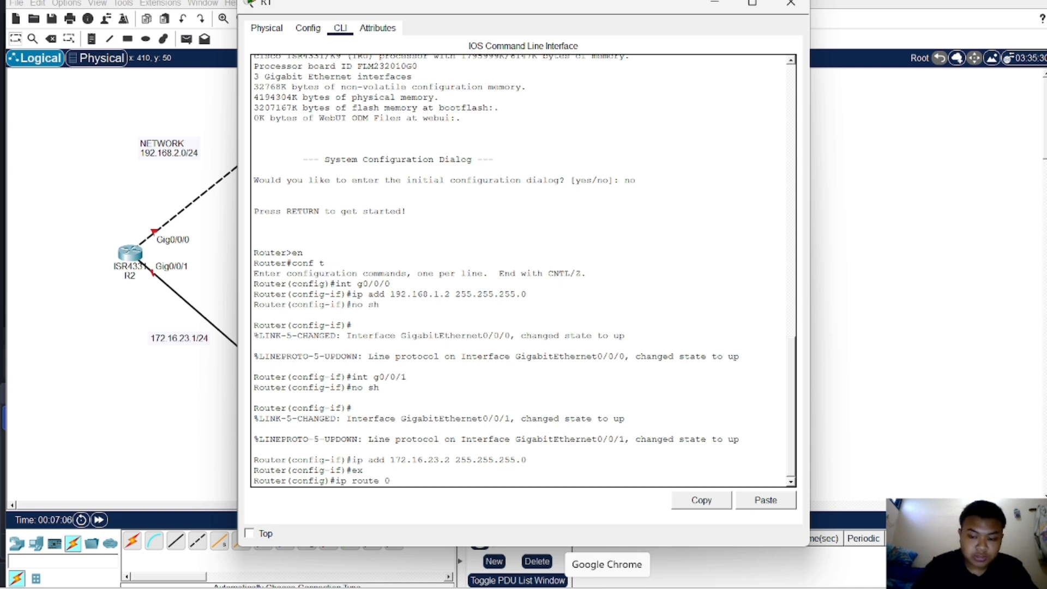
{"action": "type", "text": ".0.0.0"}
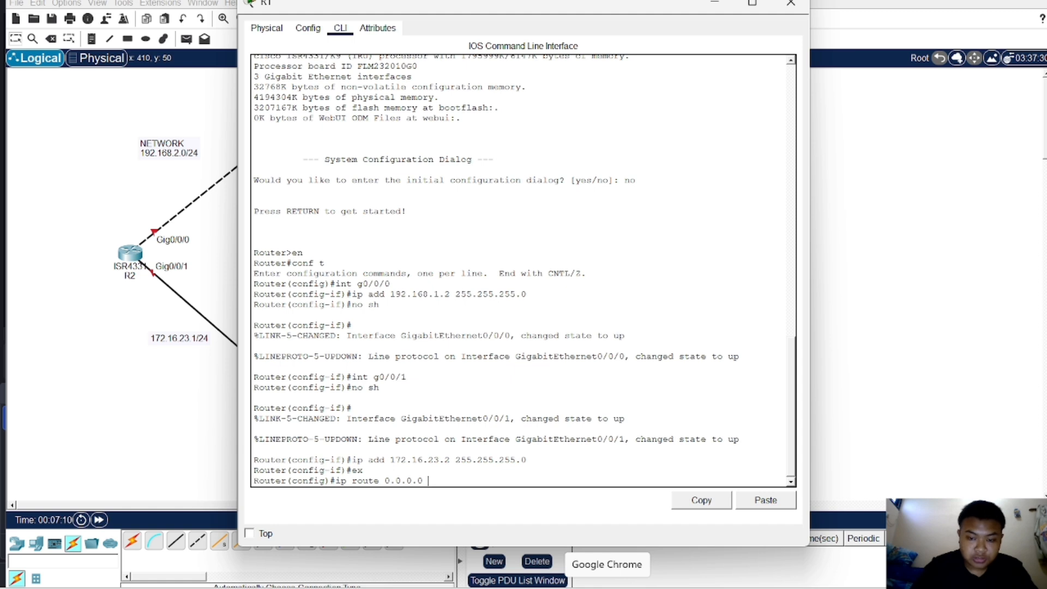
{"action": "type", "text": " 0.0.0."}
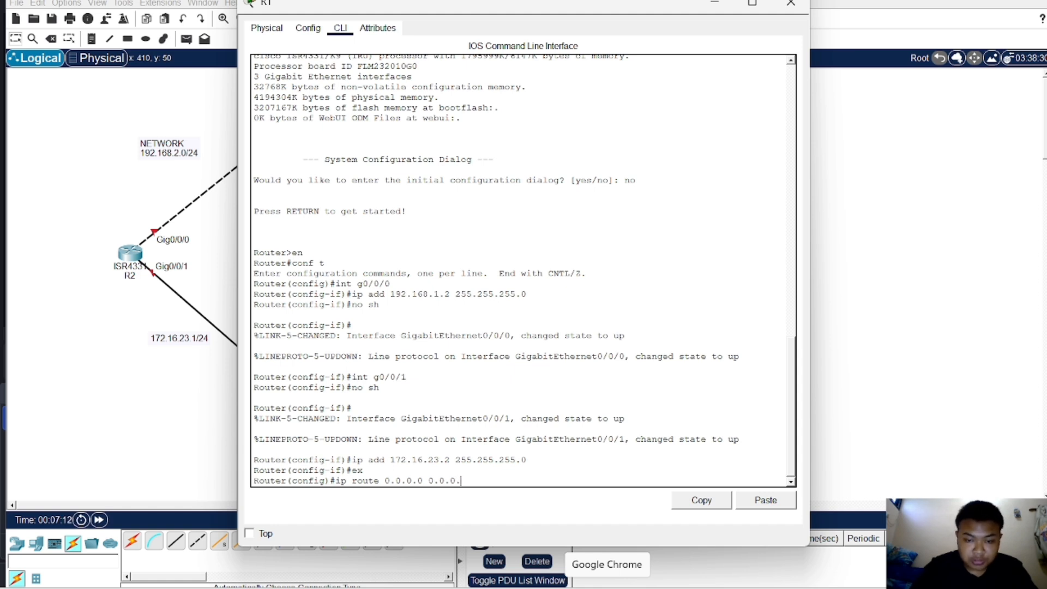
{"action": "type", "text": "0 "}
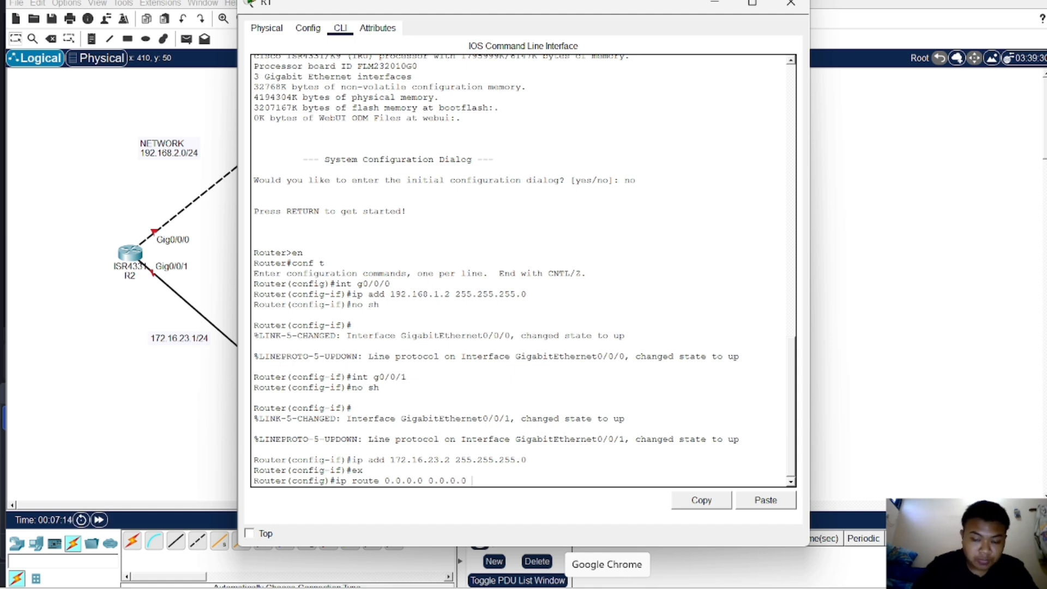
{"action": "type", "text": "192."}
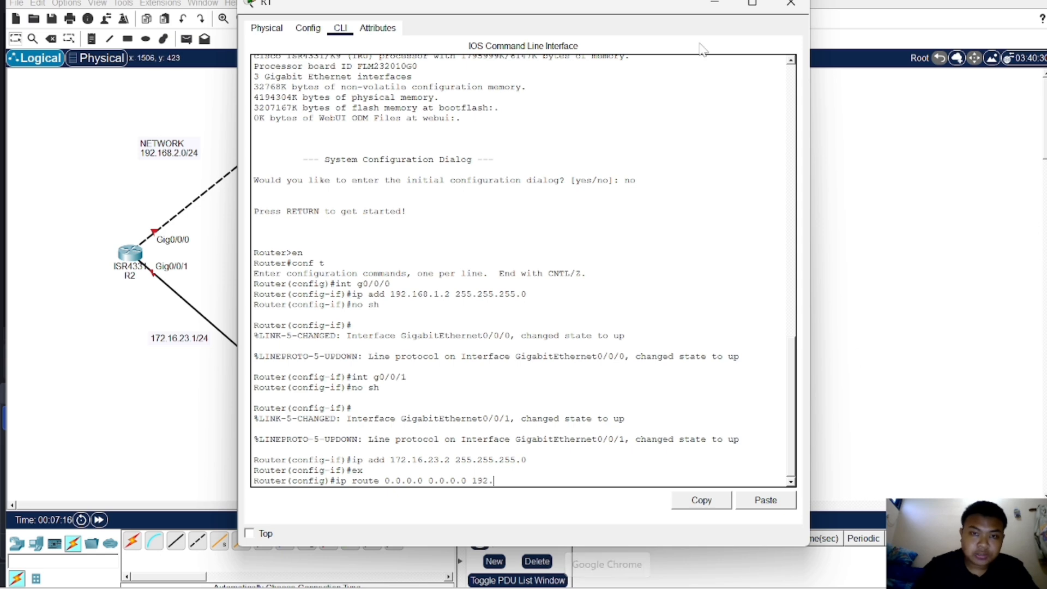
{"action": "left_click_drag", "start_coordinate": [592, 7], "coordinate": [798, 11]}
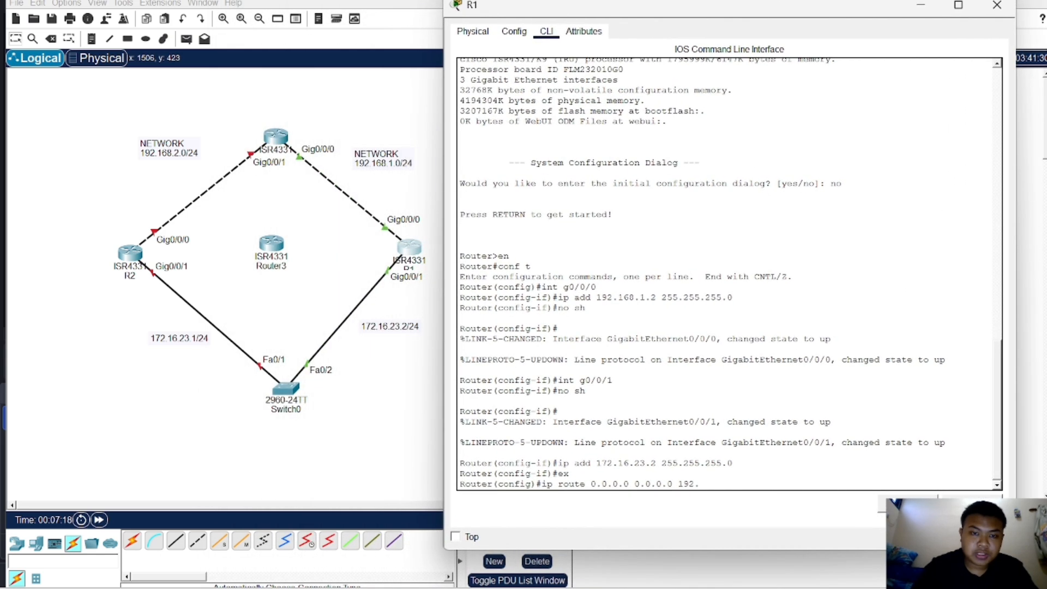
{"action": "type", "text": "."}
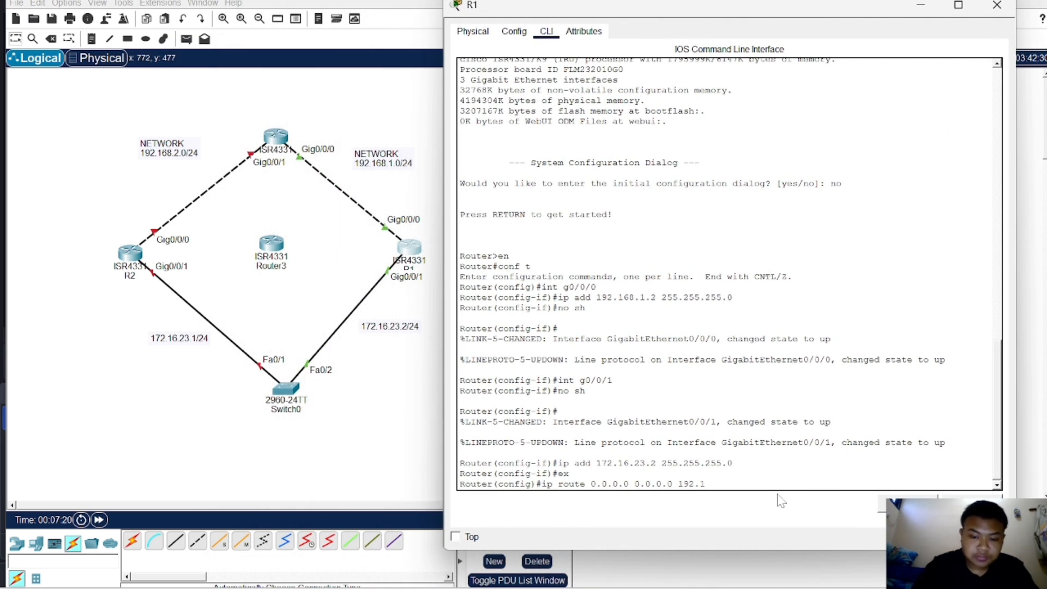
{"action": "type", "text": "168.1"}
{"action": "type", "text": ".0"}
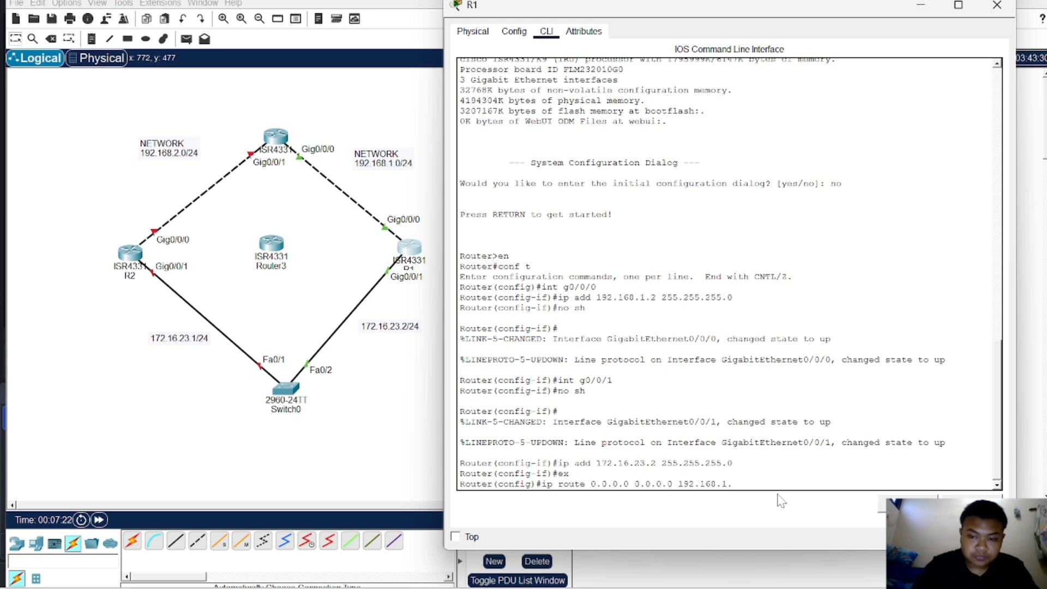
{"action": "key", "text": "BackSpace"}
{"action": "type", "text": "1"}
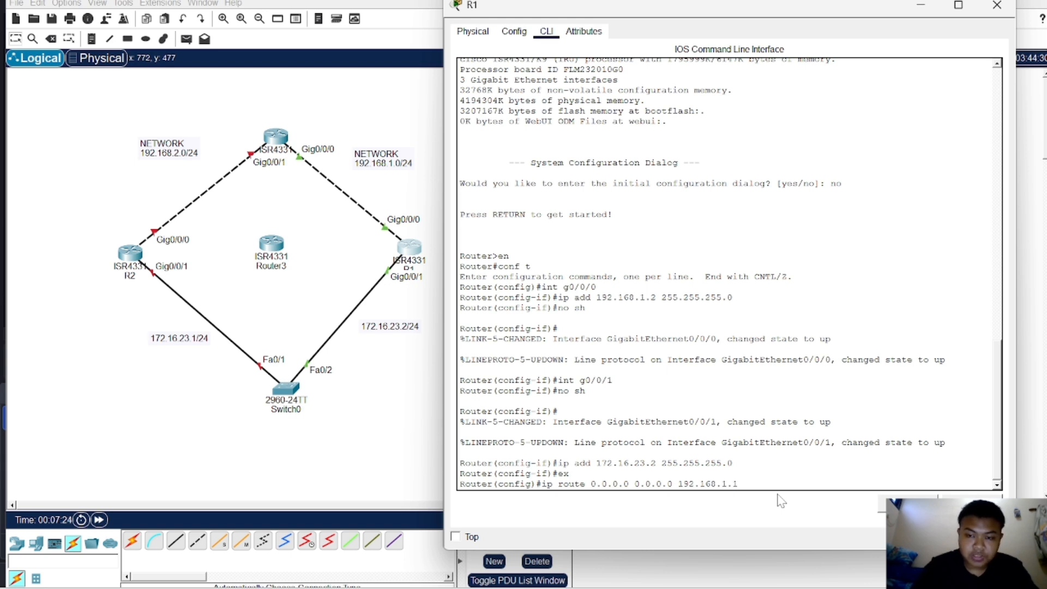
{"action": "key", "text": "Return"}
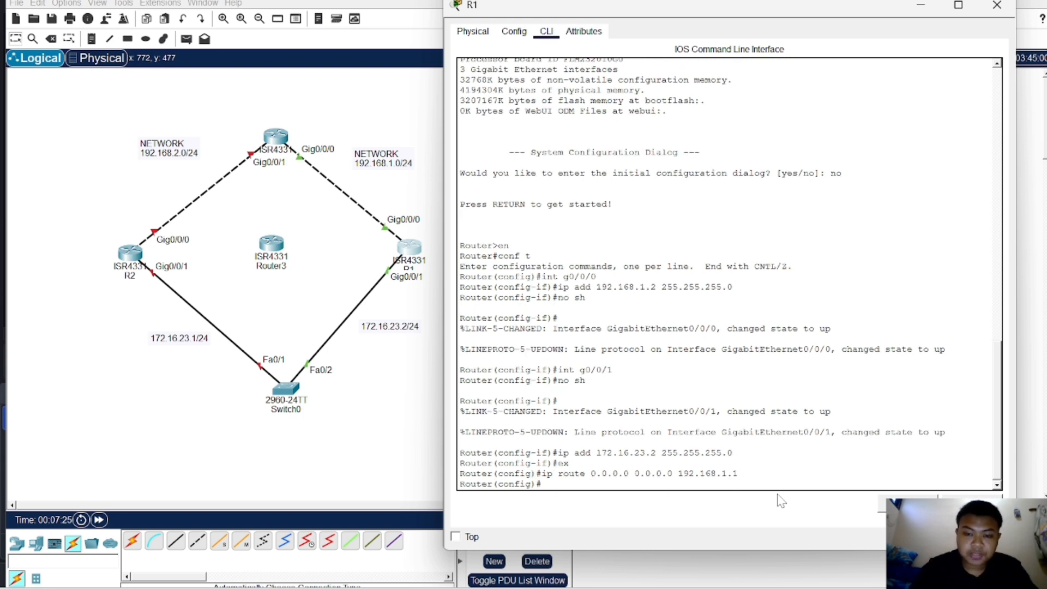
Open router R2's command line and decline the initial configuration dialog.
{"action": "left_click", "coordinate": [183, 393]}
{"action": "left_click", "coordinate": [146, 253]}
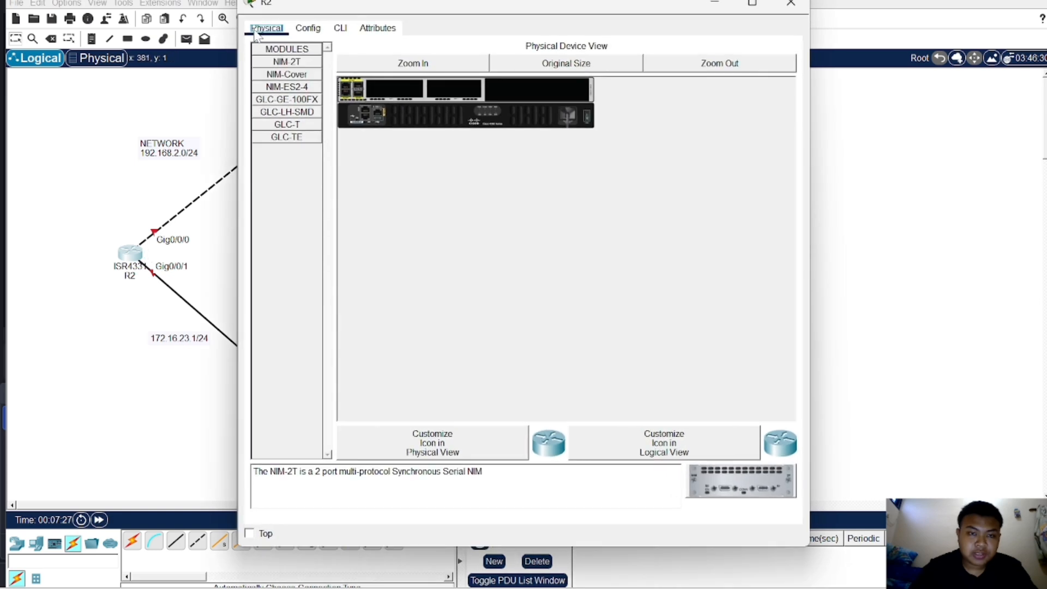
{"action": "left_click", "coordinate": [341, 28]}
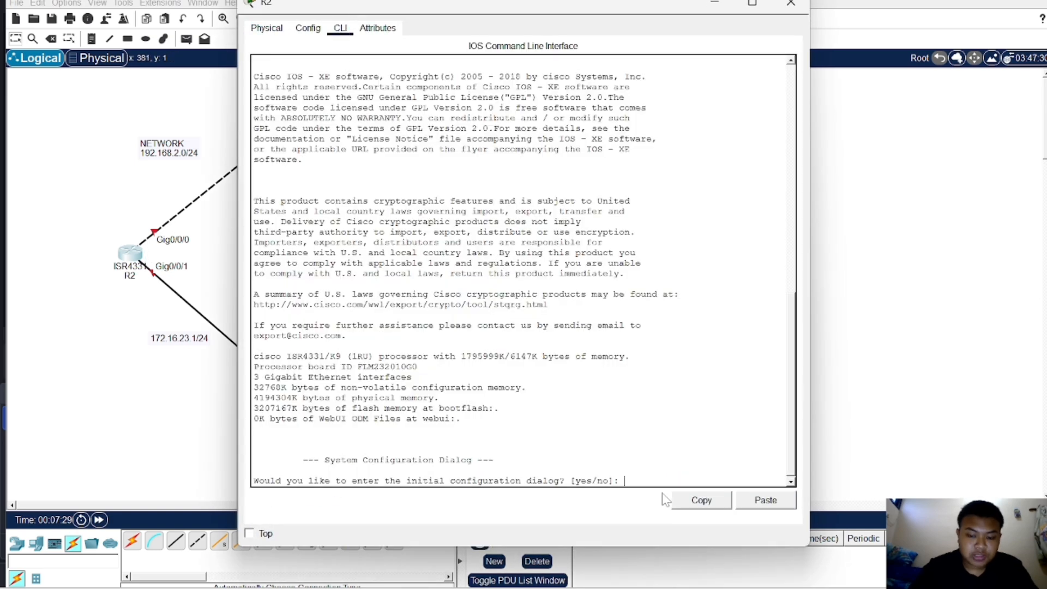
{"action": "type", "text": "no"}
{"action": "key", "text": "Return"}
{"action": "key", "text": "Return"}
Enter privileged mode on router R2 and start global configuration with conf t.
{"action": "type", "text": "en"}
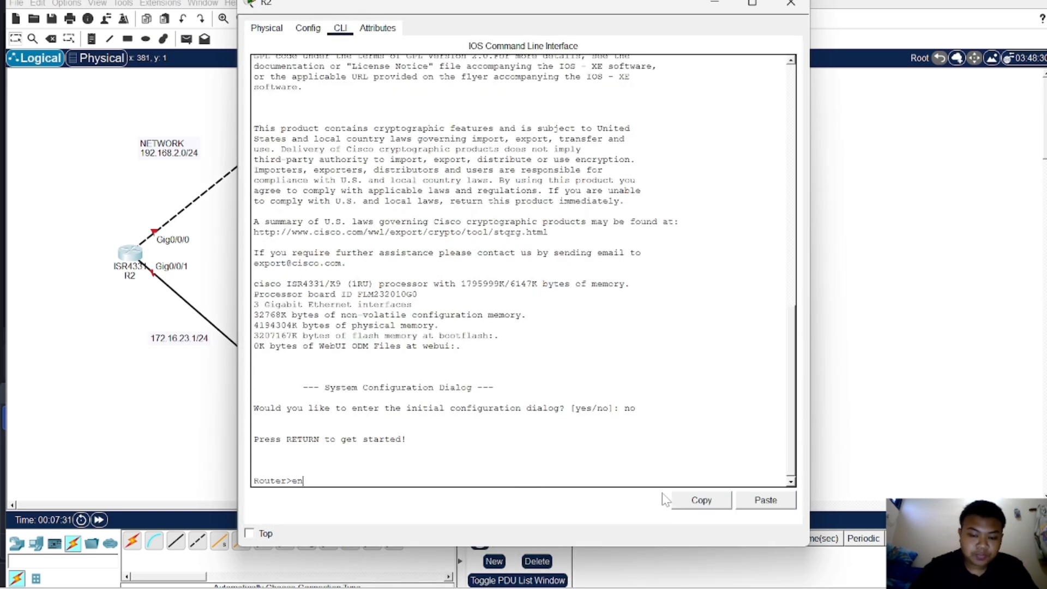
{"action": "key", "text": "Return"}
{"action": "type", "text": "conf t"}
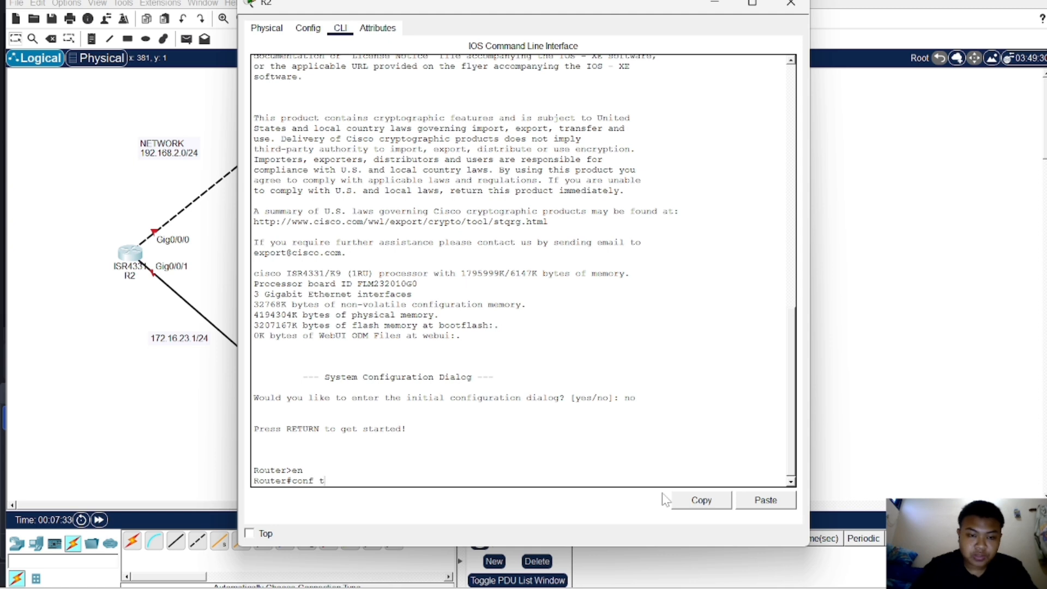
{"action": "key", "text": "Return"}
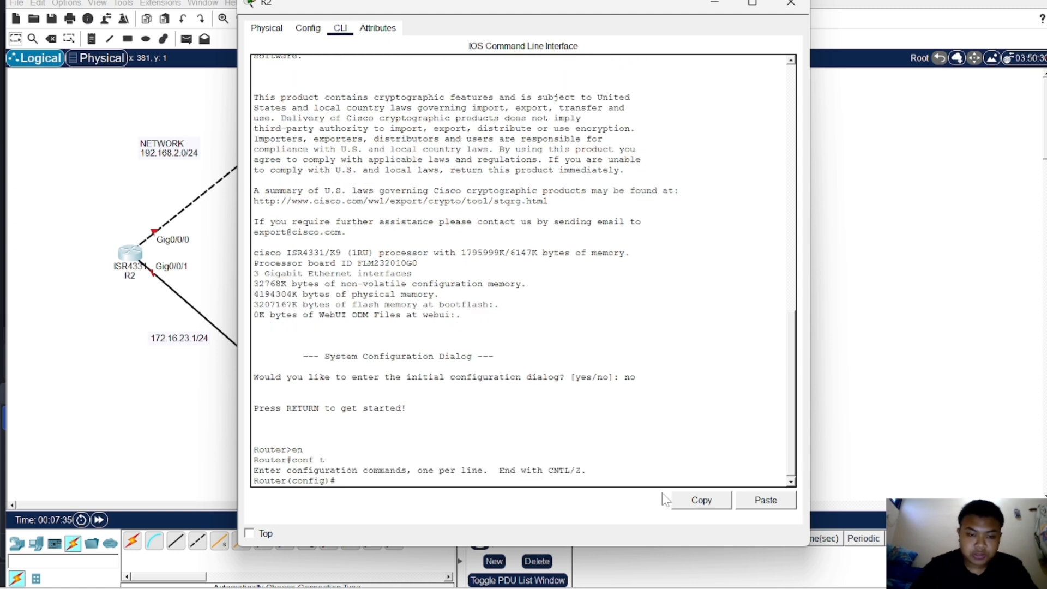
Switch to interface g0/0/0 on router R2 and enable it with no shutdown.
{"action": "type", "text": "in "}
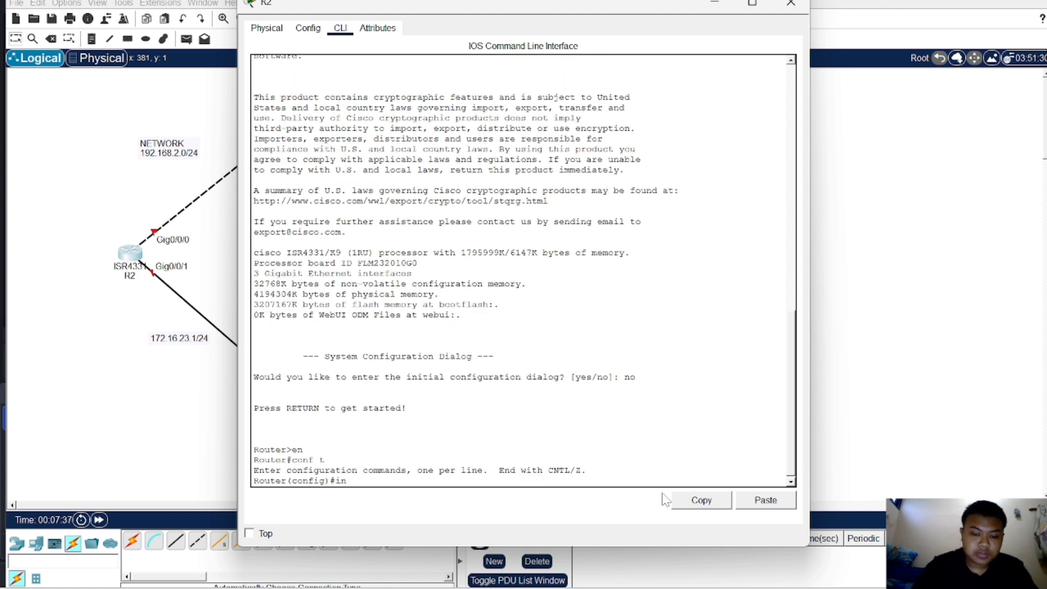
{"action": "type", "text": "t g0/0/0"}
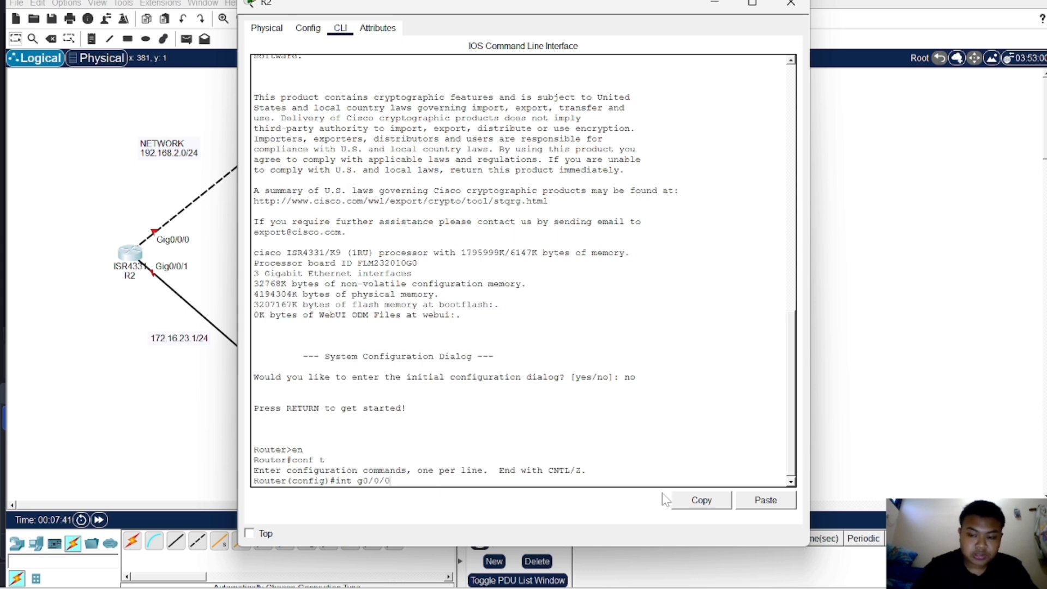
{"action": "key", "text": "Return"}
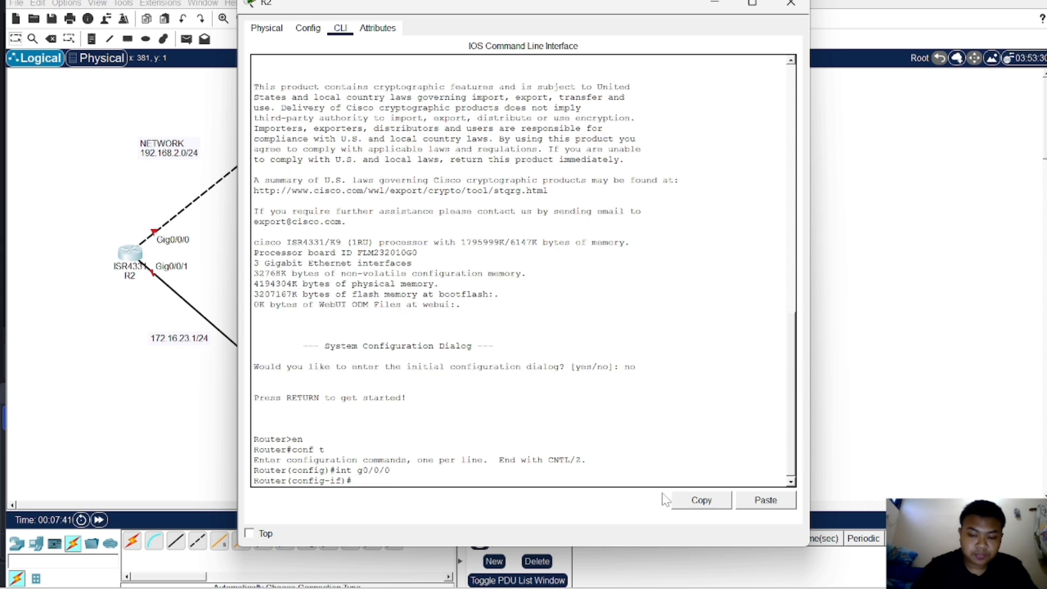
{"action": "type", "text": "no sh"}
{"action": "key", "text": "Return"}
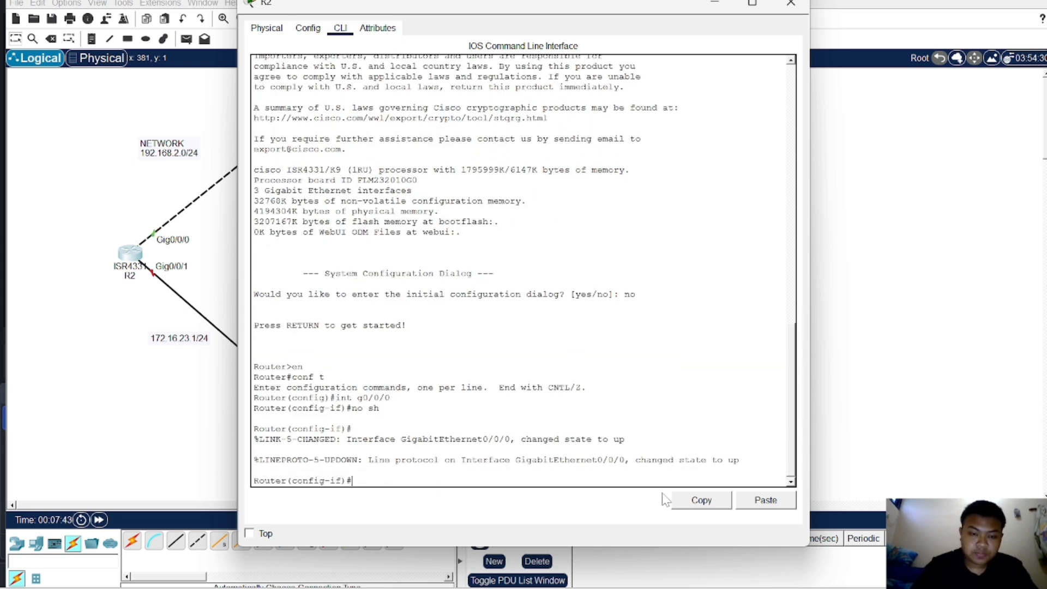
Assign IP address 192.168.2.2 with subnet mask 255.255.255.0 to router R2's interface g0/0/0.
{"action": "type", "text": "i"}
{"action": "type", "text": "p ad"}
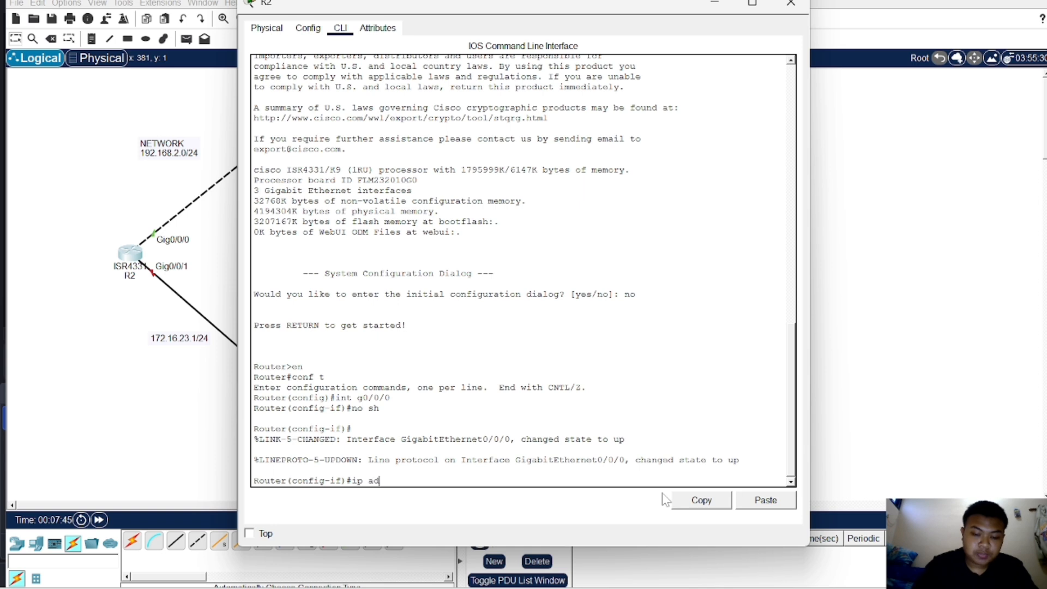
{"action": "type", "text": "d 192"}
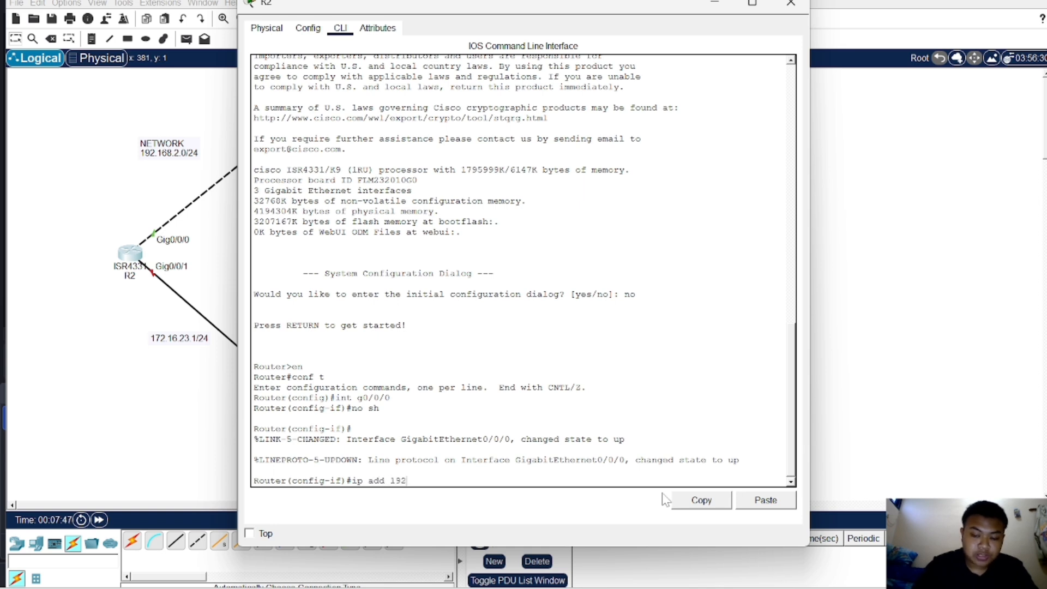
{"action": "type", "text": ".168.2.2 25"}
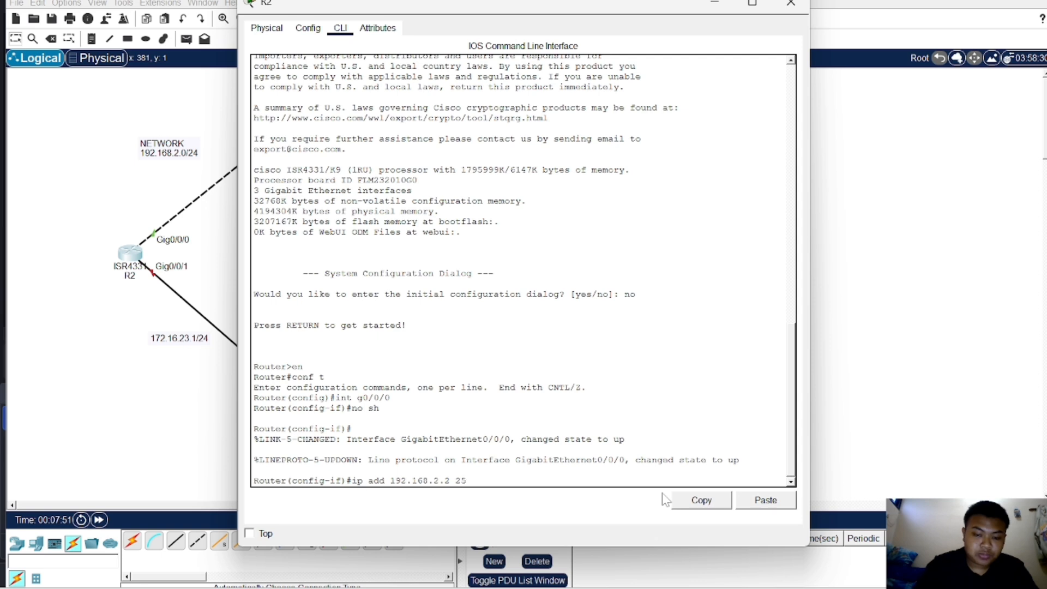
{"action": "type", "text": "5.255."}
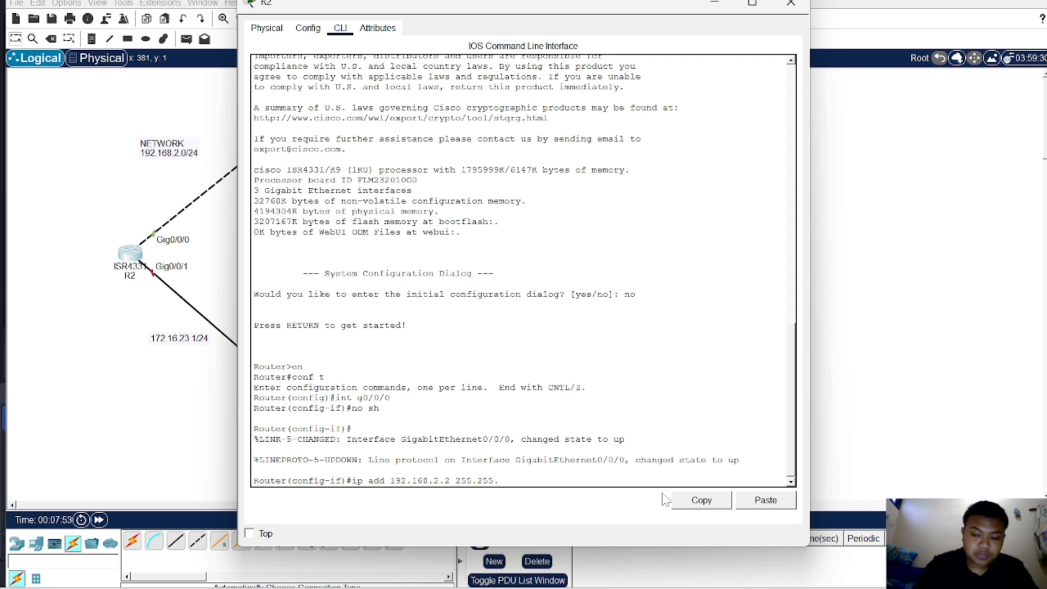
{"action": "type", "text": "255.0"}
{"action": "key", "text": "Return"}
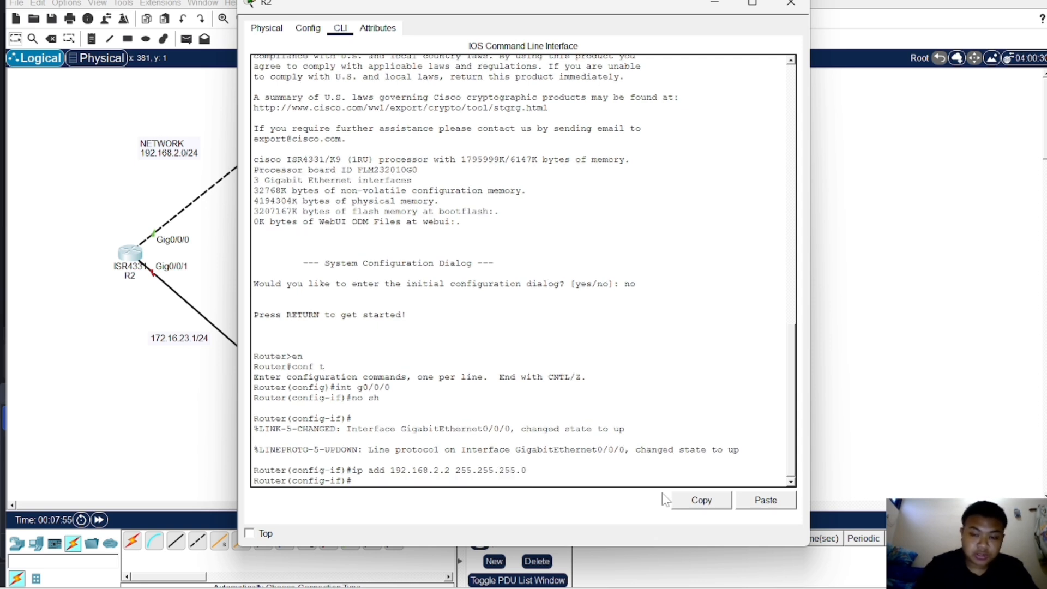
Switch to interface g0/0/1 on router R2 and enable it with no shutdown.
{"action": "type", "text": "i"}
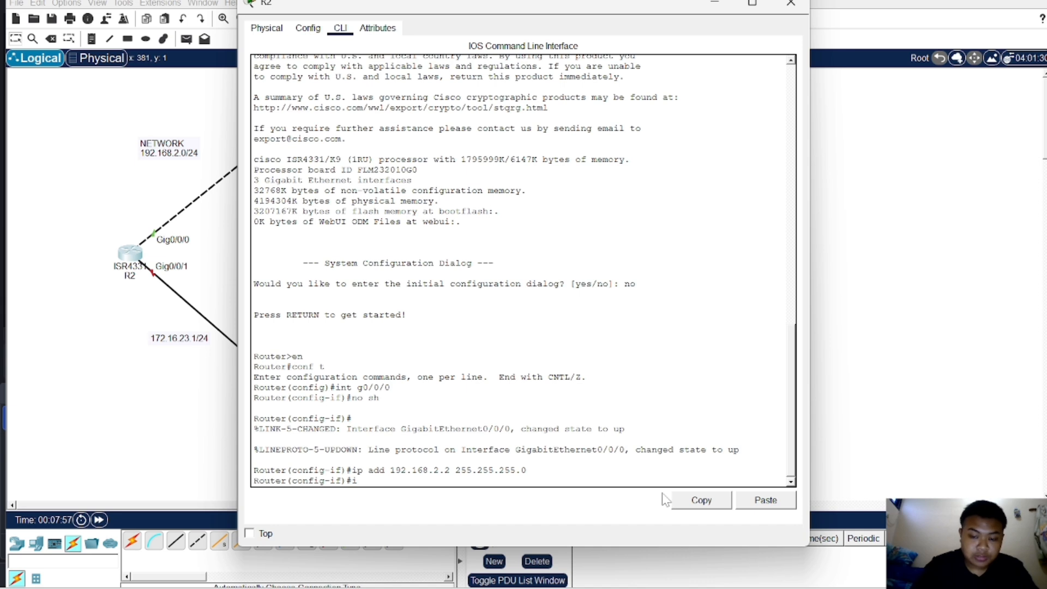
{"action": "type", "text": "nt g0/0/1"}
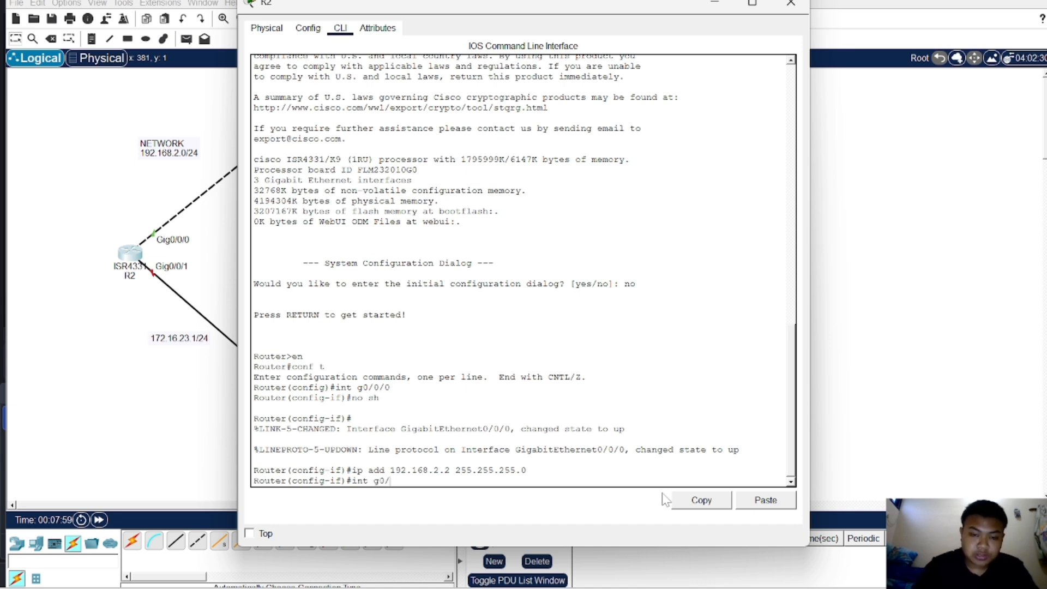
{"action": "key", "text": "Return"}
{"action": "type", "text": "no"}
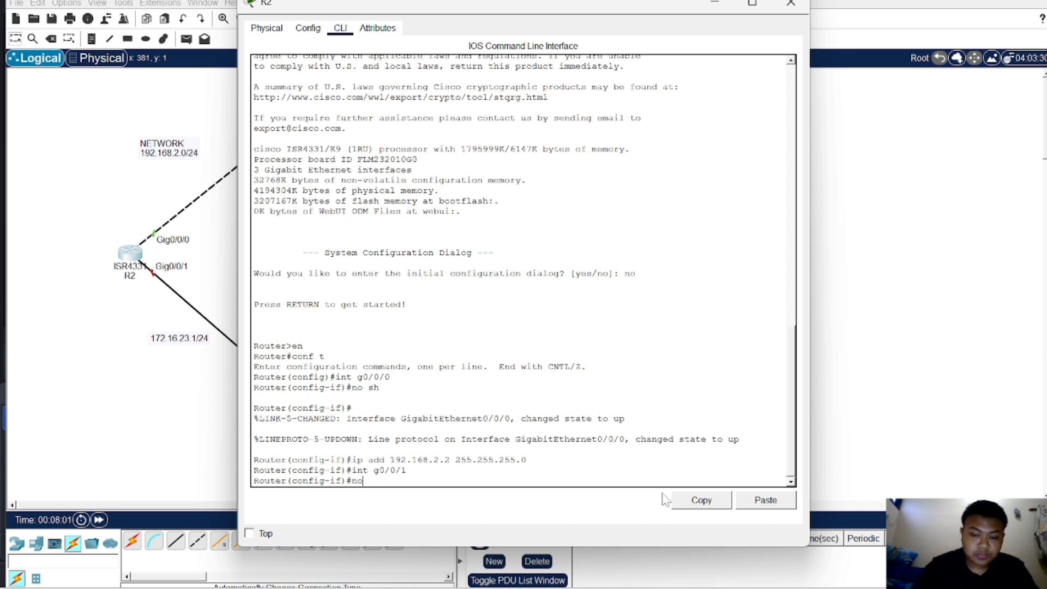
{"action": "type", "text": " sh"}
{"action": "key", "text": "Return"}
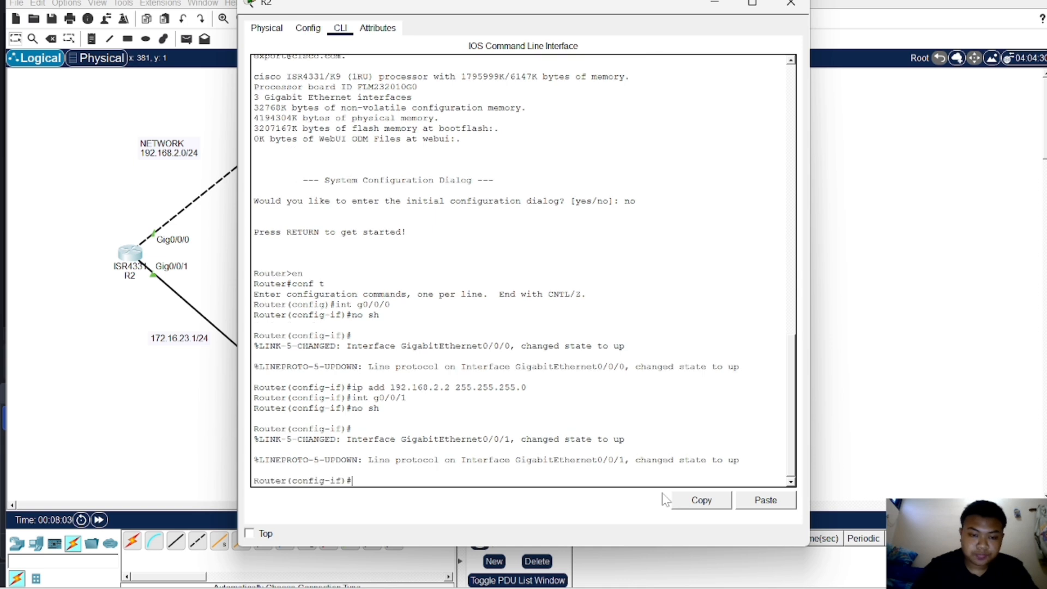
Assign IP address 172.16.23.1 with subnet mask 255.255.255.0 to router R2's interface g0/0/1.
{"action": "type", "text": "ip add"}
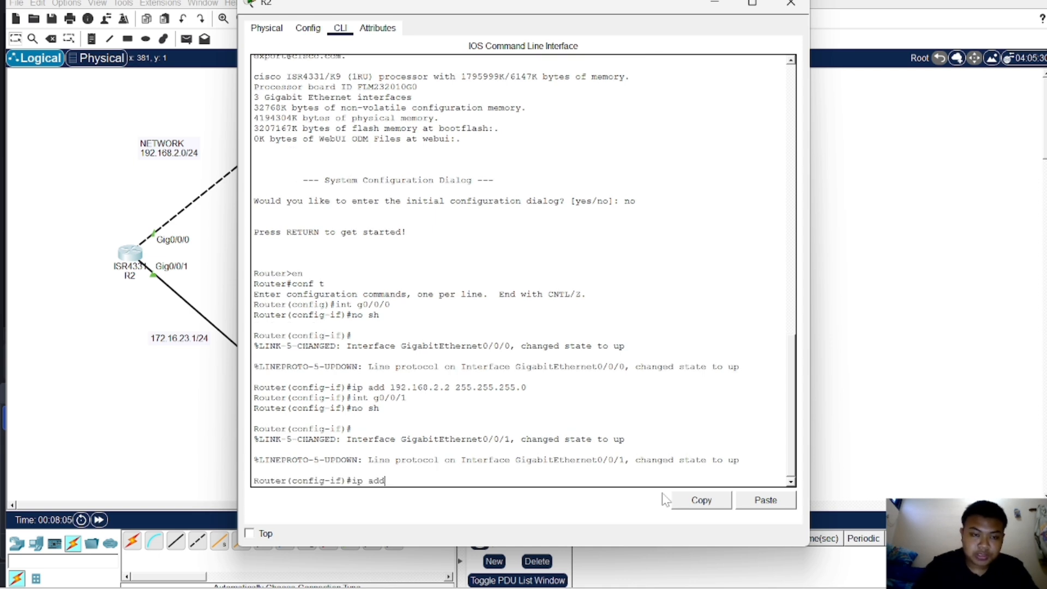
{"action": "type", "text": " 172"}
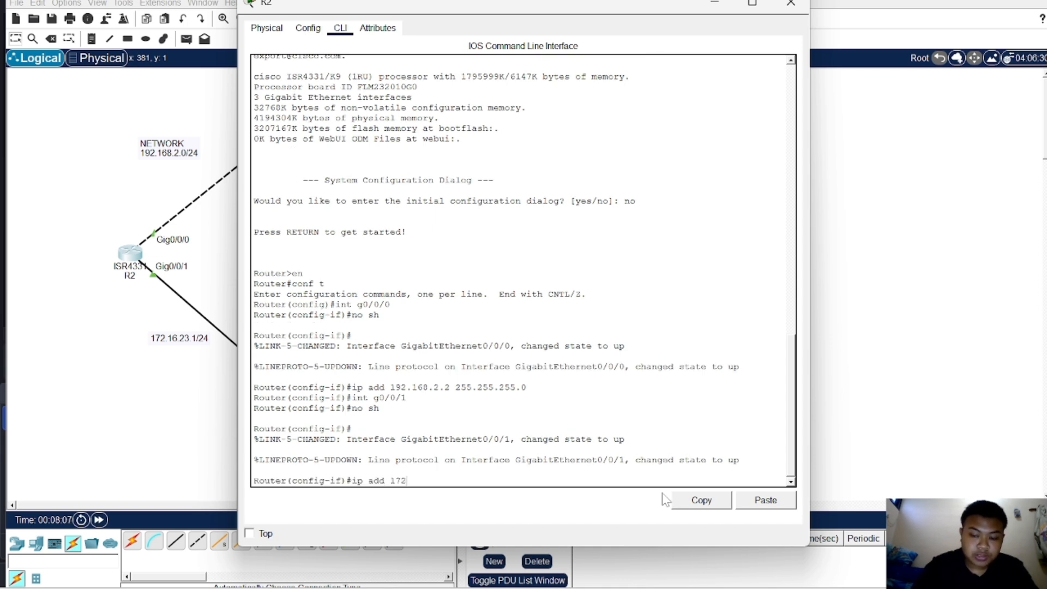
{"action": "type", "text": ".16.2"}
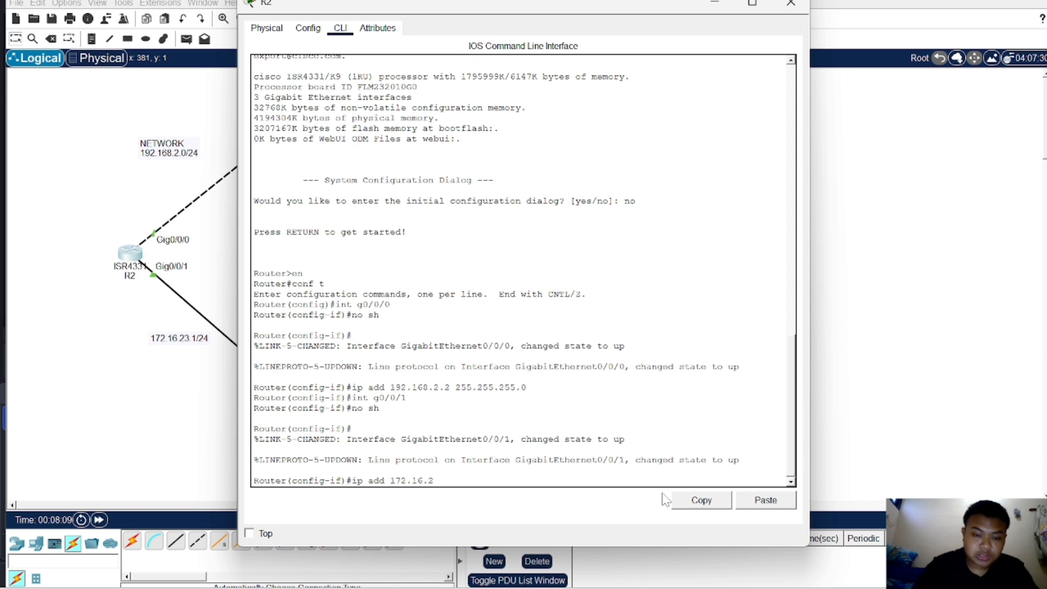
{"action": "type", "text": "3."}
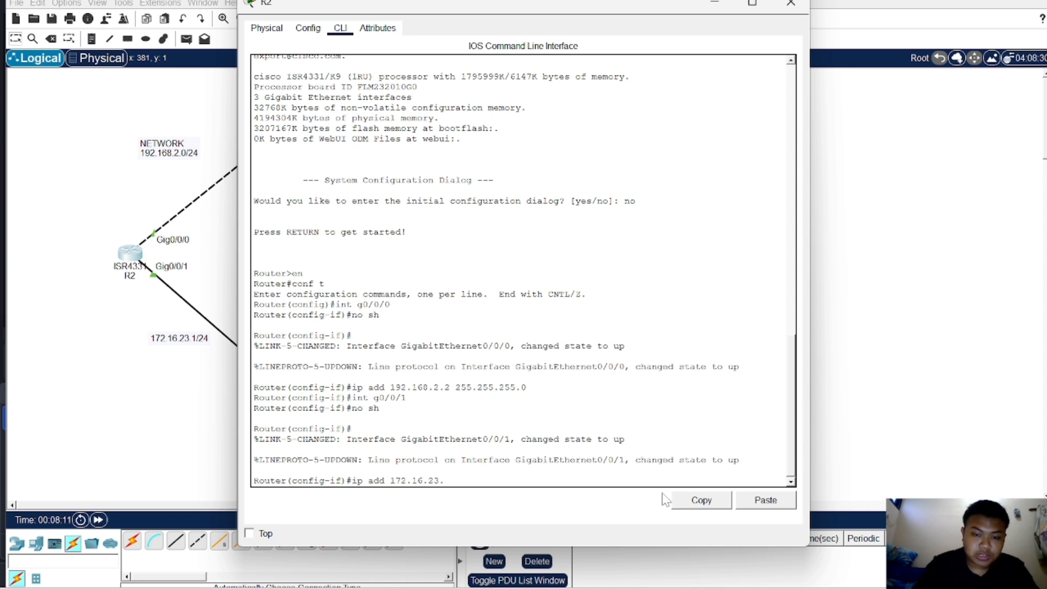
{"action": "type", "text": "1 255.255.255"}
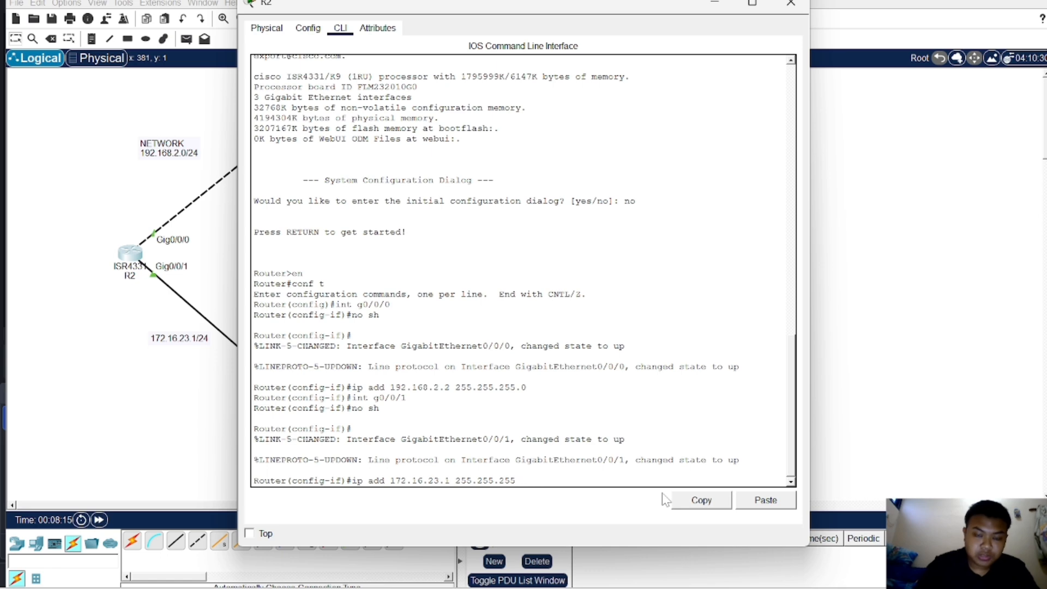
{"action": "type", "text": ".0"}
{"action": "key", "text": "Return"}
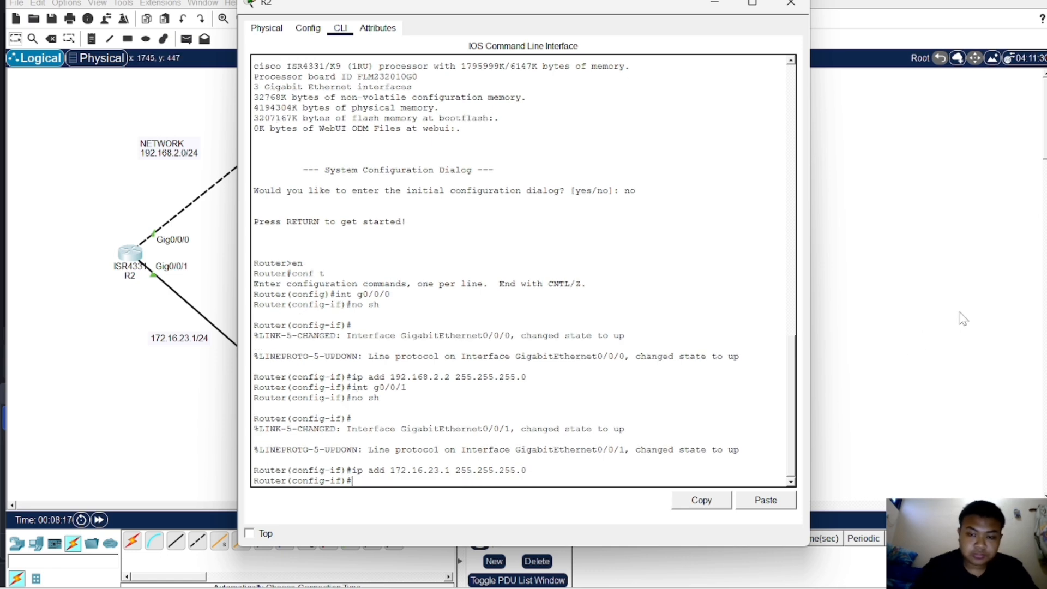
Close router R2's window, open the ISP router's command line and exit interface configuration to global configuration mode.
{"action": "left_click", "coordinate": [790, 2]}
{"action": "left_click", "coordinate": [290, 141]}
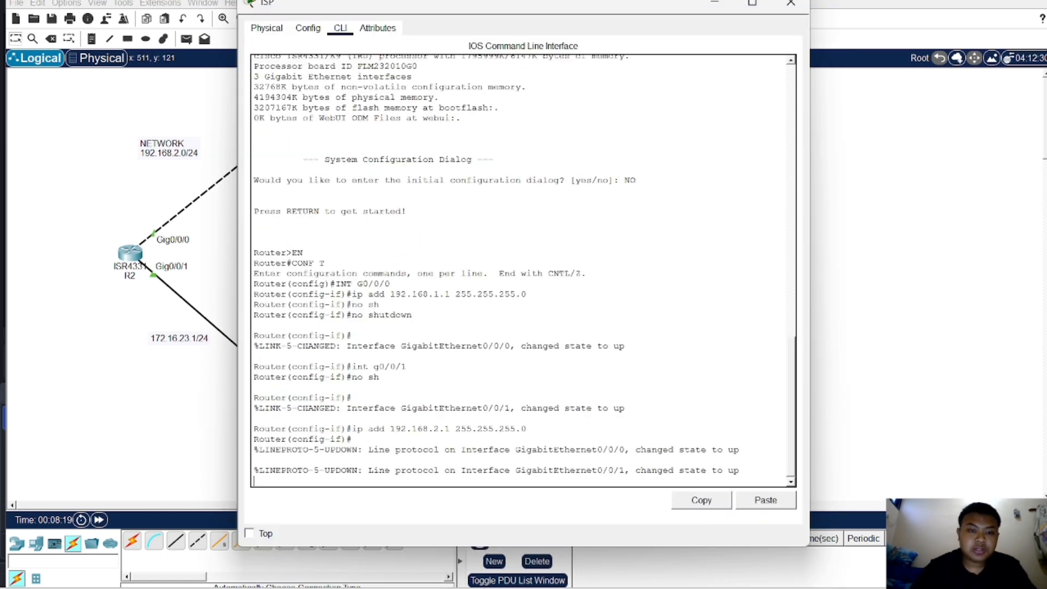
{"action": "key", "text": "Return"}
{"action": "type", "text": "ex"}
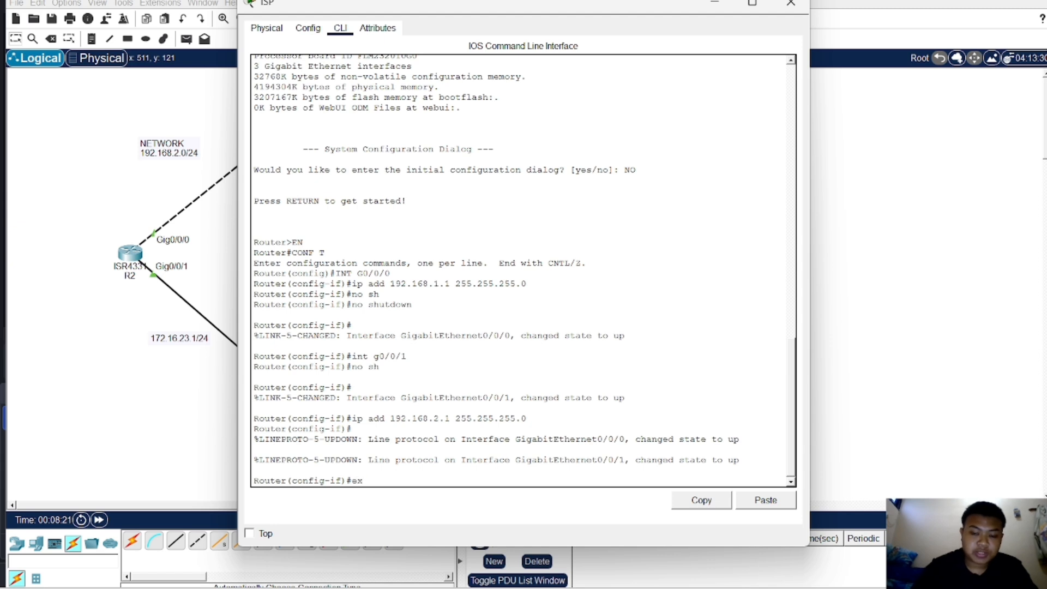
{"action": "key", "text": "Return"}
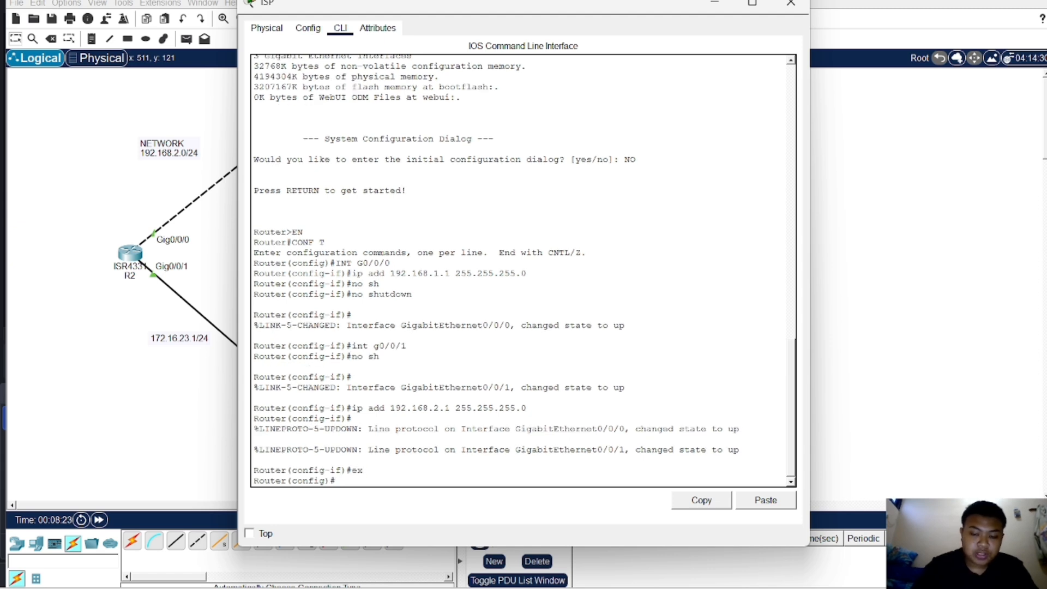
Add a static route on the ISP router to 172.16.23.0 255.255.255.0 through next hop 192.168.1.2.
{"action": "type", "text": "ip"}
{"action": "type", "text": " route"}
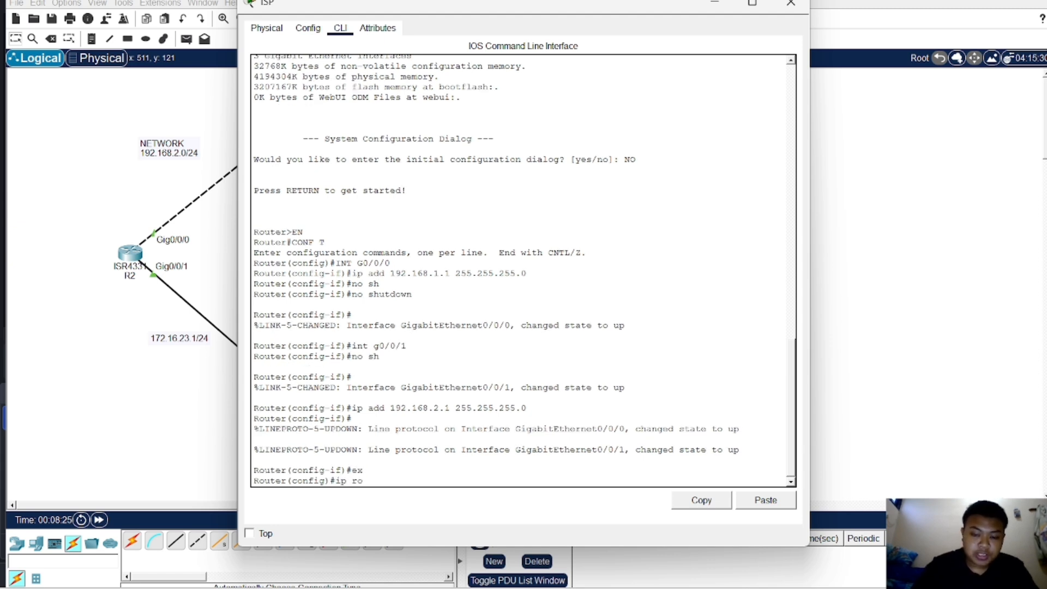
{"action": "type", "text": " 1"}
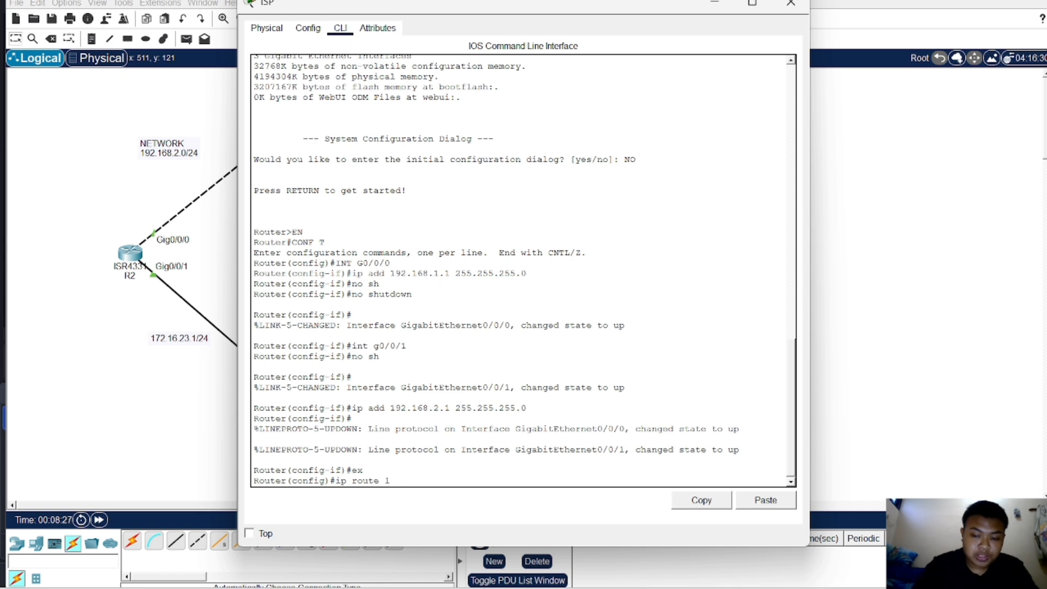
{"action": "type", "text": "72"}
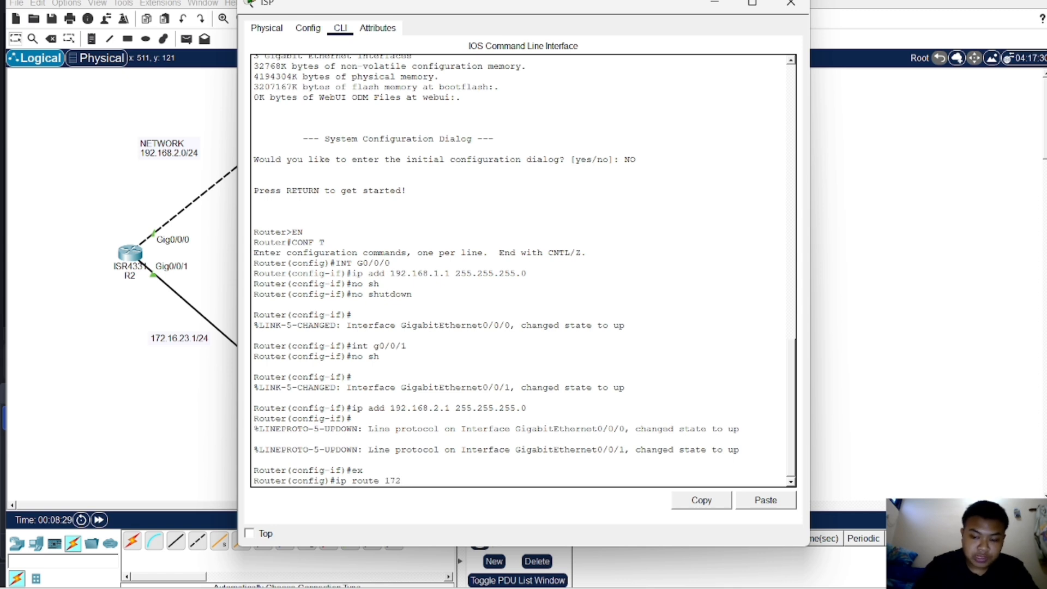
{"action": "type", "text": ".16.23"}
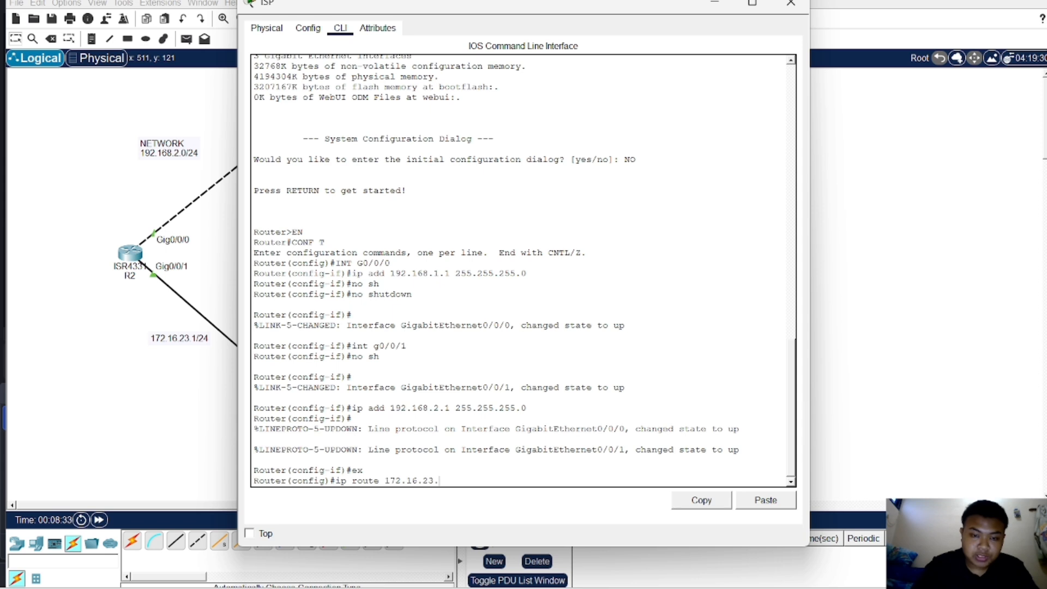
{"action": "type", "text": ".0 255"}
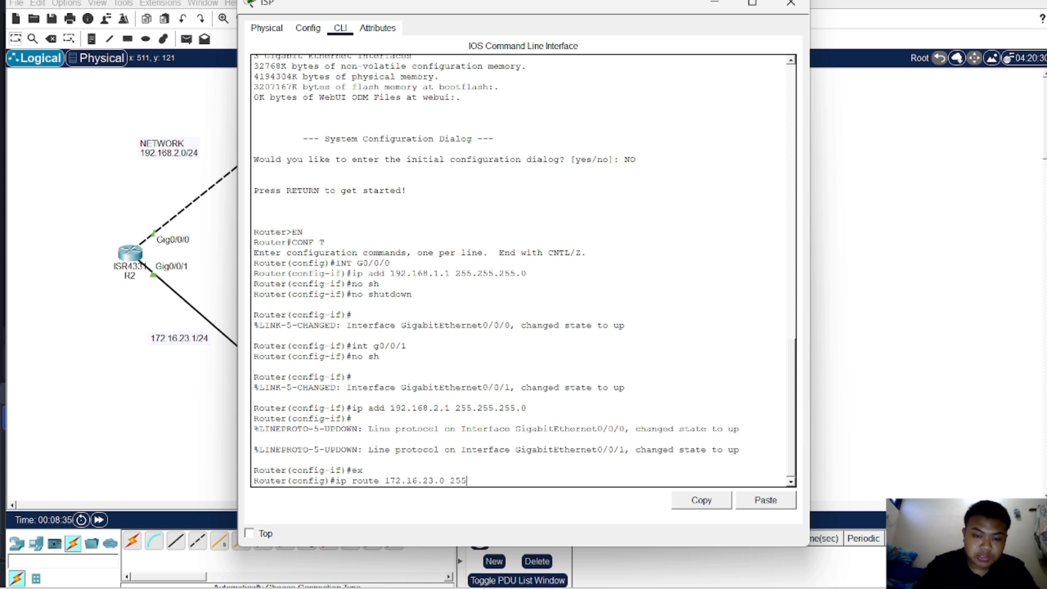
{"action": "type", "text": ".255.255.0"}
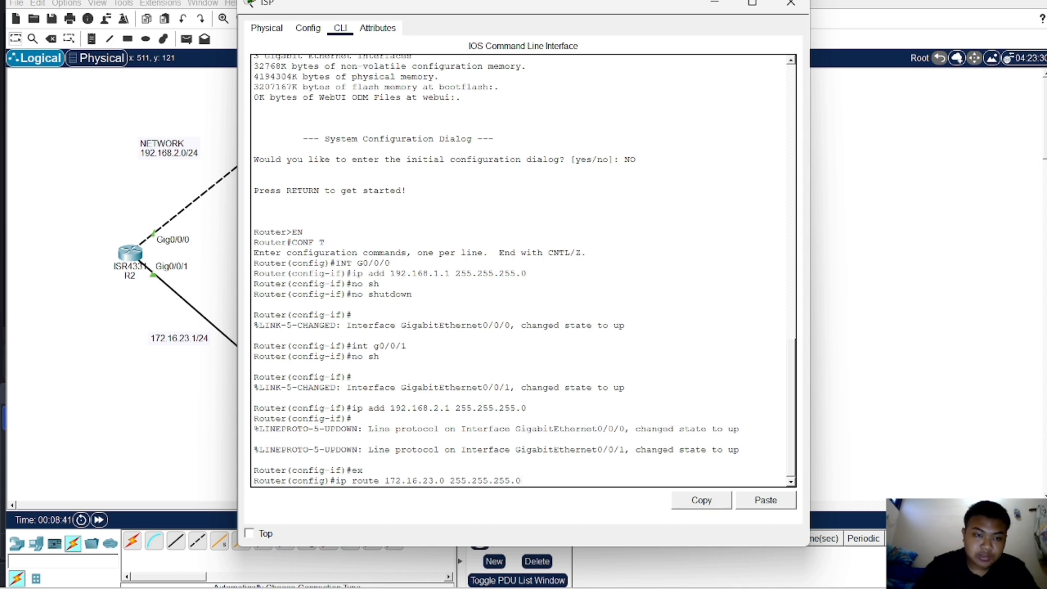
{"action": "type", "text": " 192.168.1"}
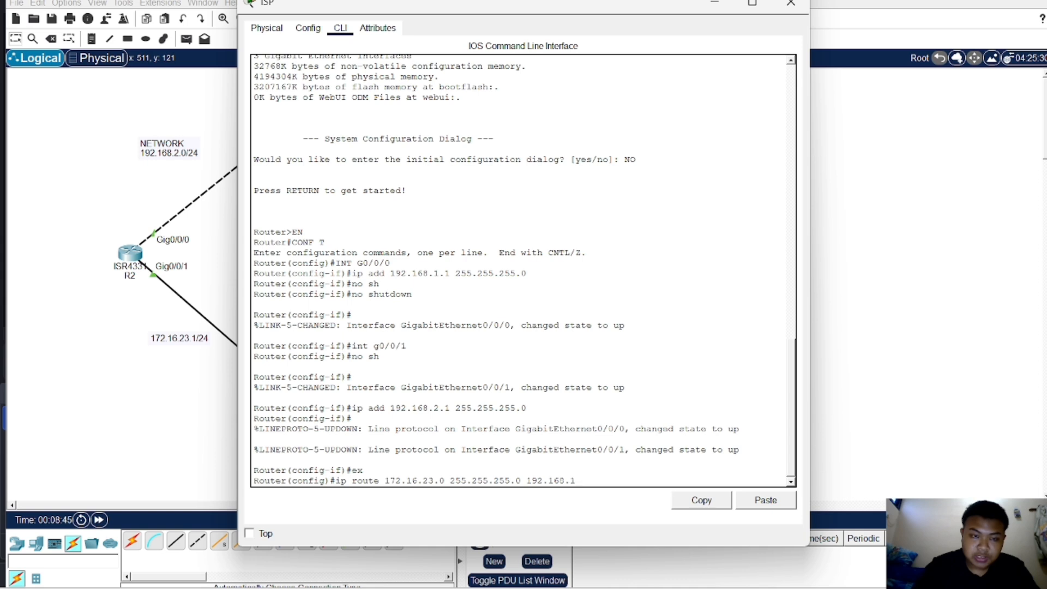
{"action": "type", "text": ".2"}
{"action": "key", "text": "Return"}
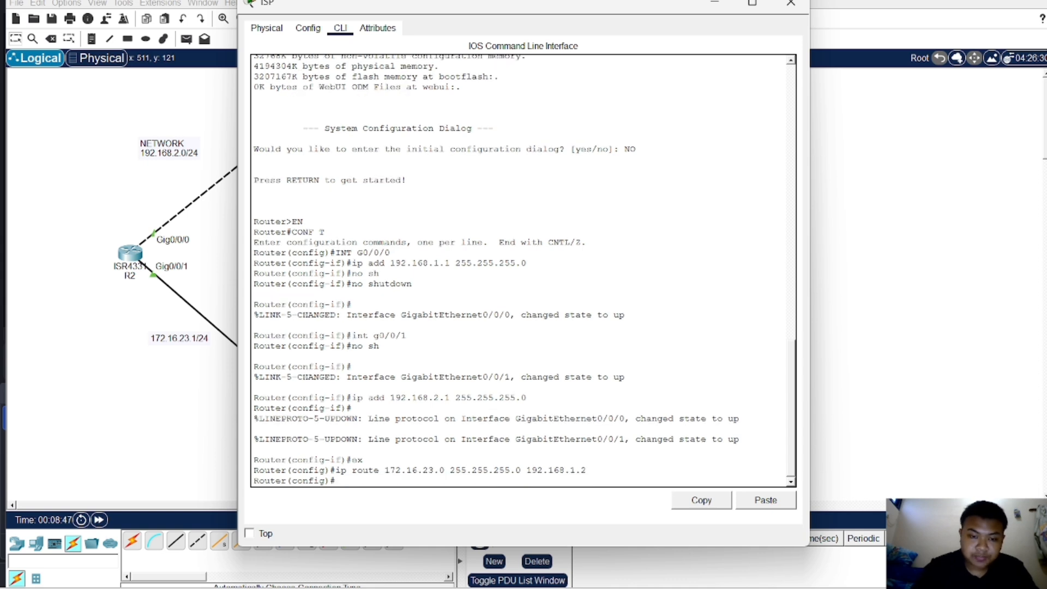
Copy the ISP router's existing ip route 172.16.23.0 command and paste it at the current configuration prompt.
{"action": "left_click_drag", "start_coordinate": [336, 470], "coordinate": [586, 470]}
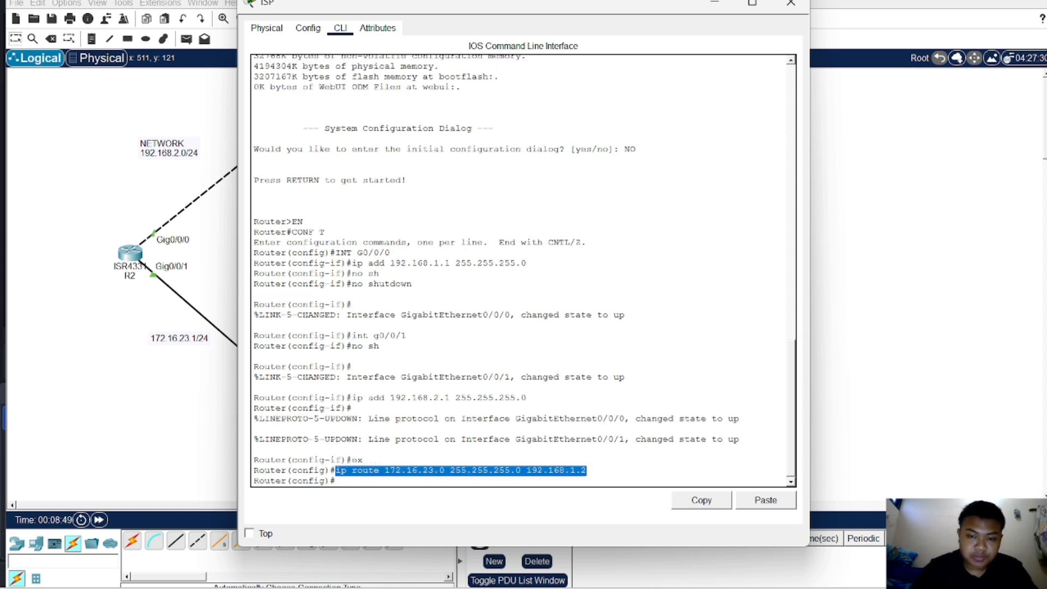
{"action": "right_click", "coordinate": [592, 473]}
{"action": "left_click", "coordinate": [613, 481]}
{"action": "right_click", "coordinate": [581, 472]}
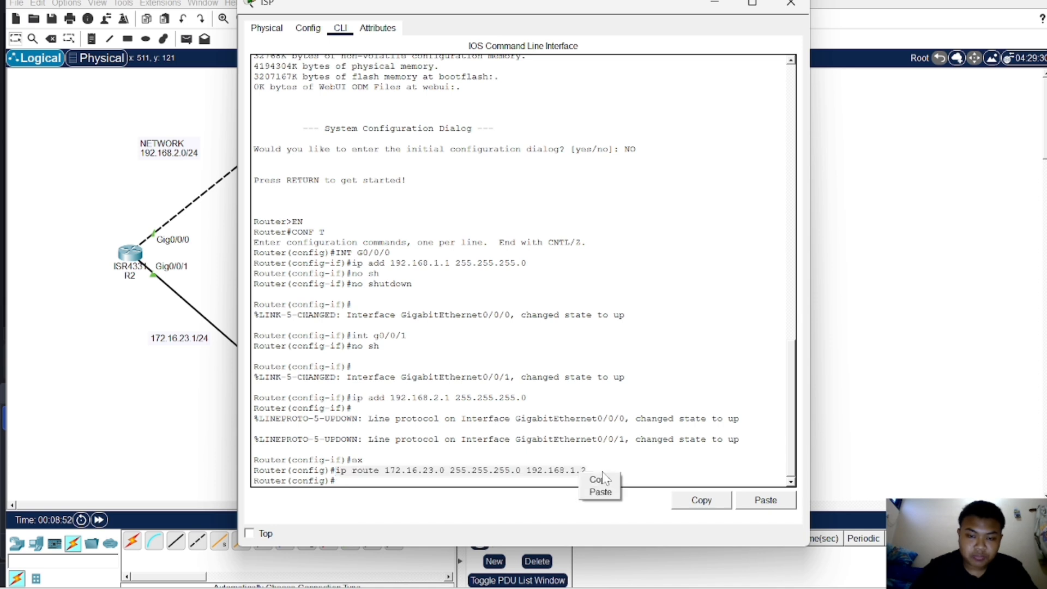
{"action": "left_click", "coordinate": [602, 480]}
{"action": "left_click", "coordinate": [603, 480]}
{"action": "right_click", "coordinate": [361, 486]}
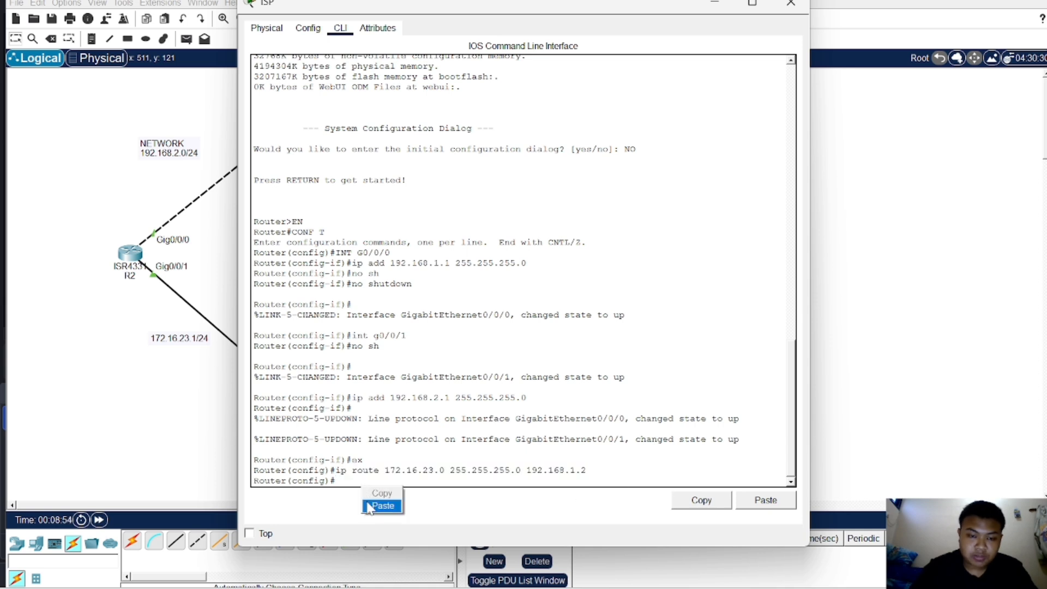
{"action": "left_click", "coordinate": [370, 505]}
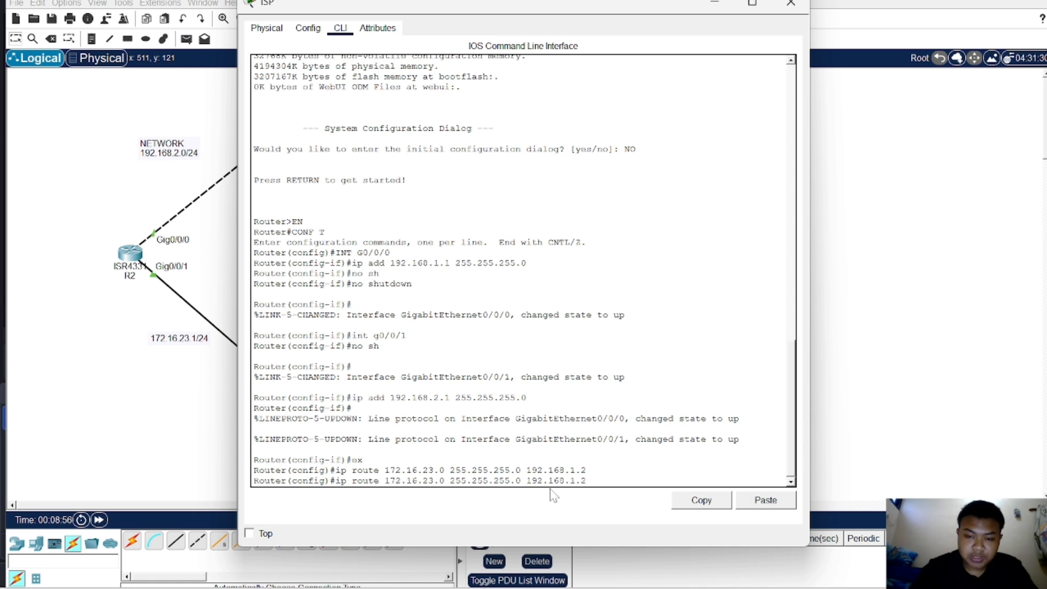
Change the pasted route's next hop to 192.168.2.2 and run the command on the ISP router.
{"action": "key", "text": "Left"}
{"action": "key", "text": "Left"}
{"action": "key", "text": "BackSpace"}
{"action": "type", "text": "2"}
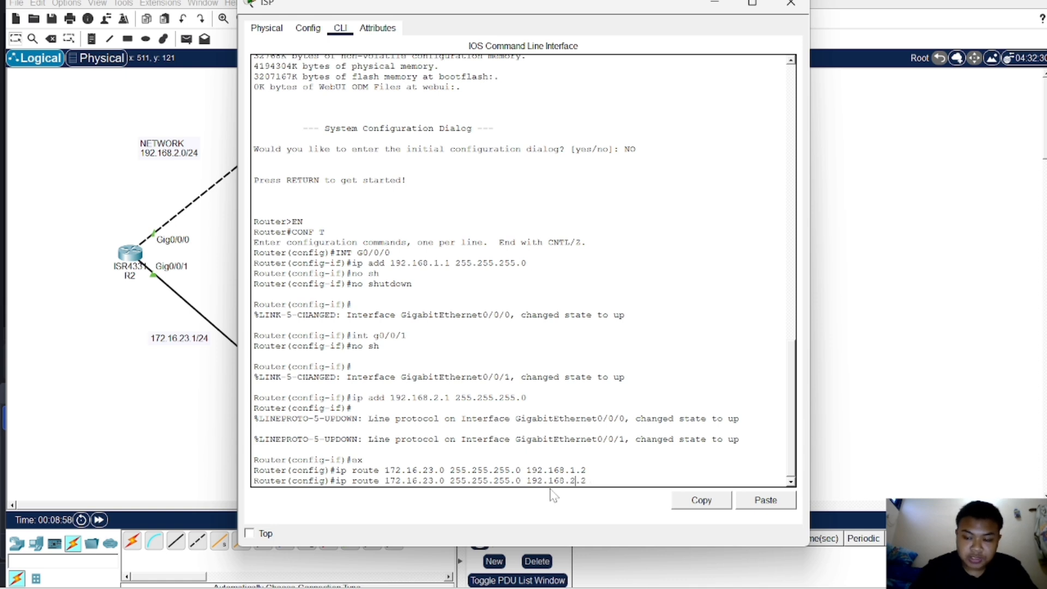
{"action": "key", "text": "Return"}
Open router R1's command line and enter configuration mode for interface g0/0/1.
{"action": "left_click", "coordinate": [914, 357]}
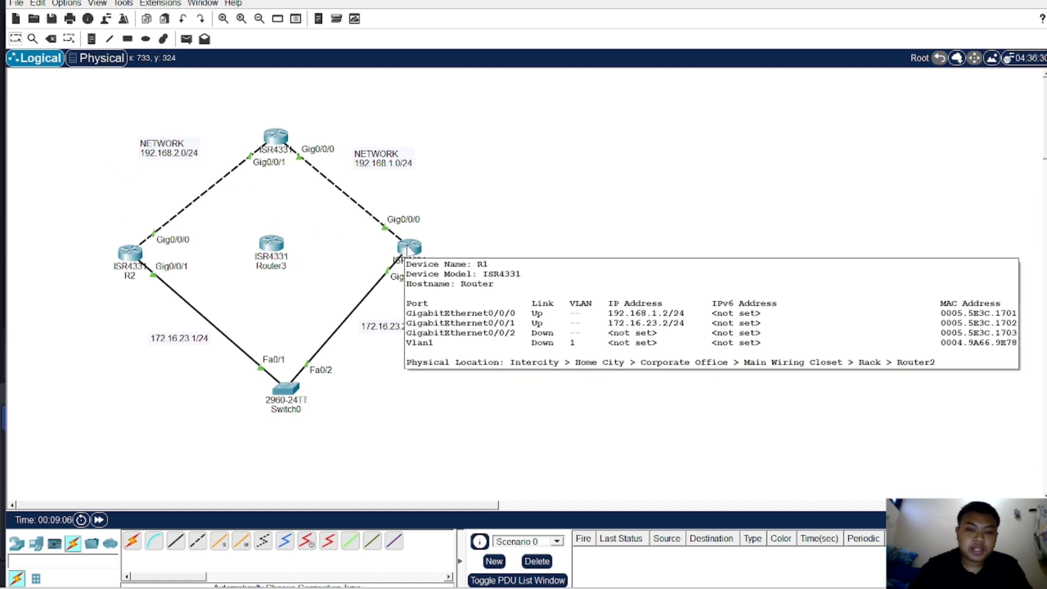
{"action": "left_click", "coordinate": [408, 250]}
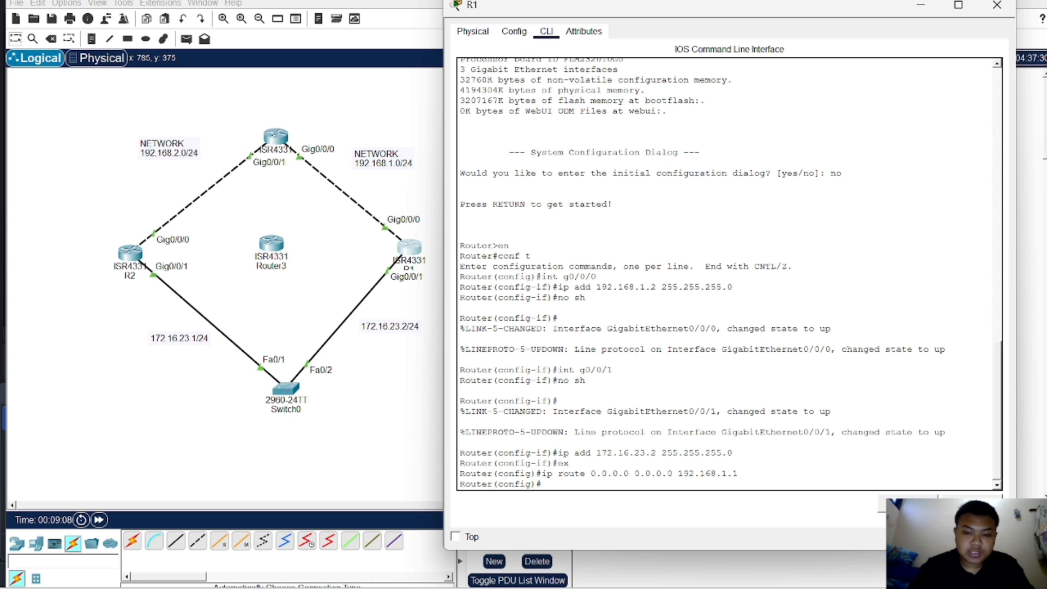
{"action": "type", "text": "in"}
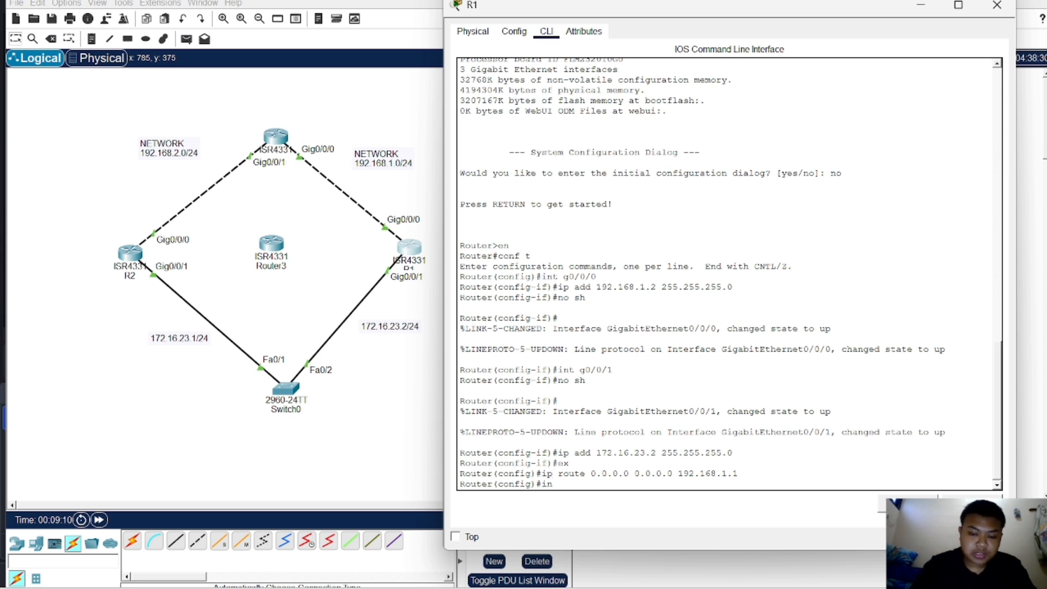
{"action": "type", "text": "t g0/"}
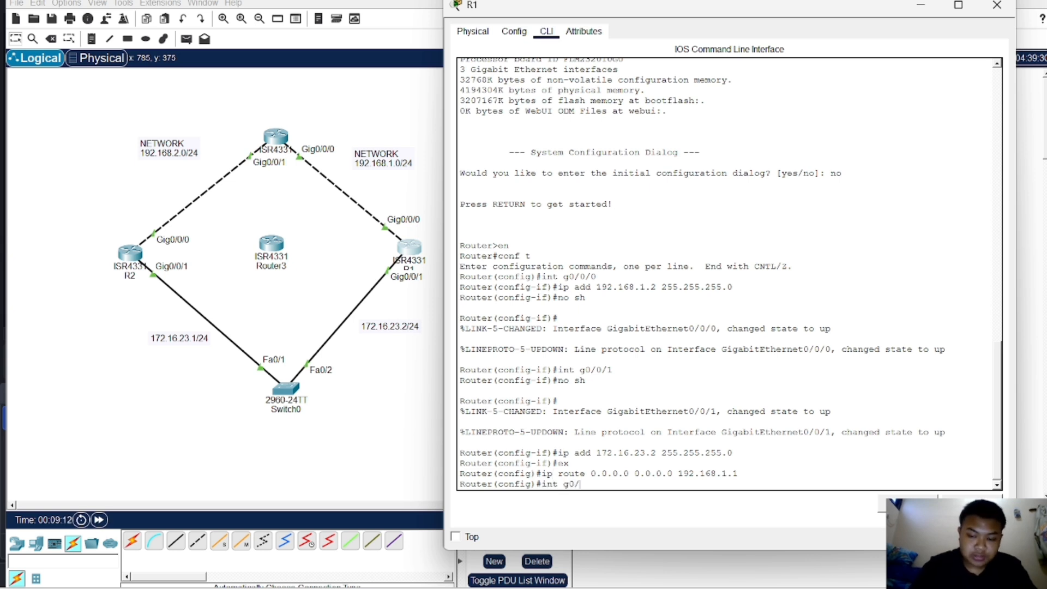
{"action": "type", "text": "0/1"}
{"action": "key", "text": "Return"}
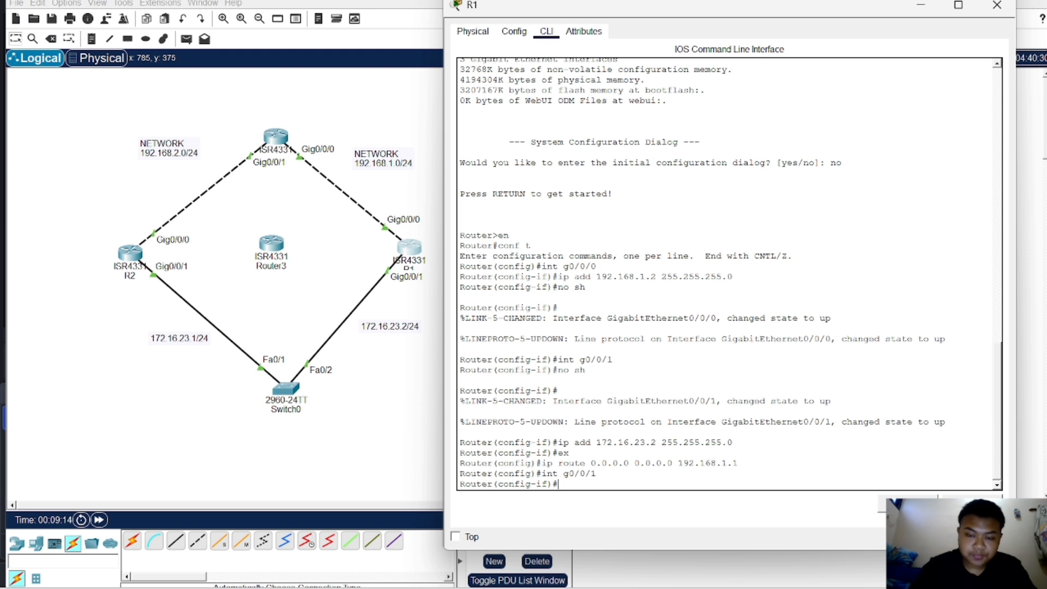
Begin a standby command for group 1 on R1's interface g0/0/1, consulting the command help for its options.
{"action": "type", "text": "stan"}
{"action": "key", "text": "Tab"}
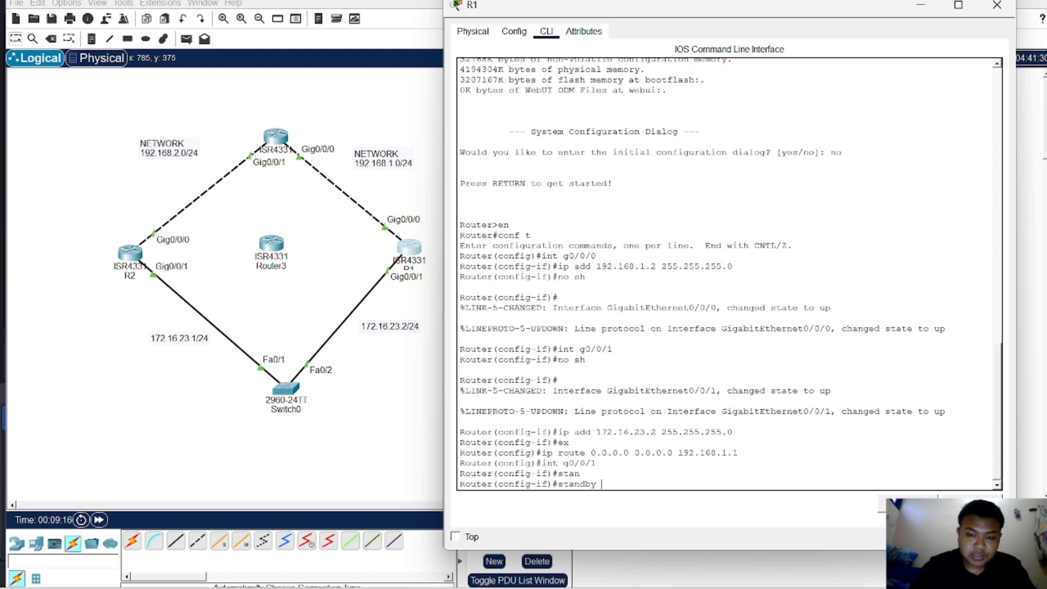
{"action": "type", "text": "?"}
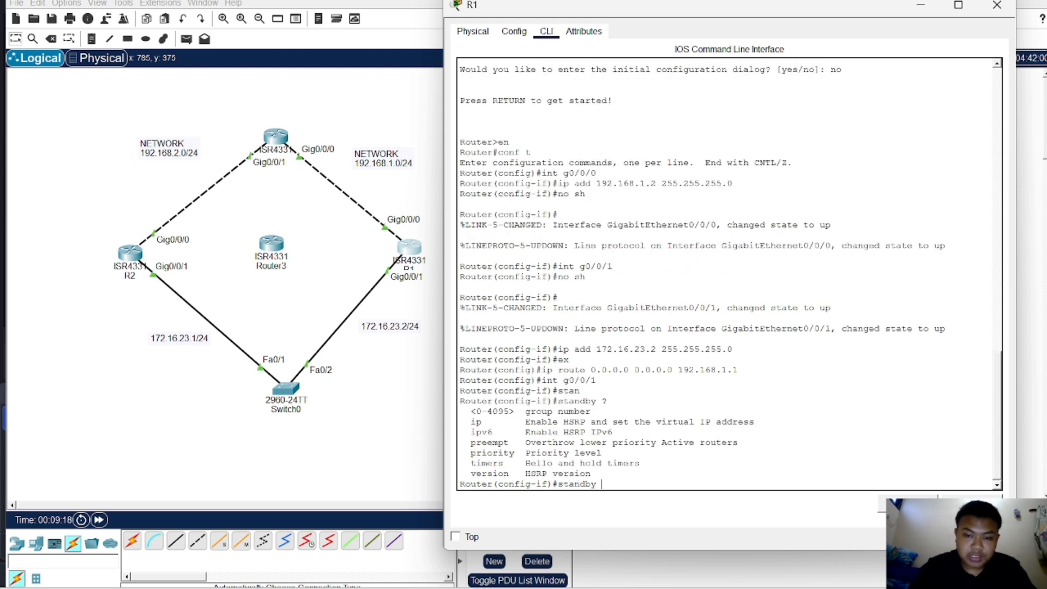
{"action": "left_click_drag", "start_coordinate": [471, 413], "coordinate": [591, 412]}
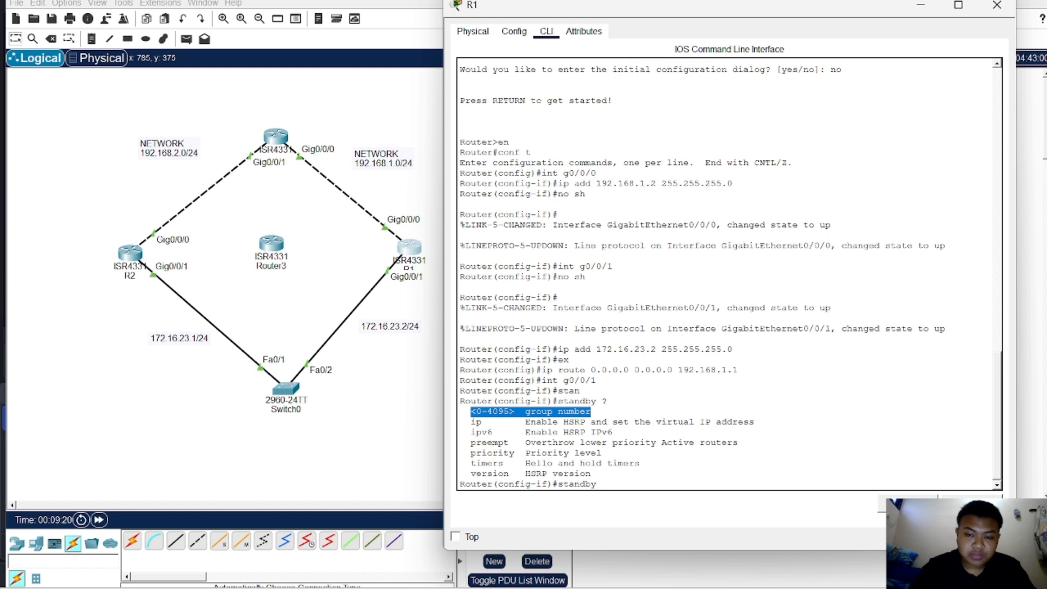
{"action": "left_click", "coordinate": [602, 484]}
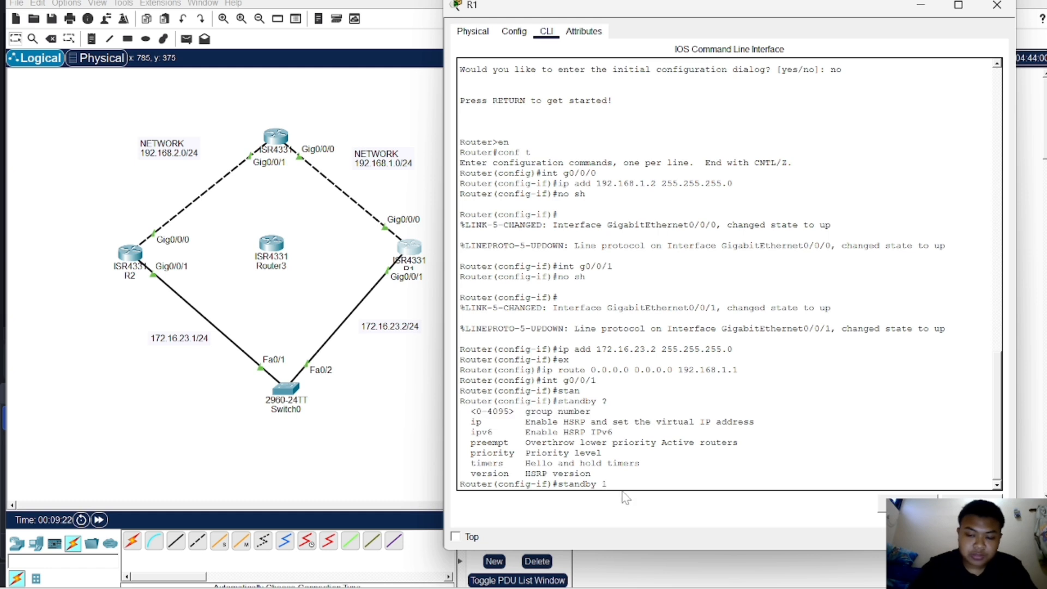
{"action": "type", "text": "1 ?"}
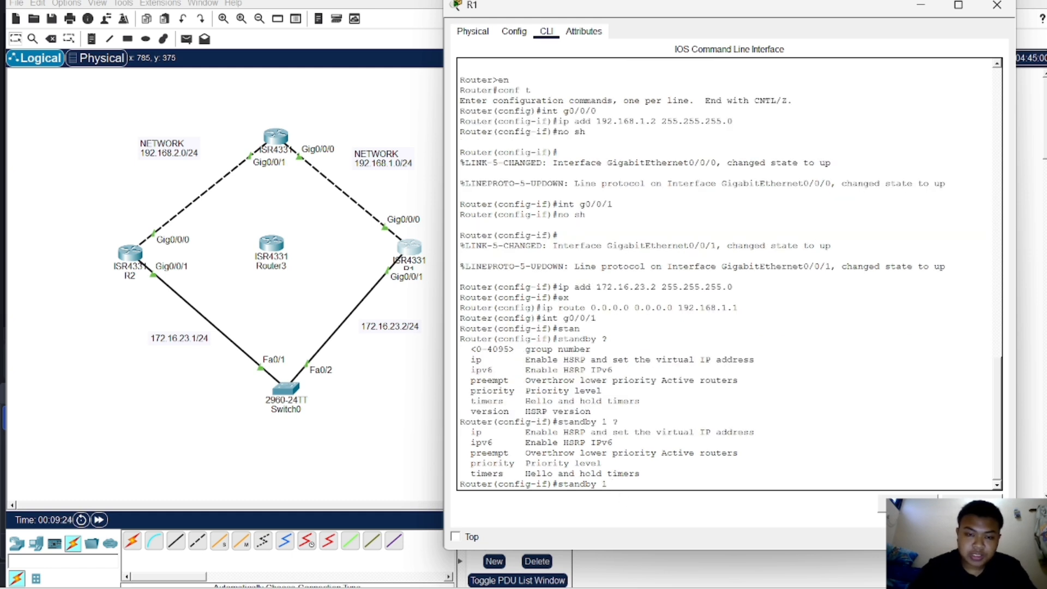
{"action": "left_click_drag", "start_coordinate": [471, 431], "coordinate": [749, 432]}
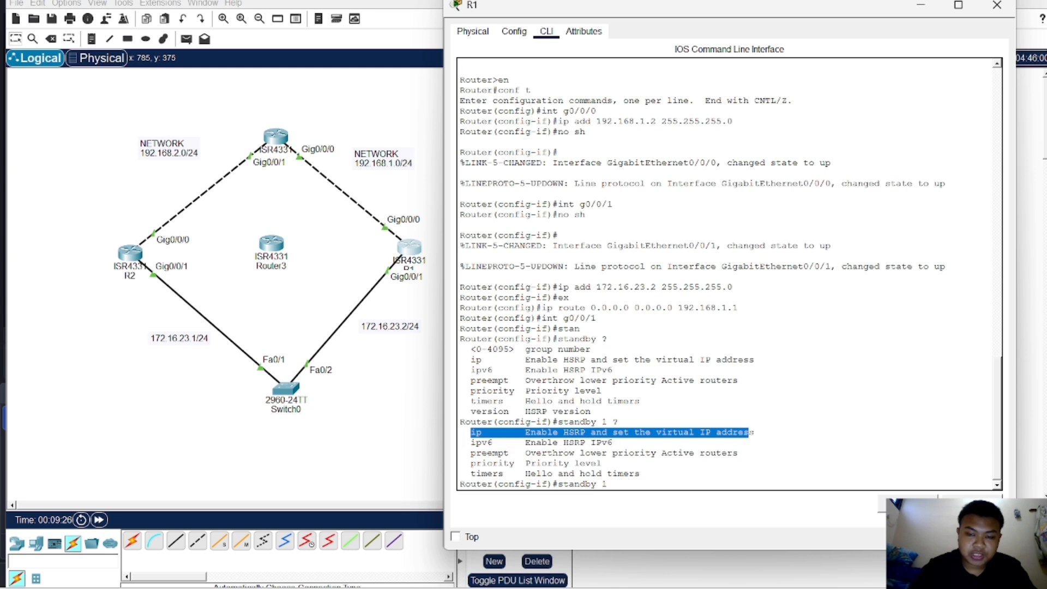
{"action": "left_click", "coordinate": [613, 484]}
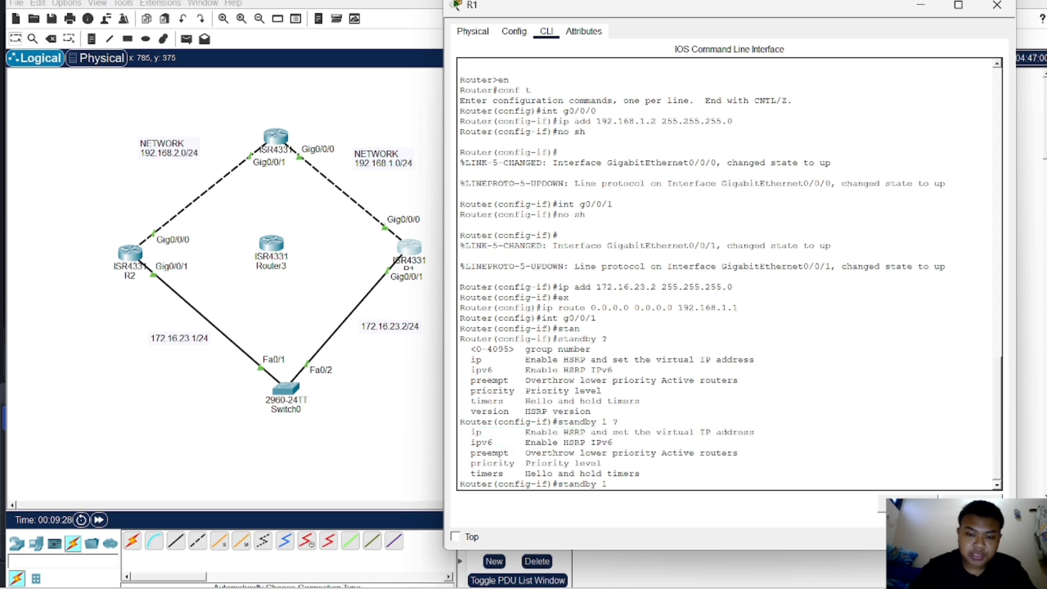
Complete the standby group 1 command with virtual IP address 172.16.23.254 and run it.
{"action": "type", "text": "ip "}
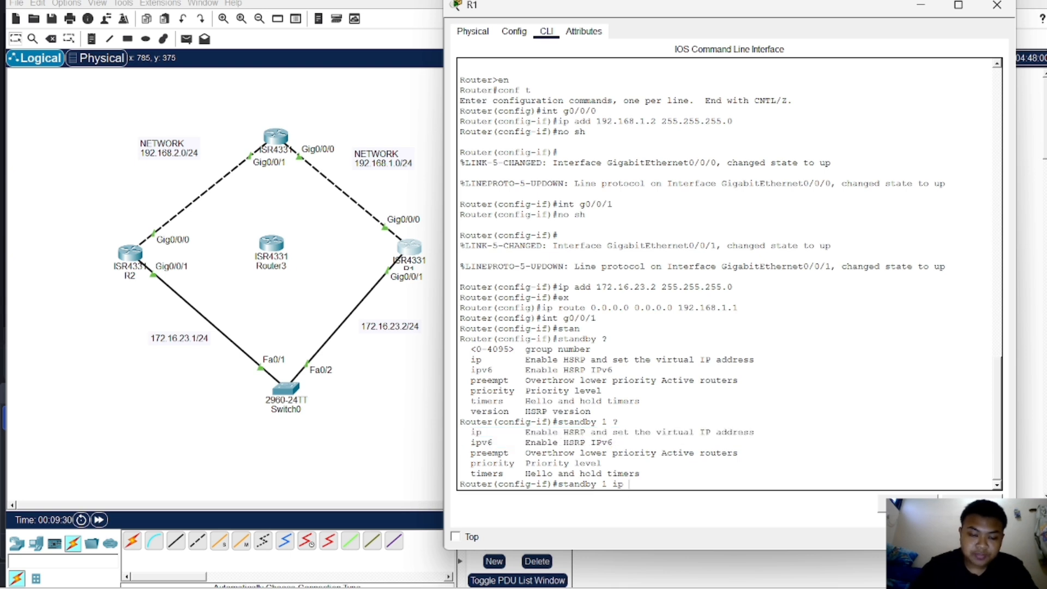
{"action": "type", "text": "172"}
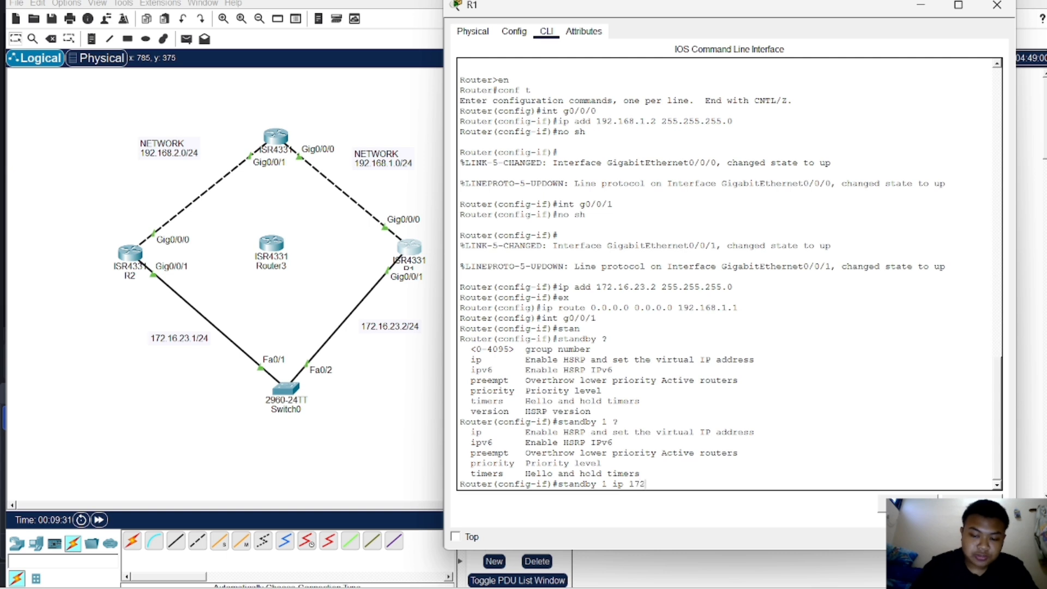
{"action": "type", "text": ".16."}
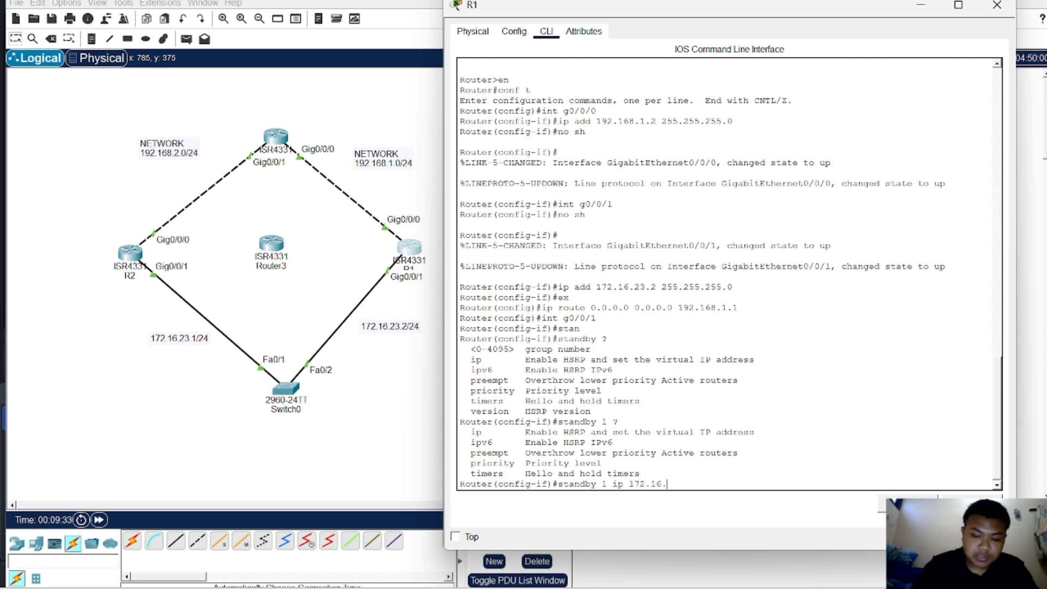
{"action": "type", "text": "23.254"}
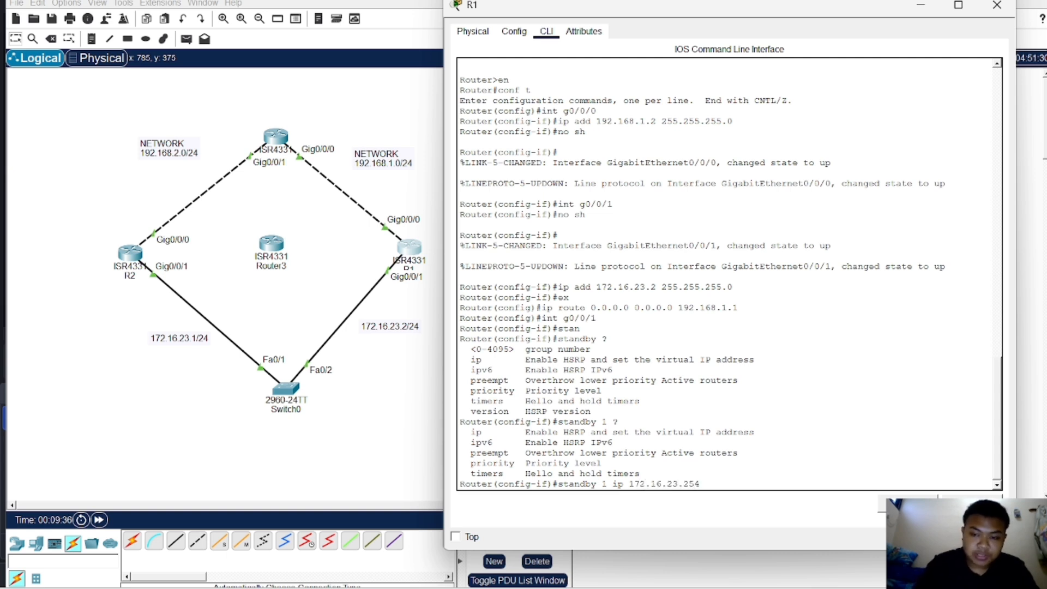
{"action": "key", "text": "Return"}
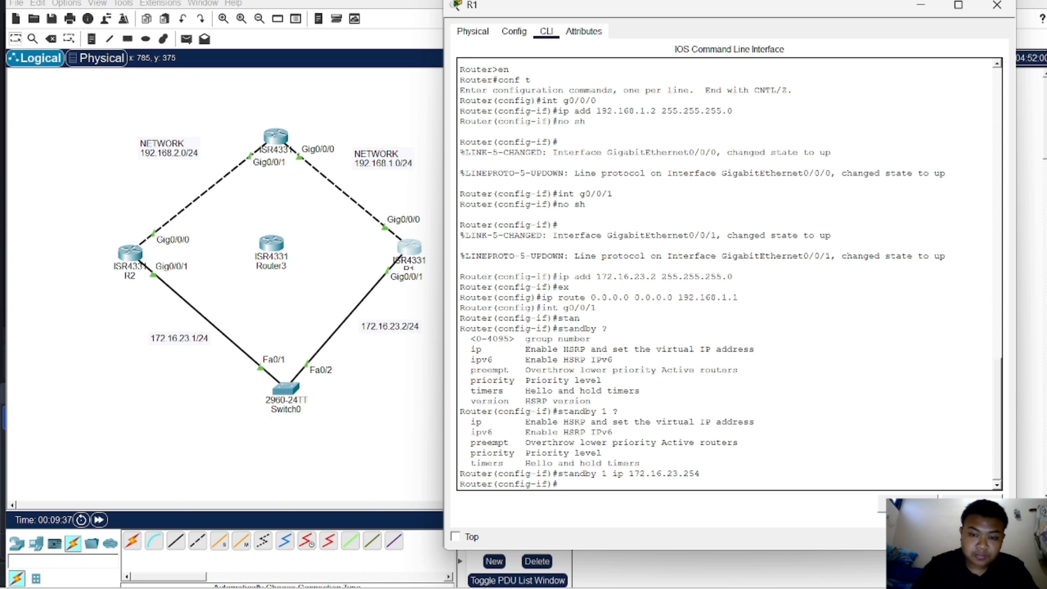
Set the standby group 1 priority to 150 on R1's interface g0/0/1 and check the HSRP state change.
{"action": "type", "text": "sta"}
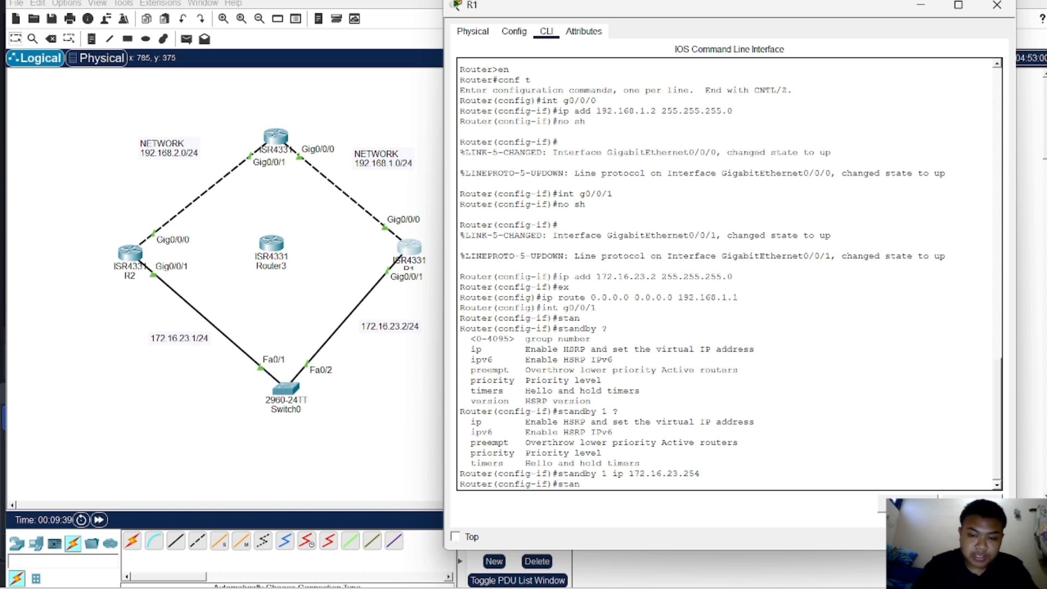
{"action": "type", "text": "n"}
{"action": "key", "text": "Tab"}
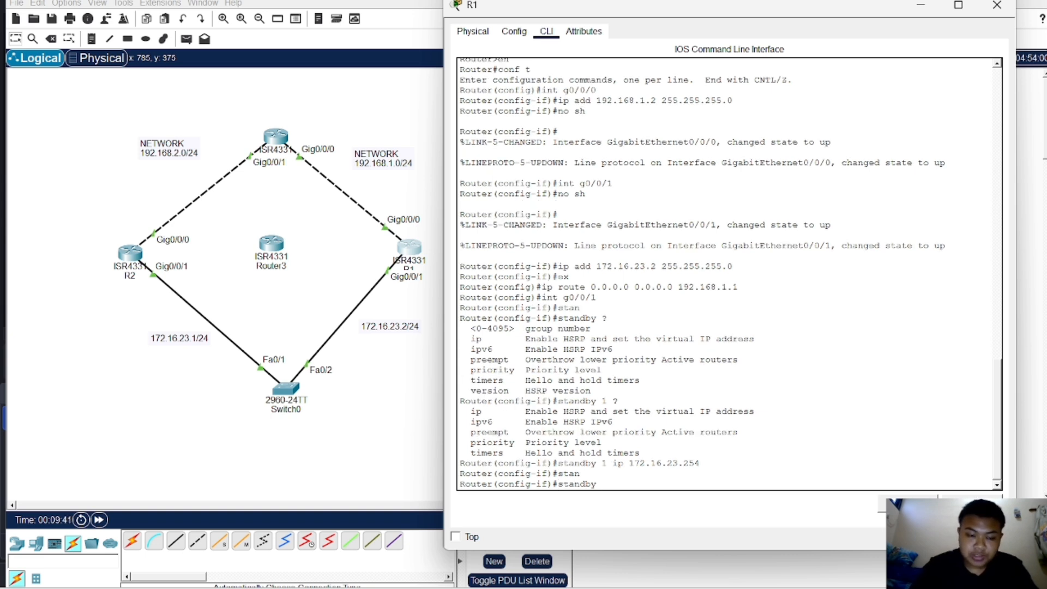
{"action": "type", "text": "?"}
{"action": "type", "text": "1"}
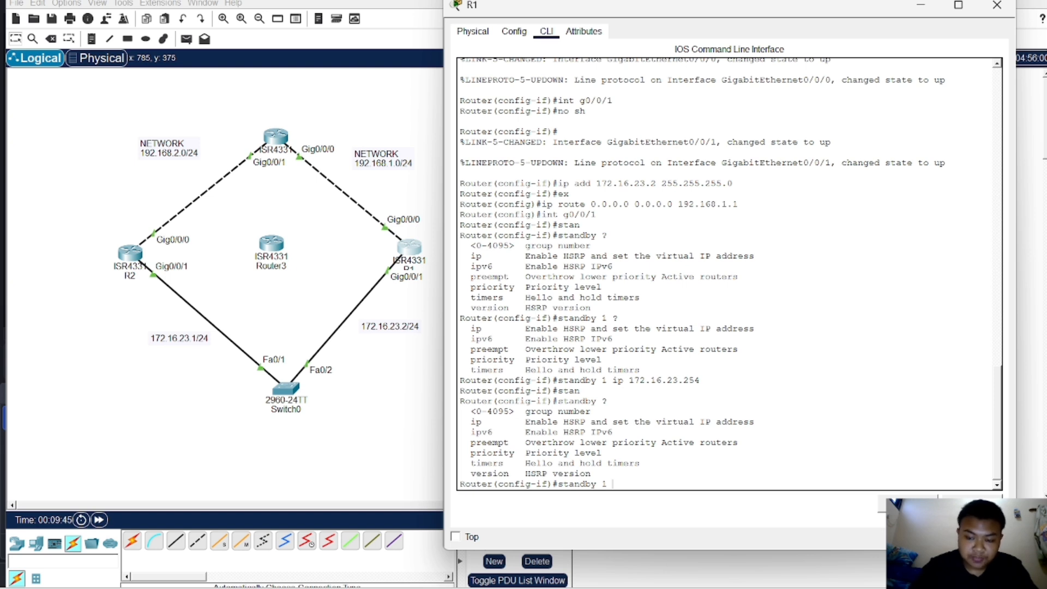
{"action": "type", "text": " ?prio"}
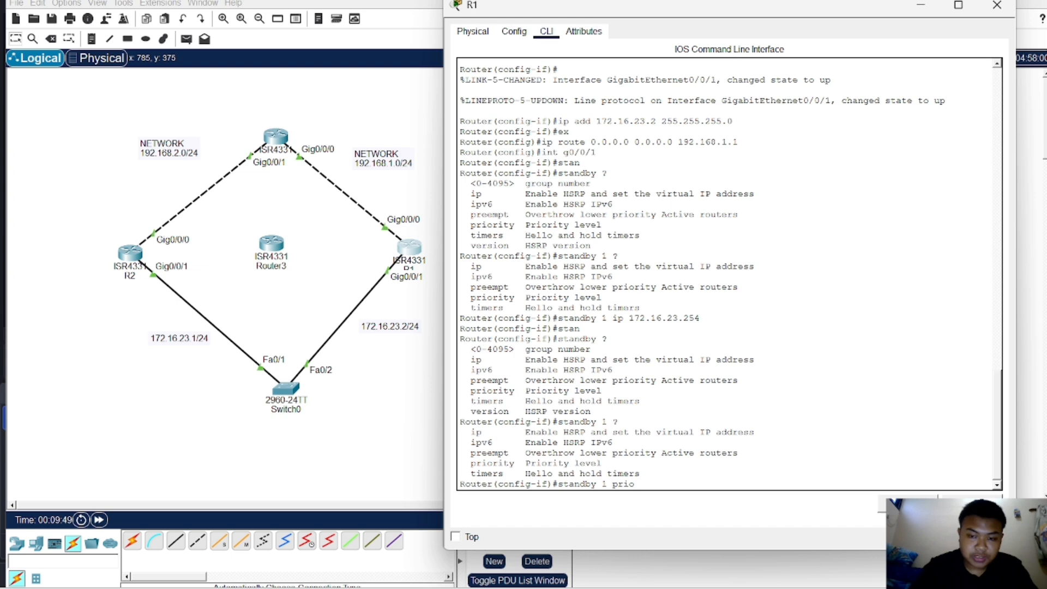
{"action": "key", "text": "Tab"}
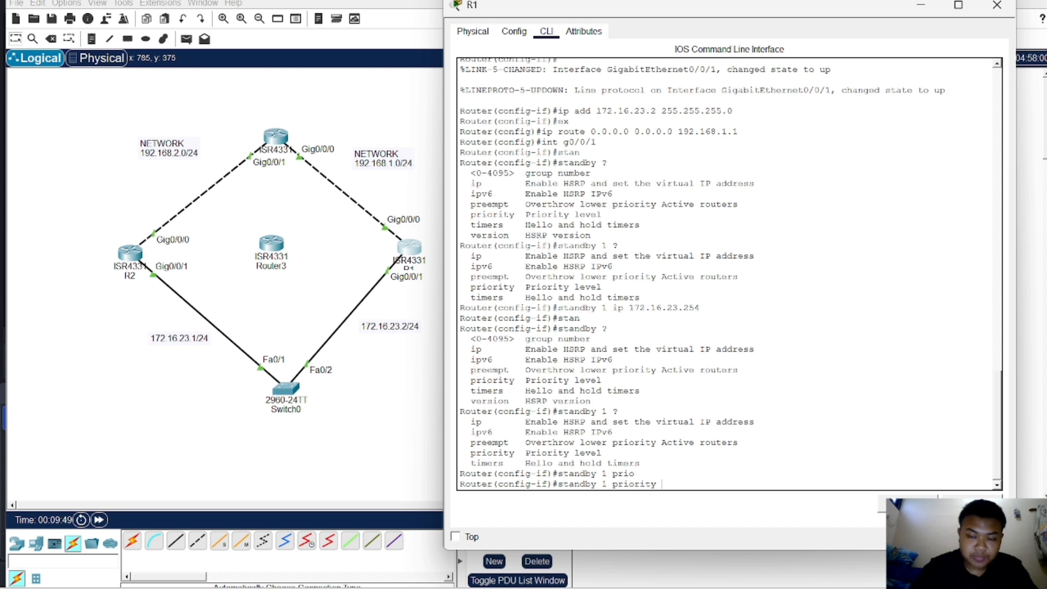
{"action": "type", "text": "15"}
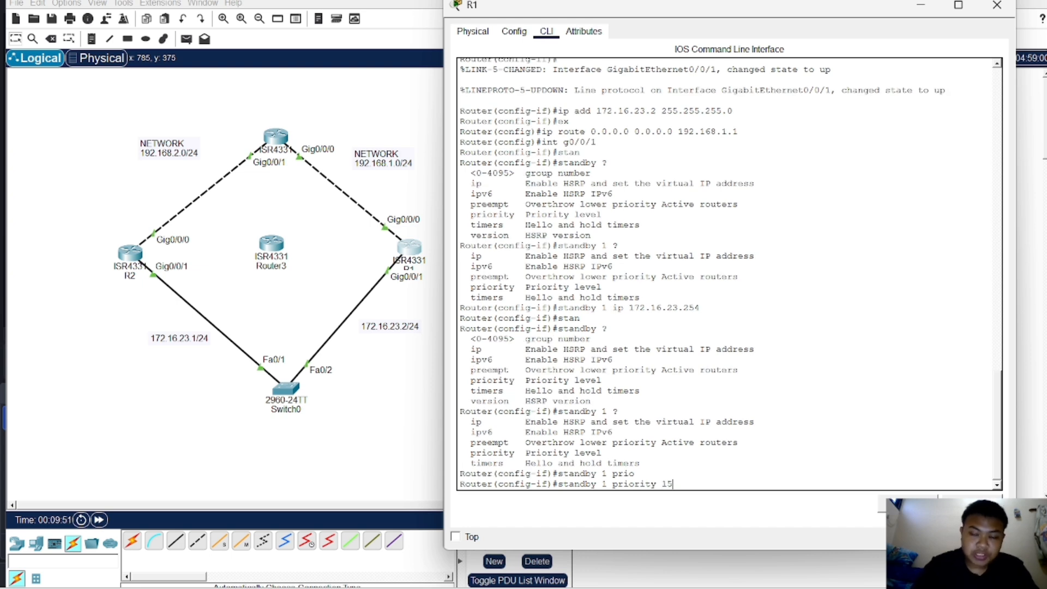
{"action": "type", "text": "0"}
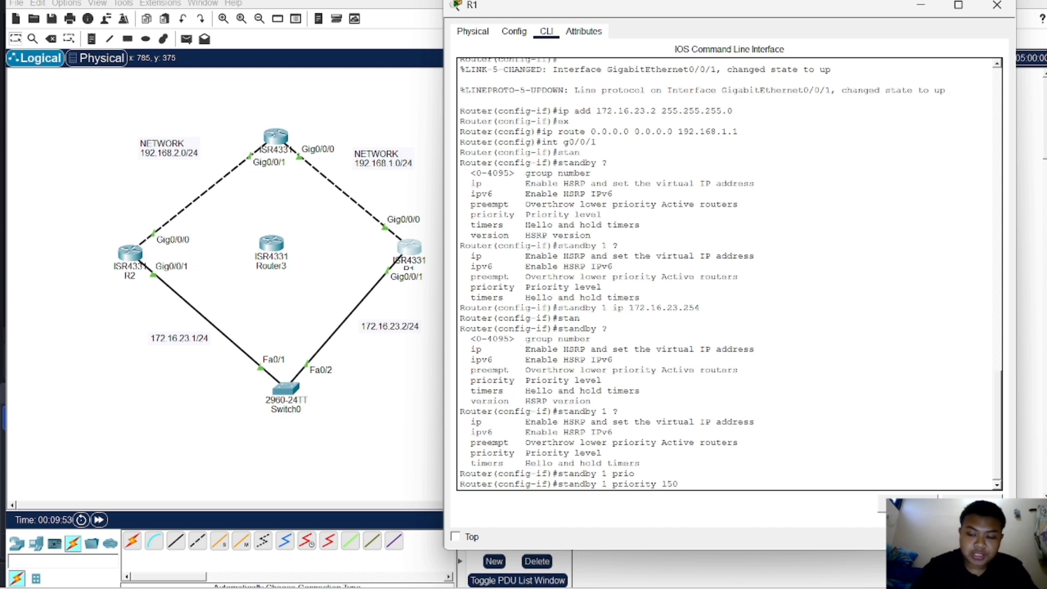
{"action": "key", "text": "Return"}
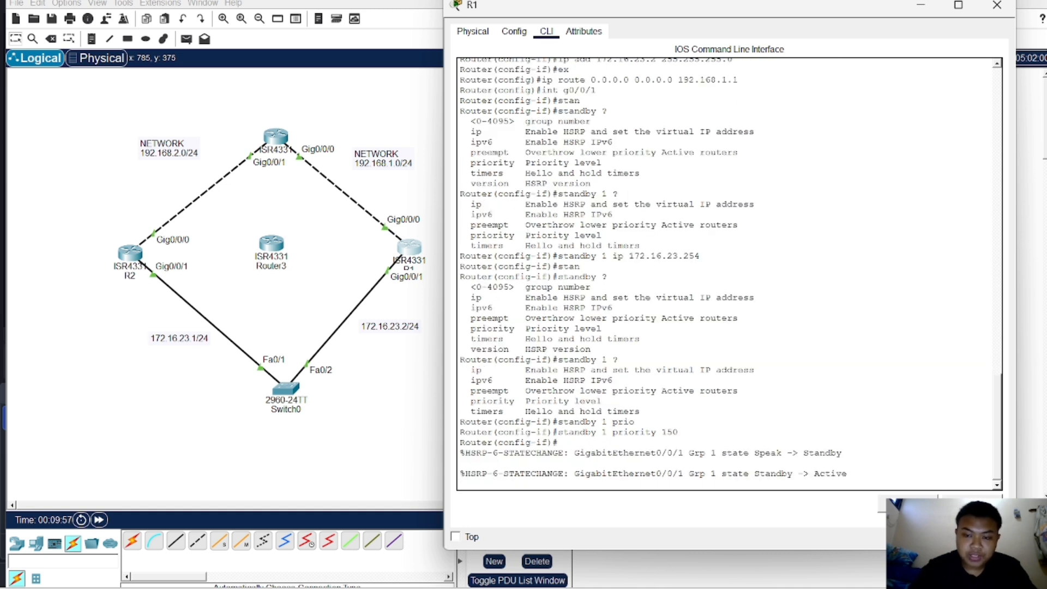
{"action": "left_click_drag", "start_coordinate": [716, 473], "coordinate": [849, 474]}
{"action": "left_click", "coordinate": [849, 479]}
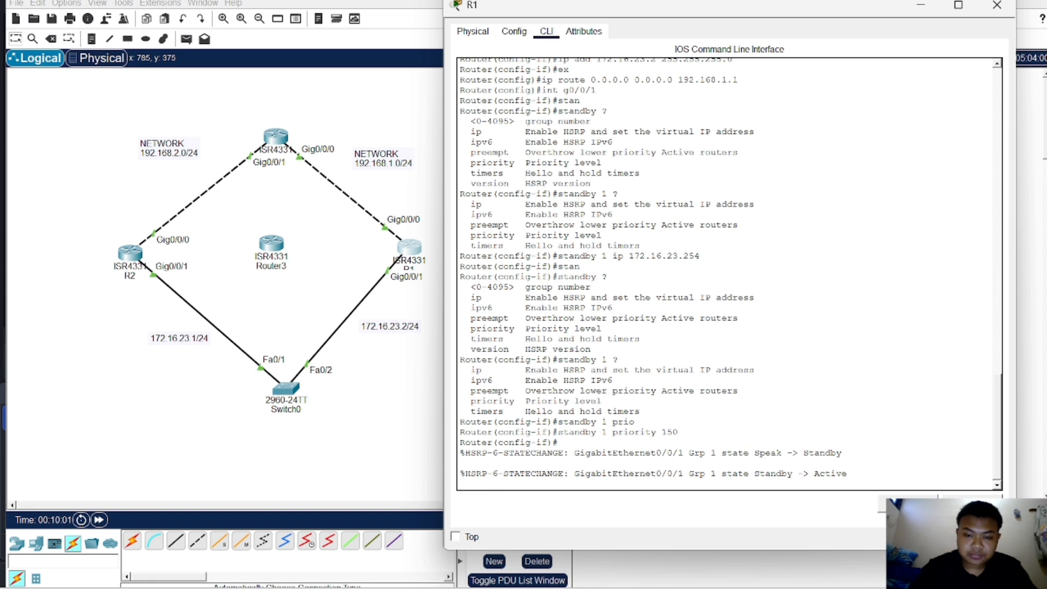
Enable preemption for standby group 1 on R1's interface g0/0/1.
{"action": "key", "text": "Return"}
{"action": "type", "text": "stan"}
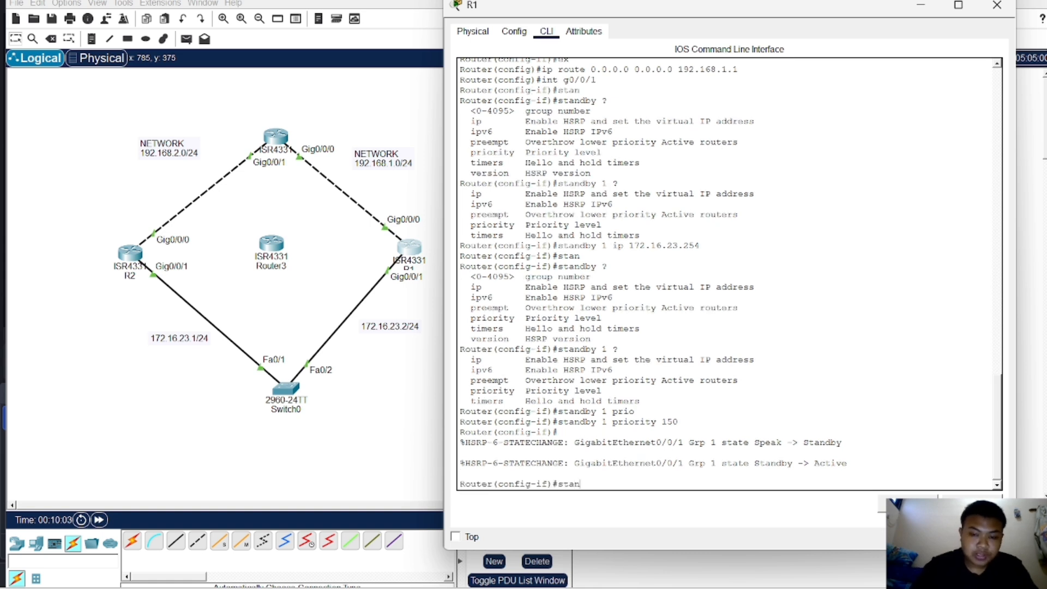
{"action": "key", "text": "Tab"}
{"action": "type", "text": "1 "}
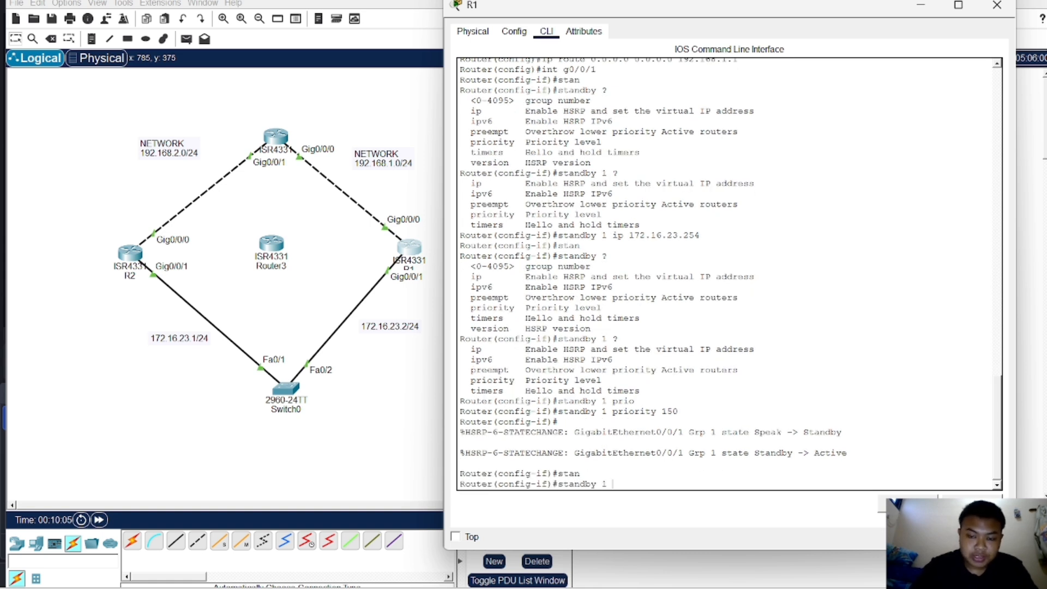
{"action": "type", "text": "pree"}
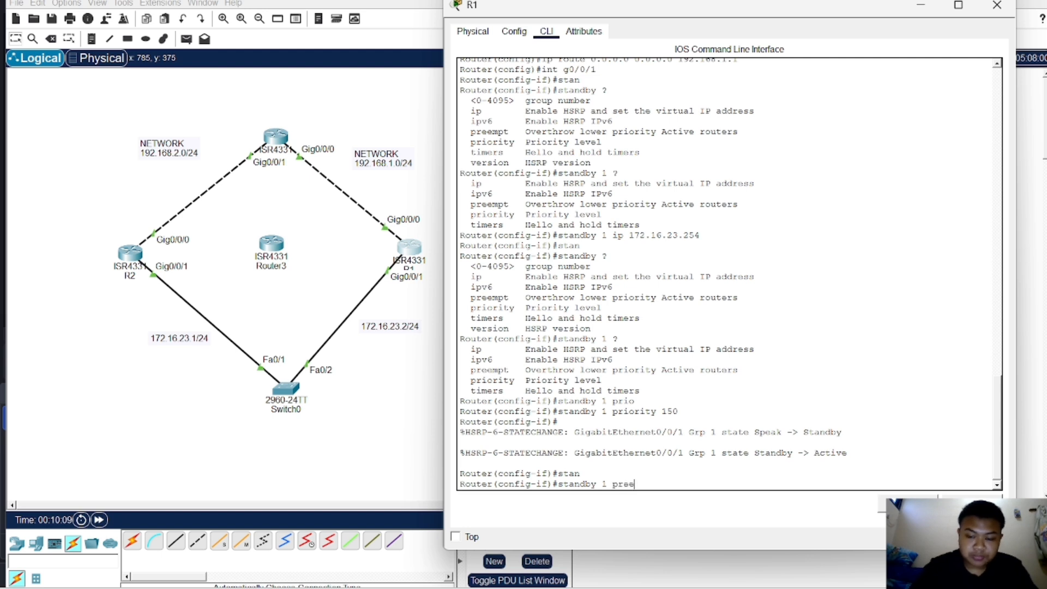
{"action": "key", "text": "Return"}
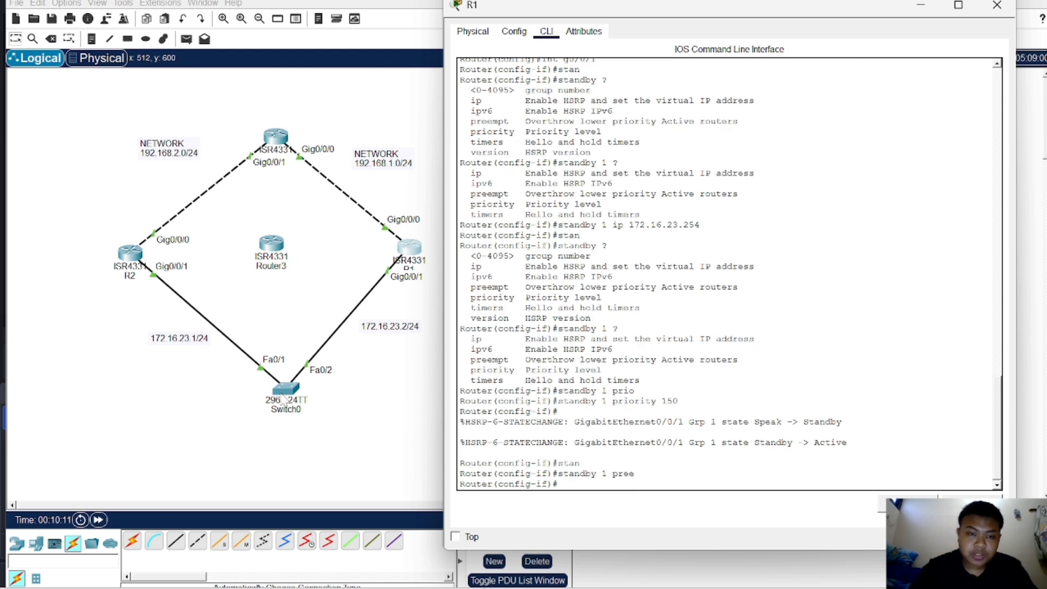
On R2's interface g0/0/1, configure standby group 1 with virtual IP address 172.16.23.254.
{"action": "left_click", "coordinate": [197, 396]}
{"action": "left_click", "coordinate": [131, 260]}
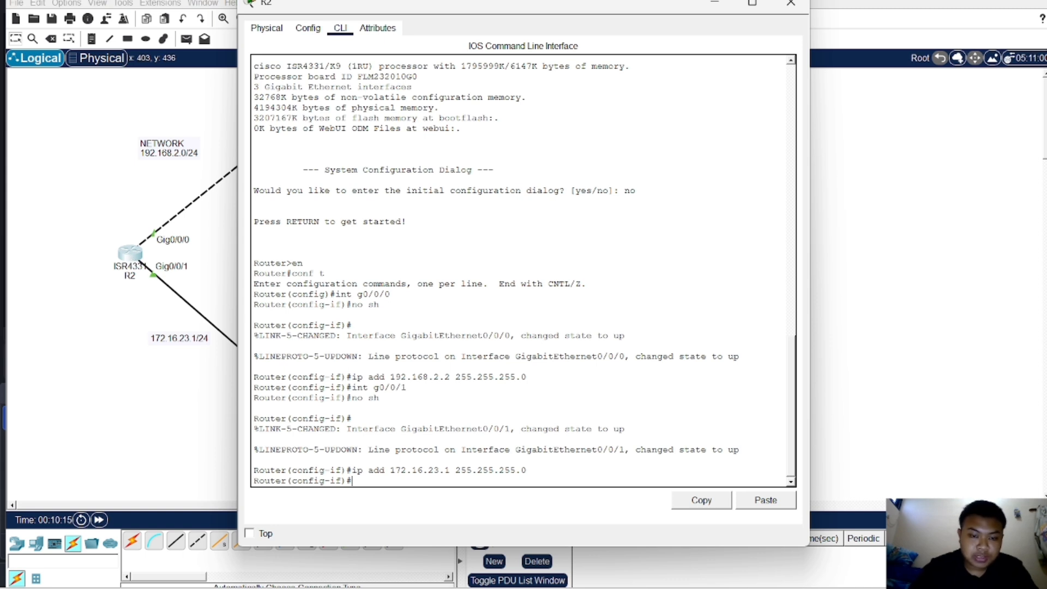
{"action": "type", "text": "i"}
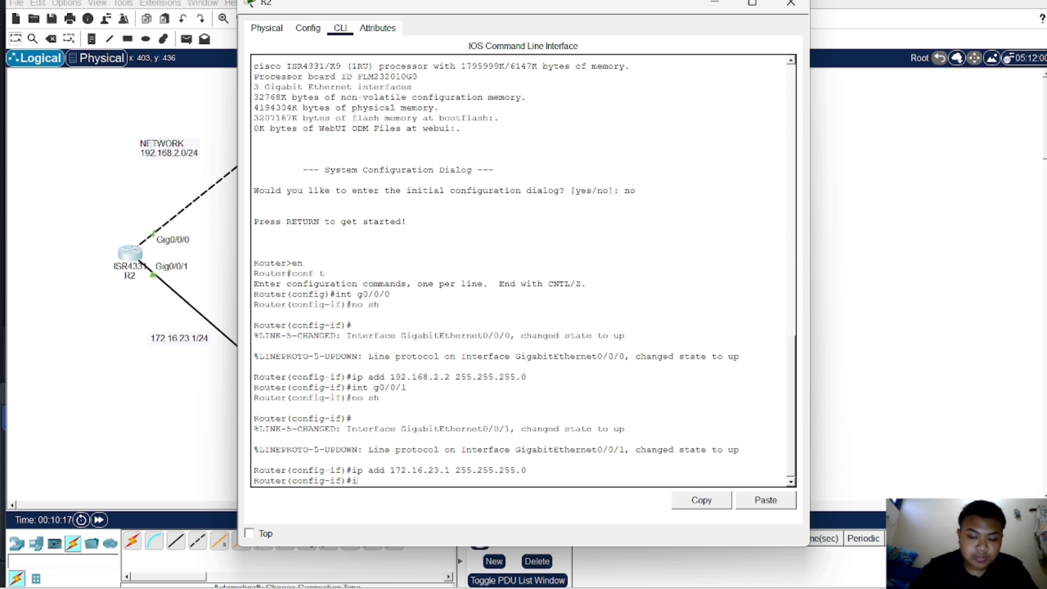
{"action": "type", "text": "nt g0/0/1"}
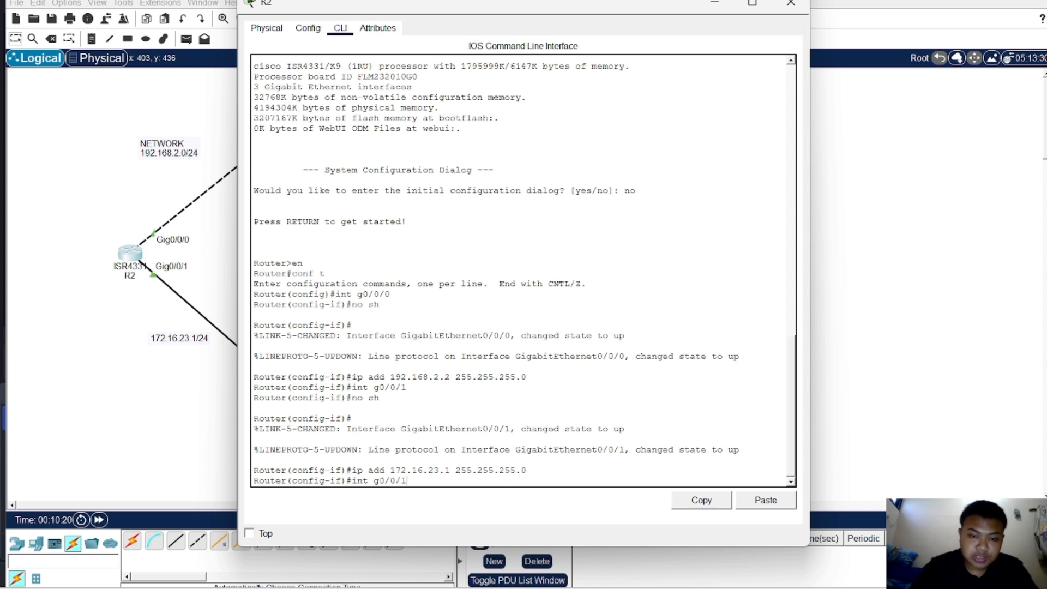
{"action": "key", "text": "Return"}
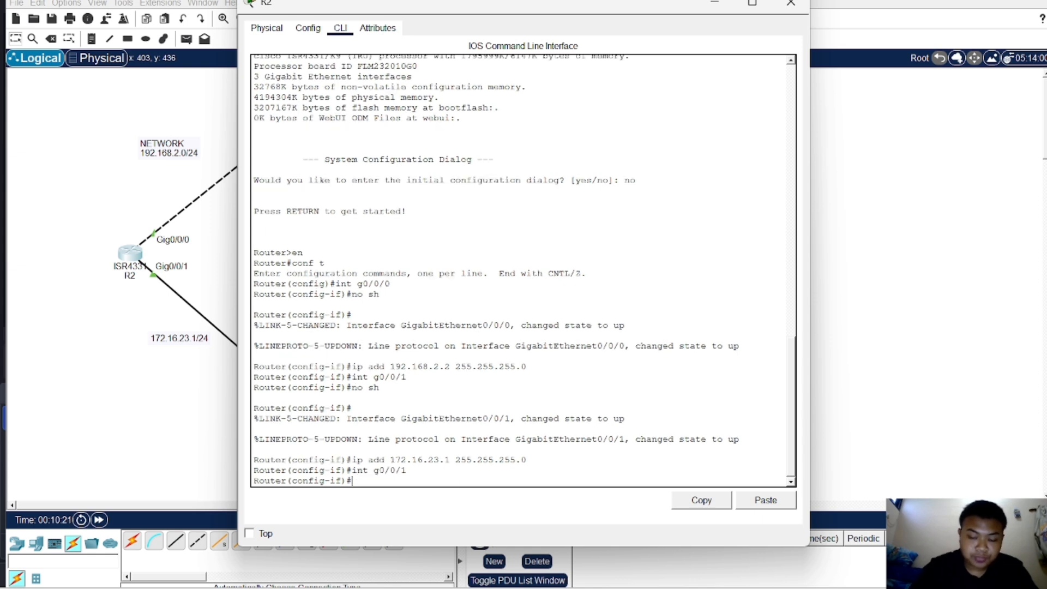
{"action": "type", "text": "stan"}
{"action": "key", "text": "Tab"}
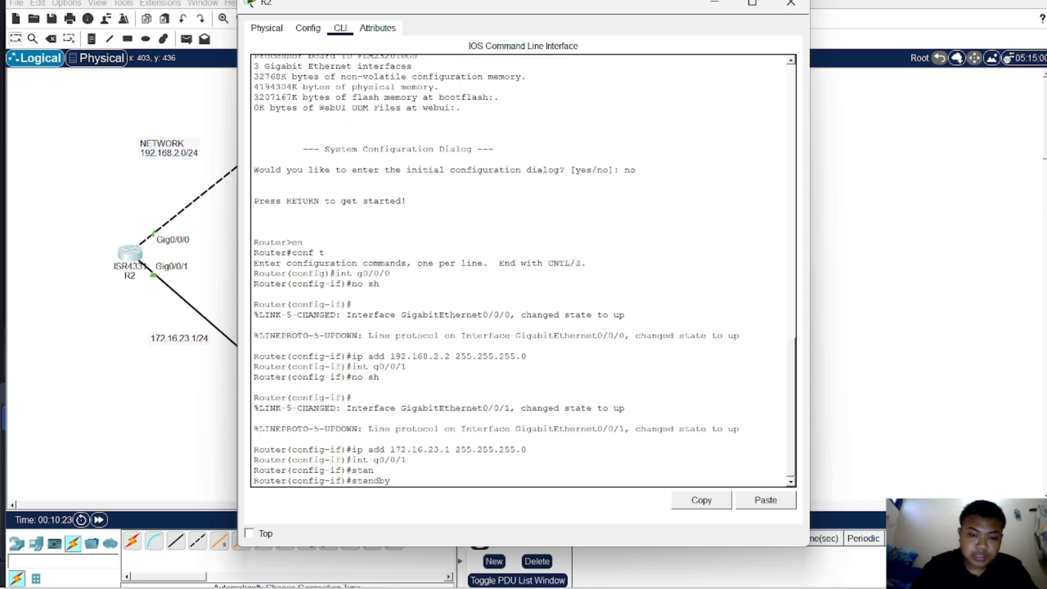
{"action": "type", "text": "1"}
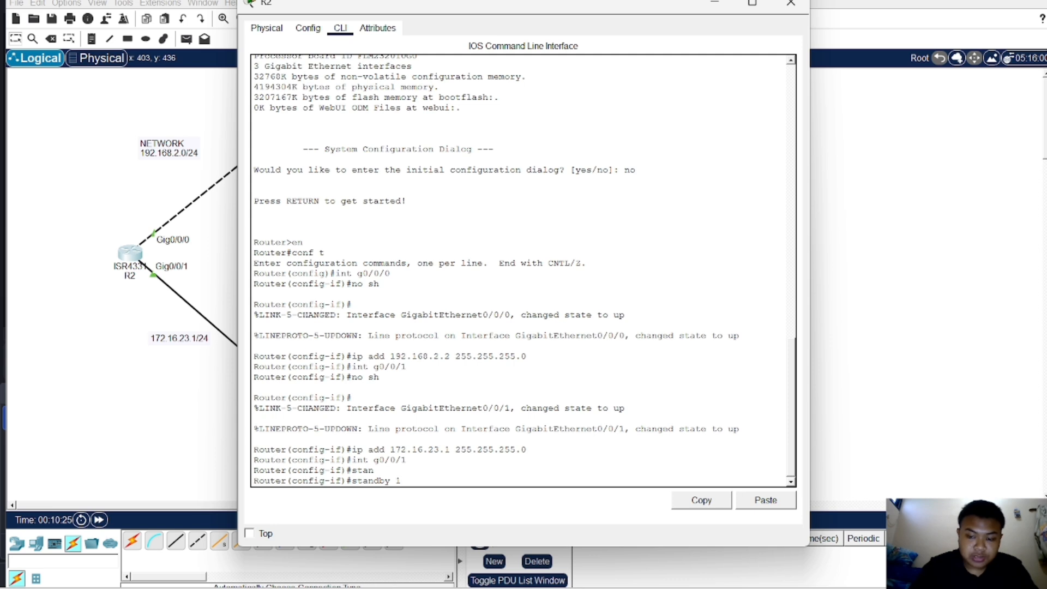
{"action": "type", "text": " ip"}
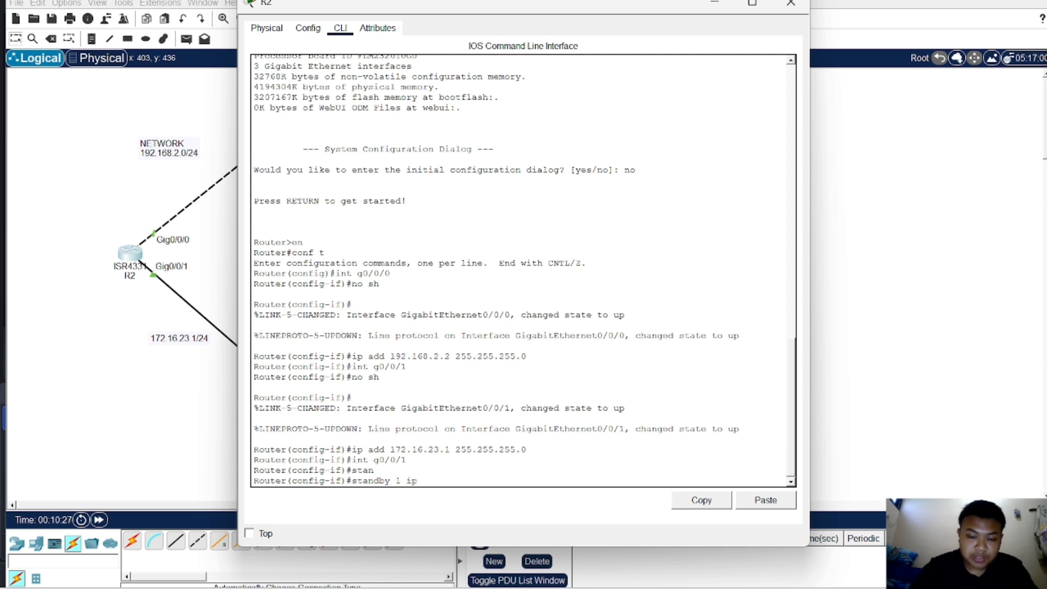
{"action": "type", "text": " 172."}
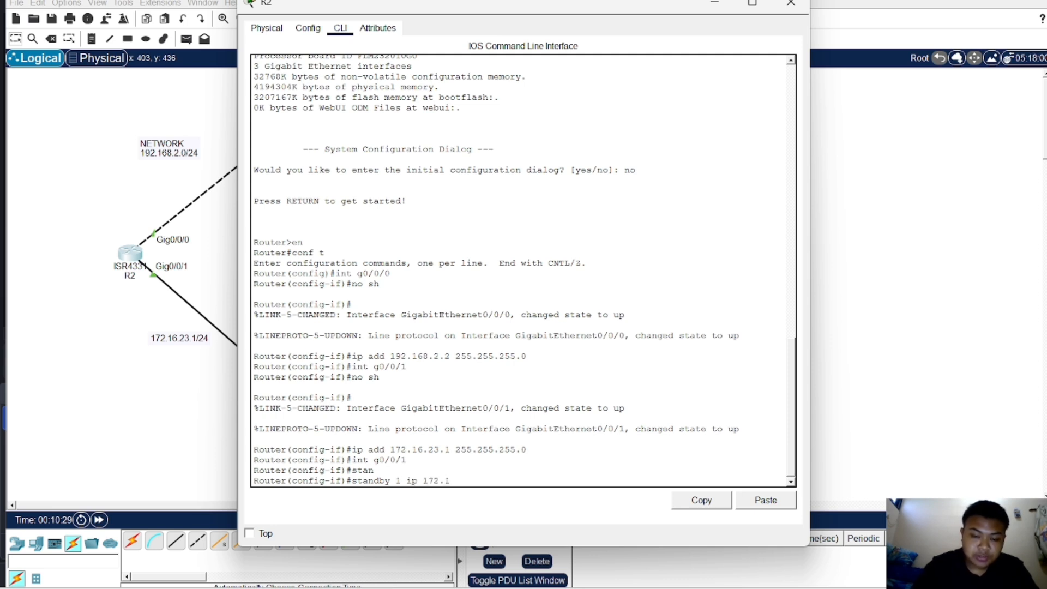
{"action": "type", "text": "16.23.254"}
{"action": "key", "text": "Return"}
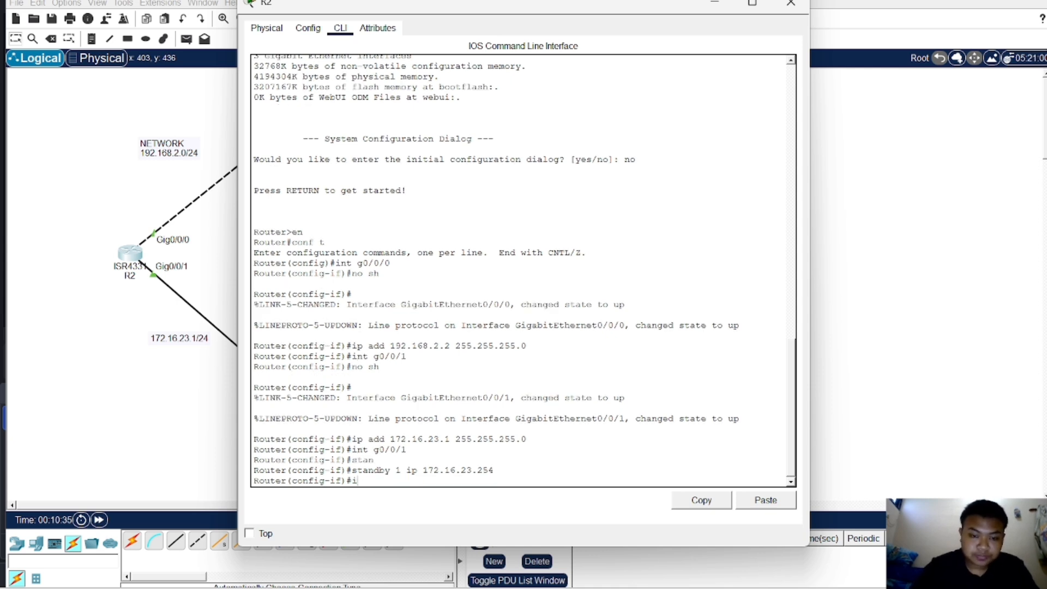
Set the standby group 1 priority to 150 on R2's interface g0/0/1.
{"action": "type", "text": "stan"}
{"action": "key", "text": "Tab"}
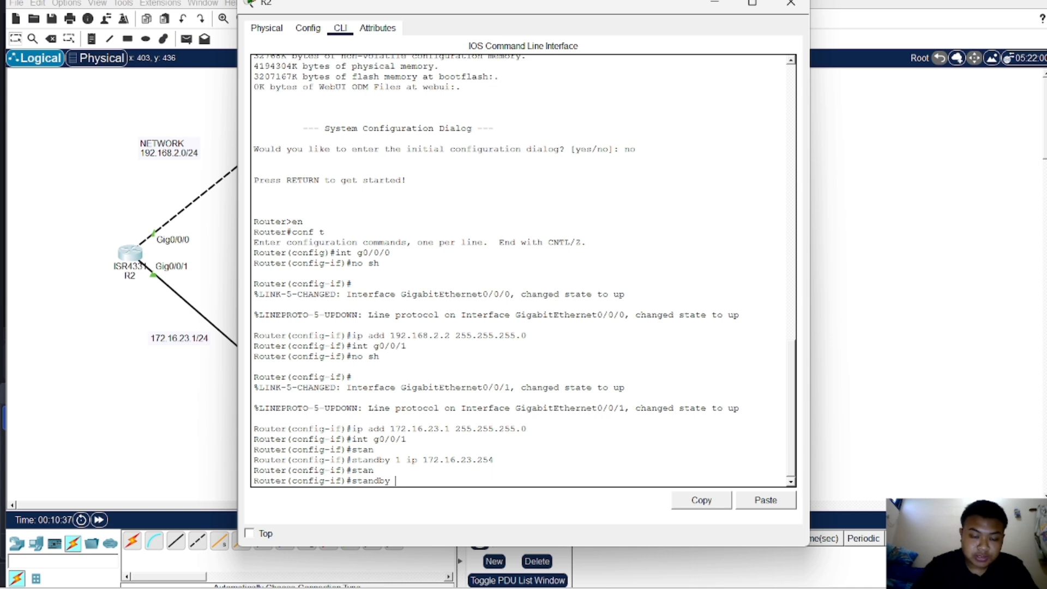
{"action": "type", "text": "1 prio"}
{"action": "key", "text": "Tab"}
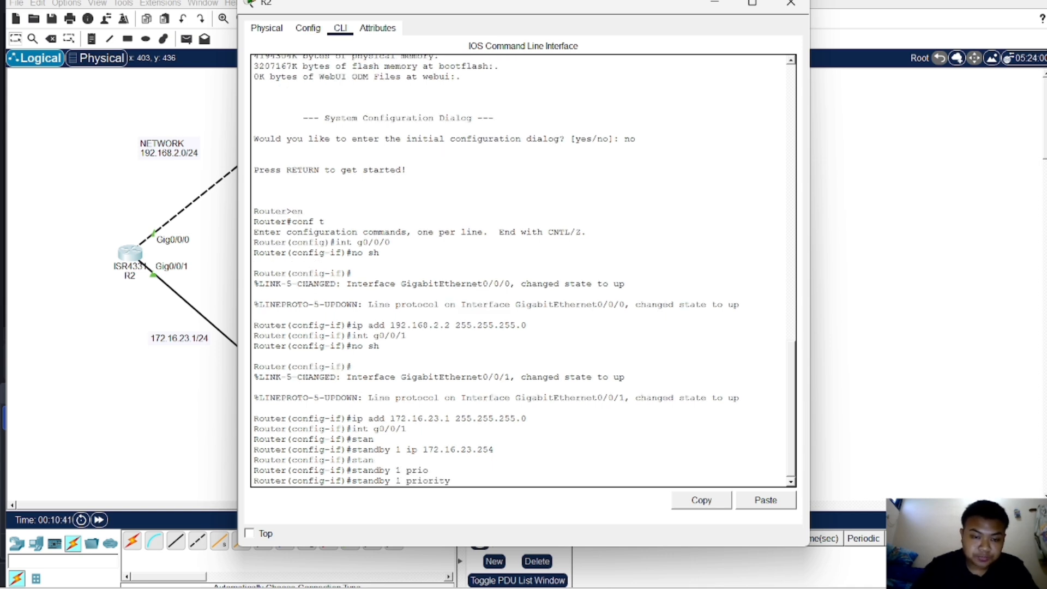
{"action": "type", "text": "150"}
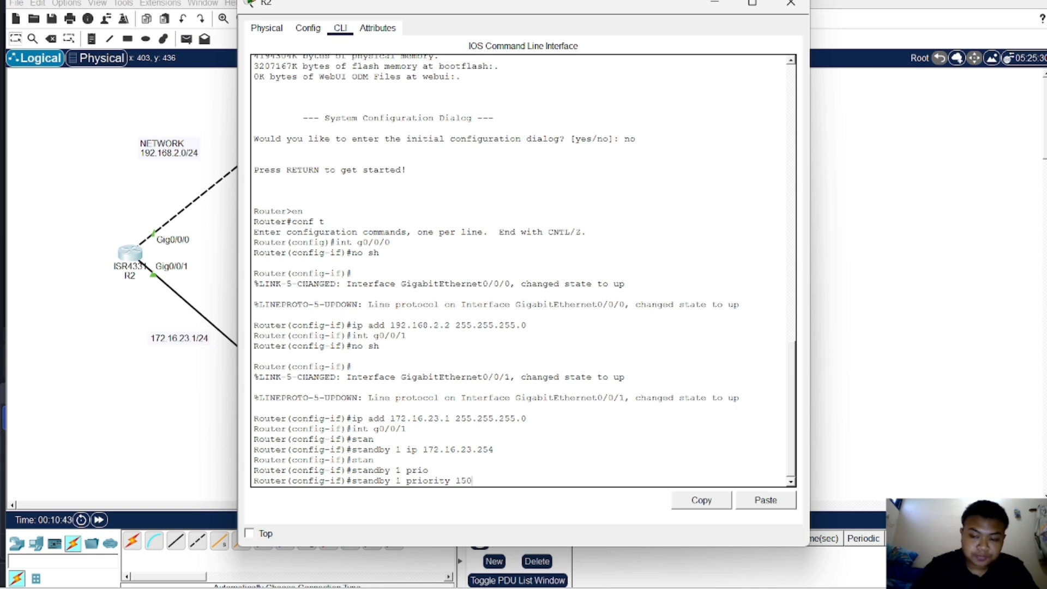
{"action": "key", "text": "Return"}
Enable preemption for standby group 1 on R2's interface g0/0/1 and exit to global configuration mode.
{"action": "type", "text": "stan"}
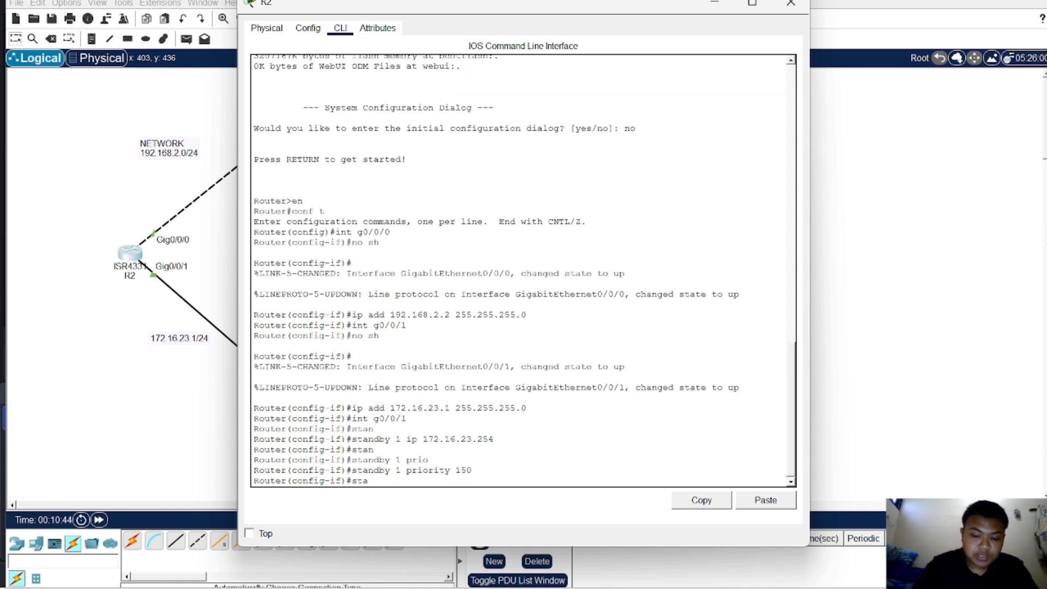
{"action": "key", "text": "Tab"}
{"action": "type", "text": "1 "}
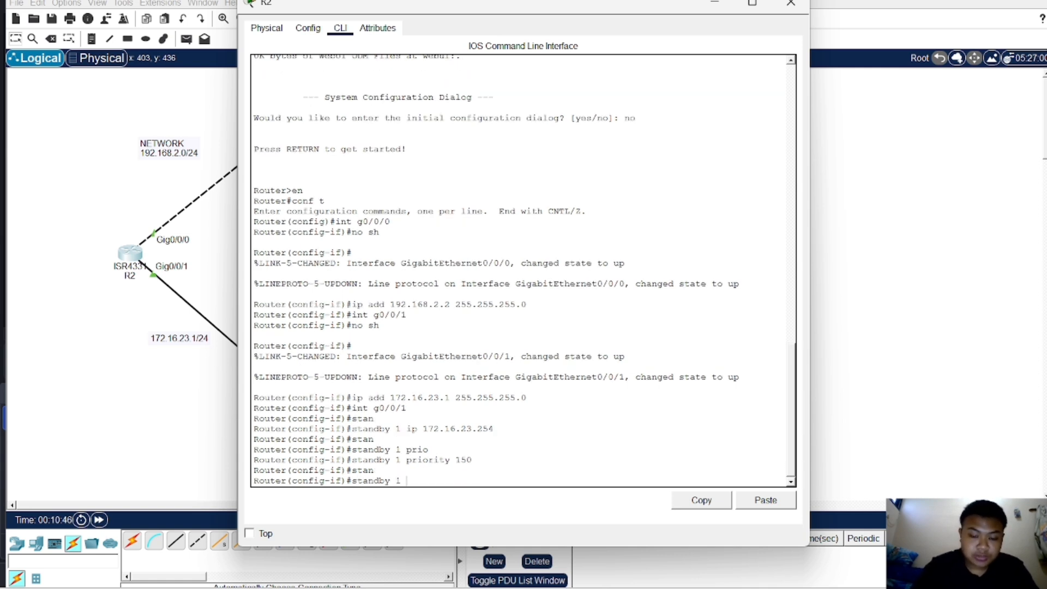
{"action": "type", "text": "pree"}
{"action": "key", "text": "Tab"}
{"action": "key", "text": "Return"}
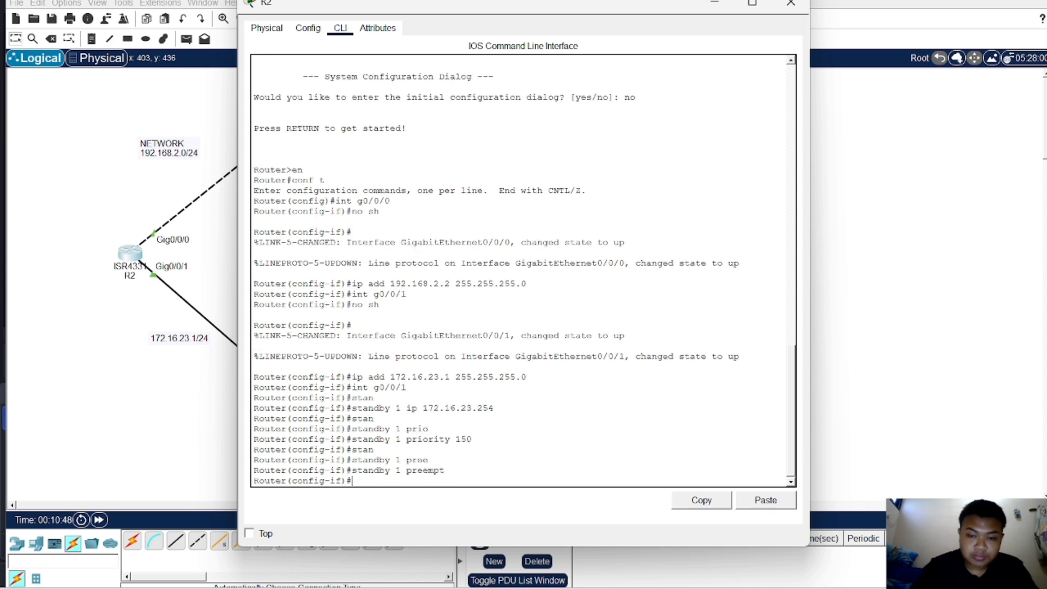
{"action": "type", "text": "ex"}
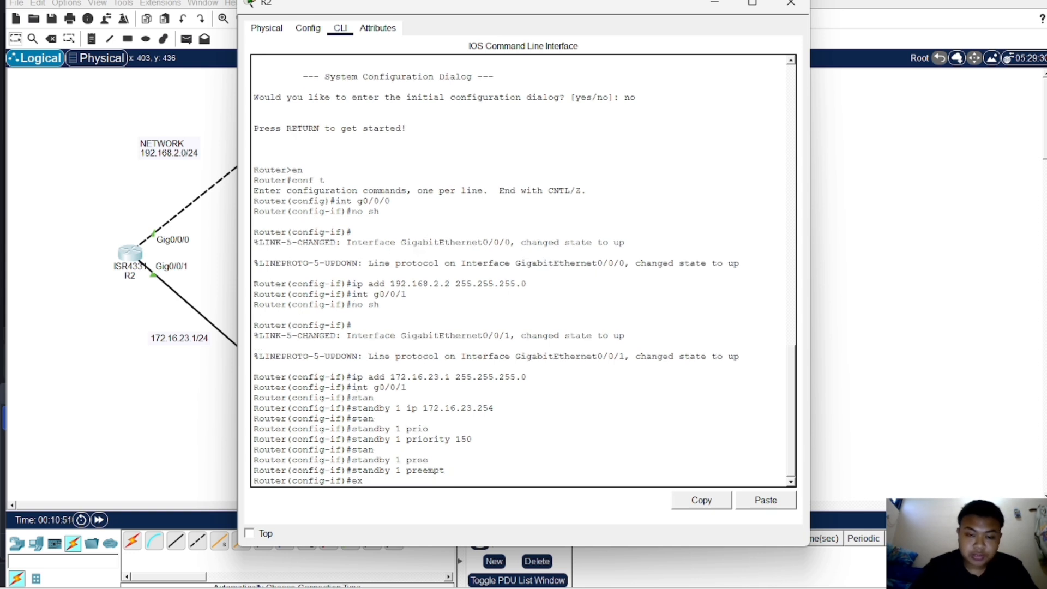
{"action": "key", "text": "Return"}
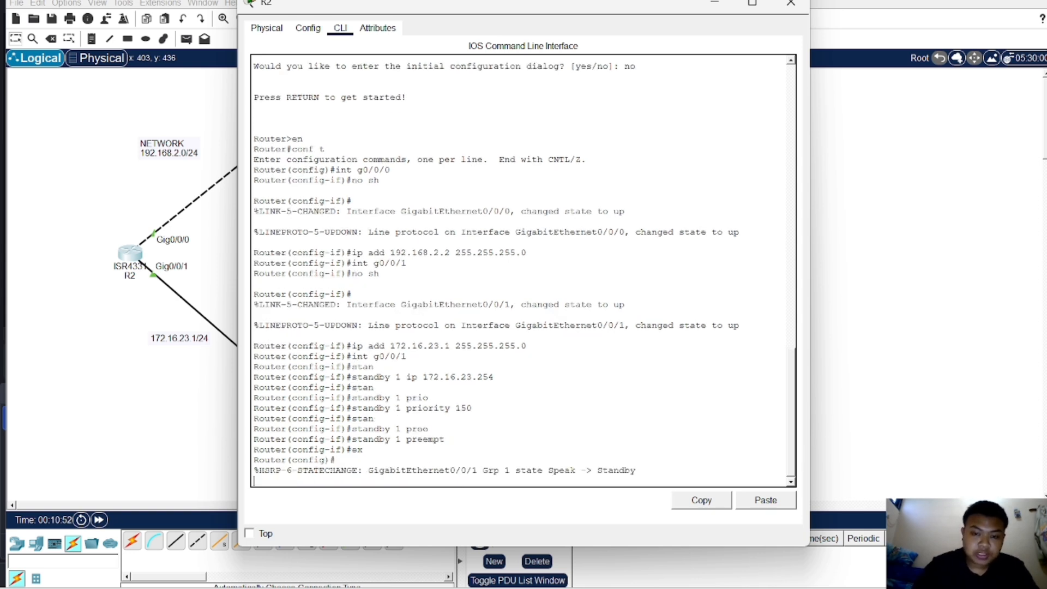
{"action": "key", "text": "Return"}
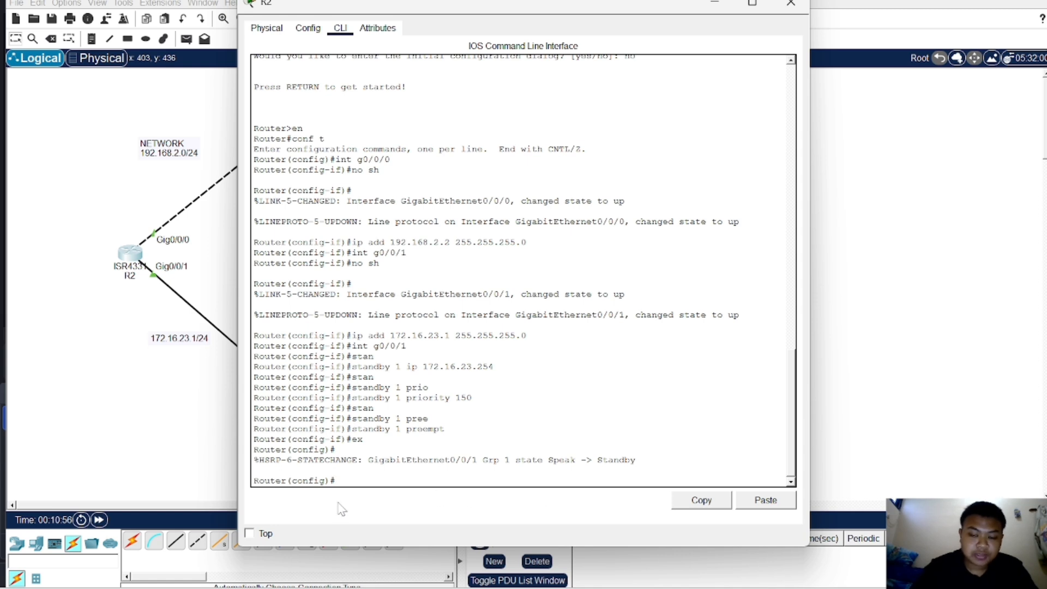
Display R2's full standby details from configuration mode with do sh standby.
{"action": "type", "text": "do sh sta"}
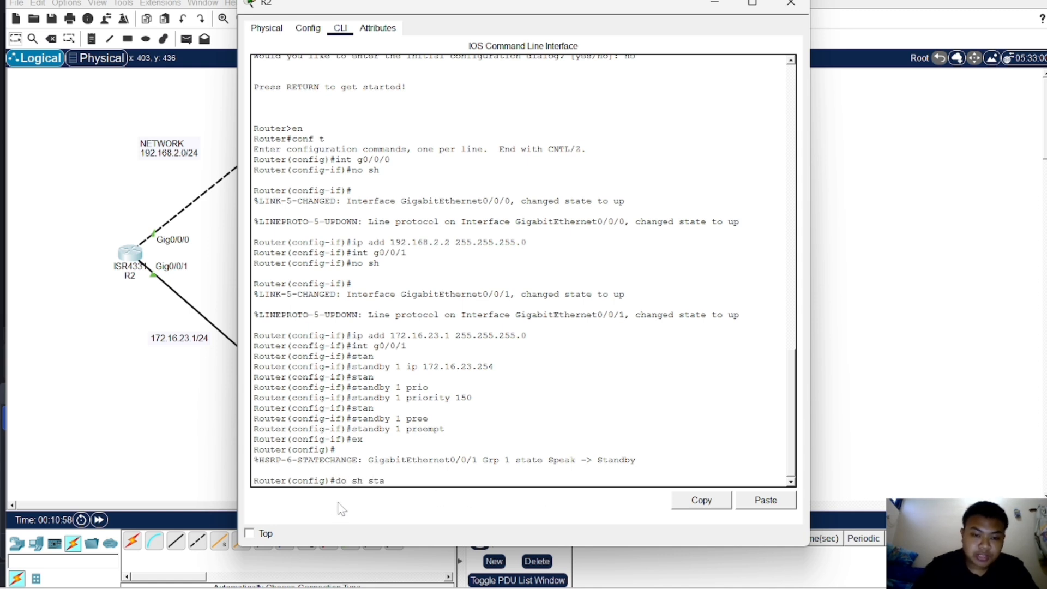
{"action": "type", "text": "ndby"}
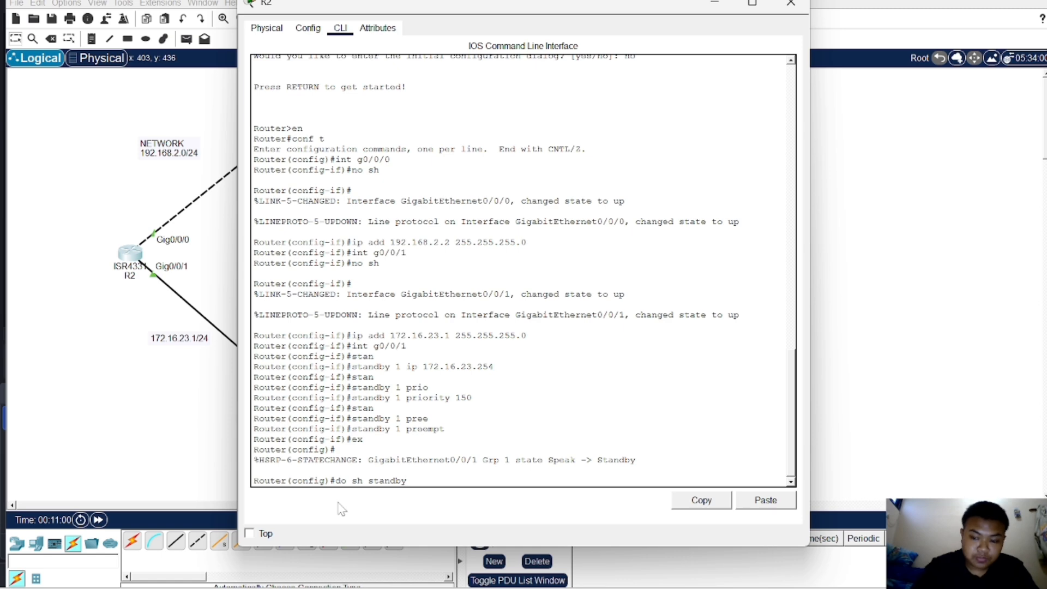
{"action": "key", "text": "Return"}
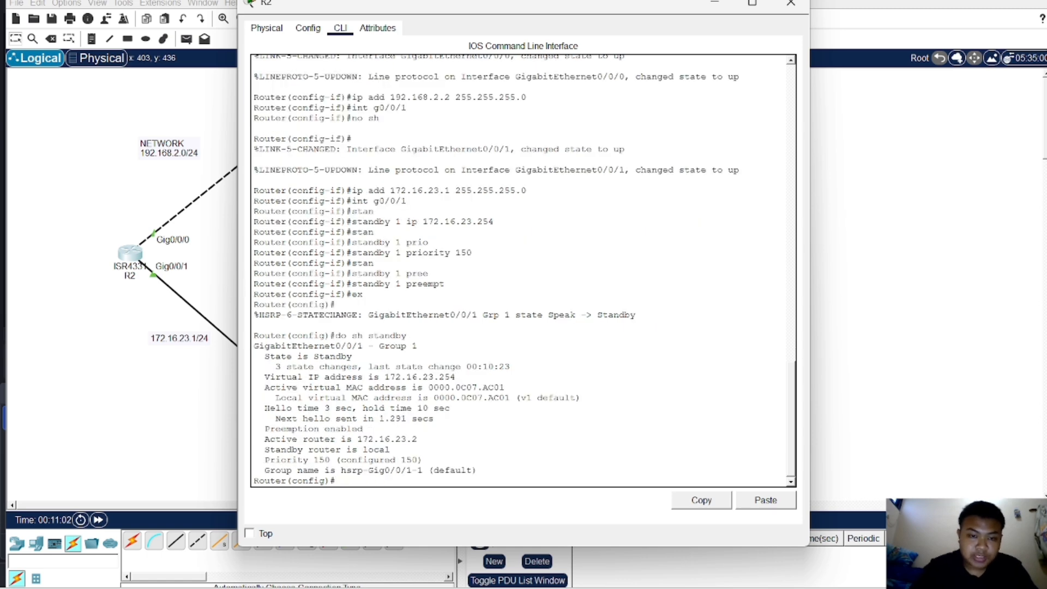
Switch to R1's command line and display its full standby details with do sh standby.
{"action": "left_click", "coordinate": [72, 443]}
{"action": "left_click", "coordinate": [409, 263]}
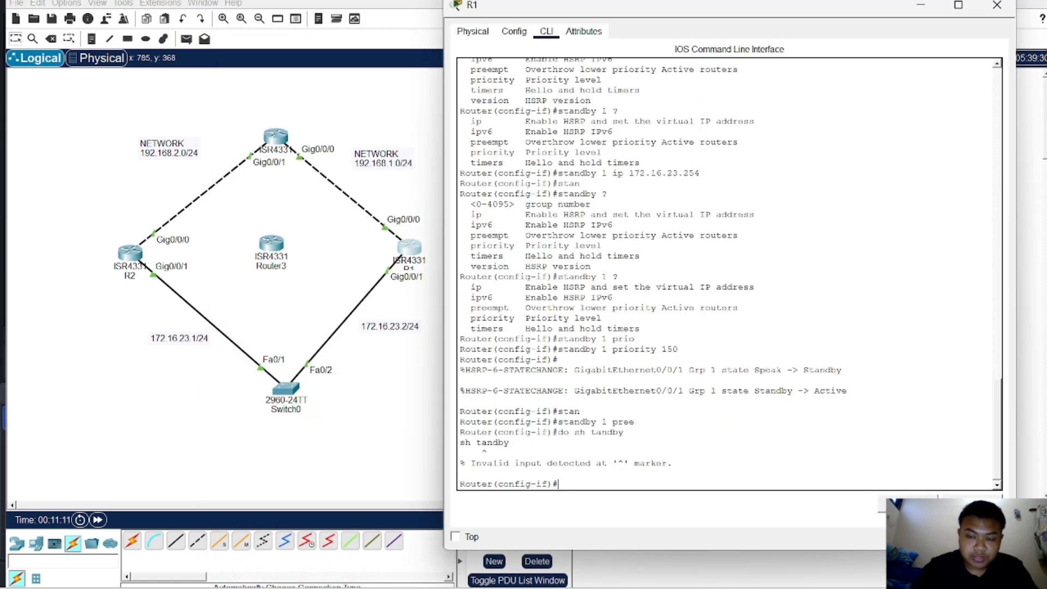
{"action": "type", "text": "do sh"}
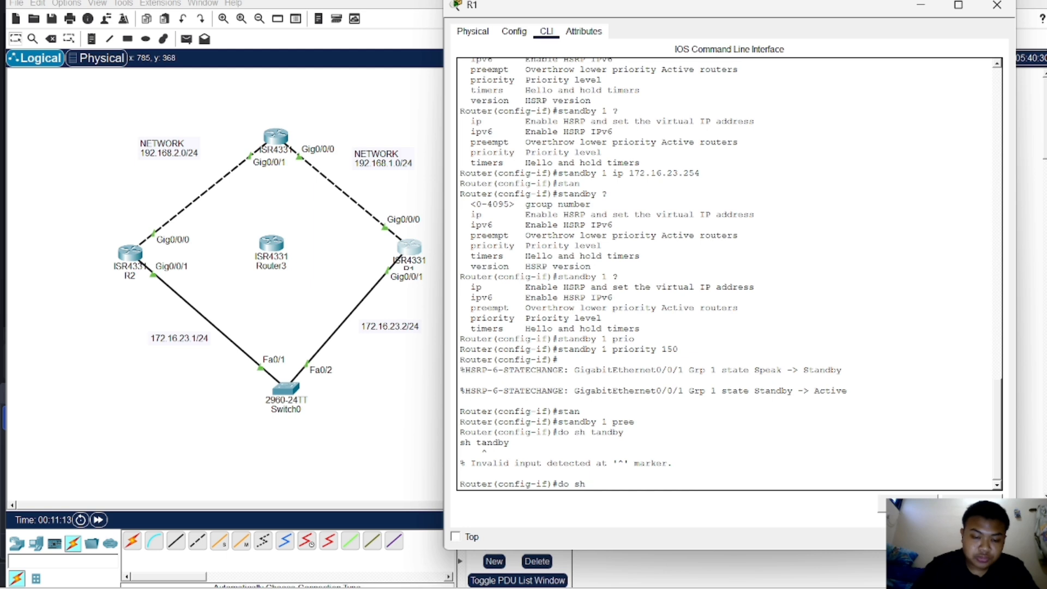
{"action": "type", "text": " standby"}
{"action": "key", "text": "Return"}
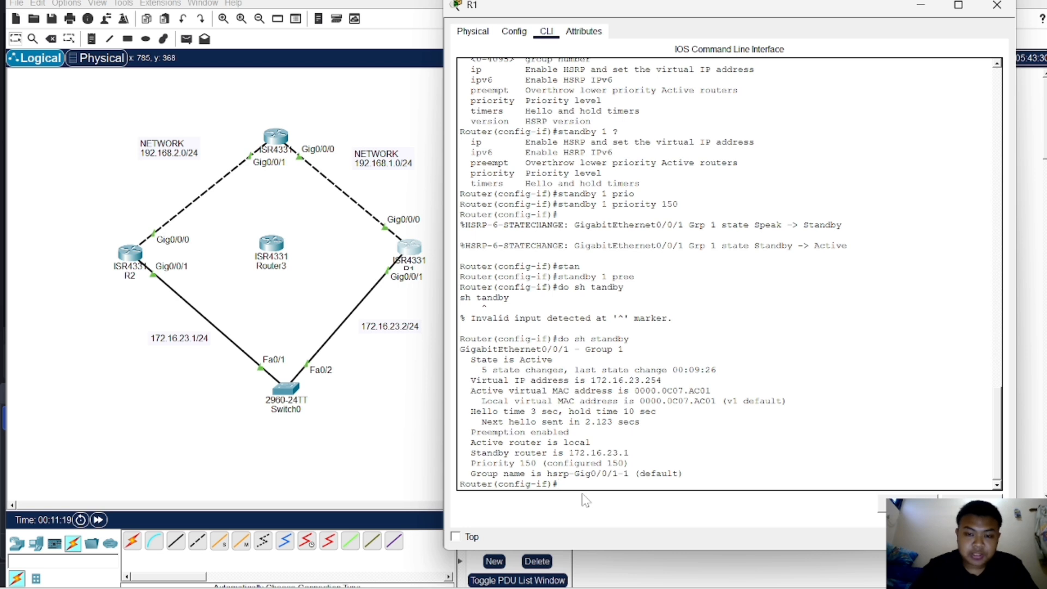
Show the brief standby summary on R1 and highlight the g0/0/1 row from its state to its virtual IP.
{"action": "type", "text": "do"}
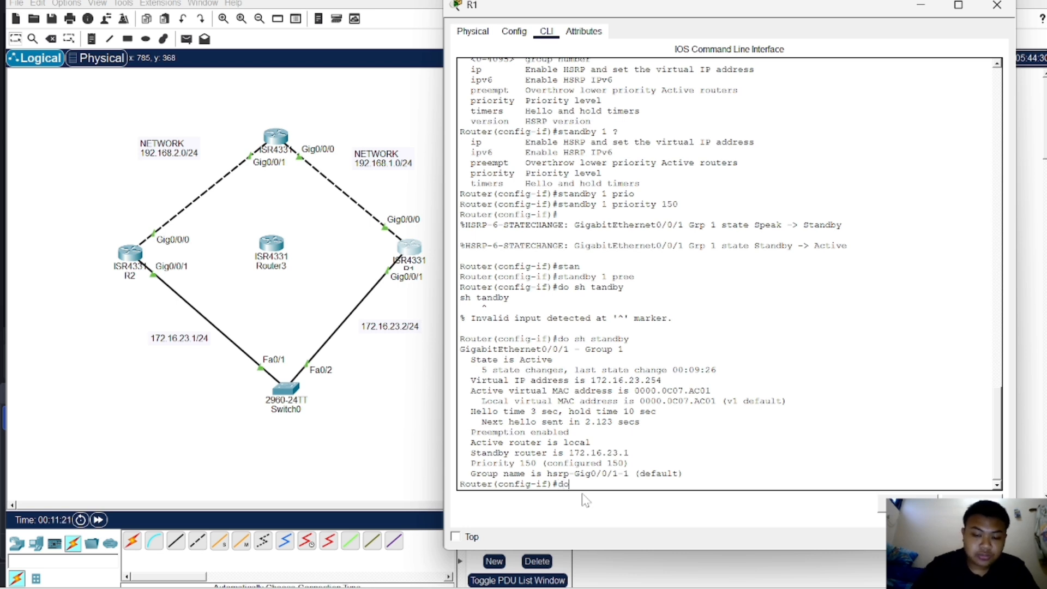
{"action": "type", "text": " sh sta"}
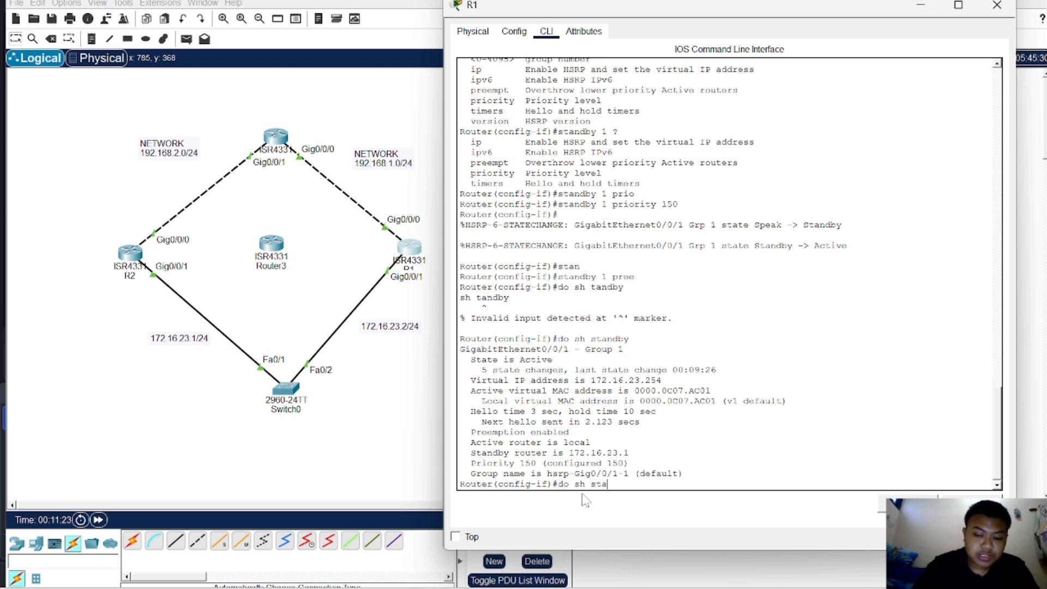
{"action": "type", "text": "ndby brief"}
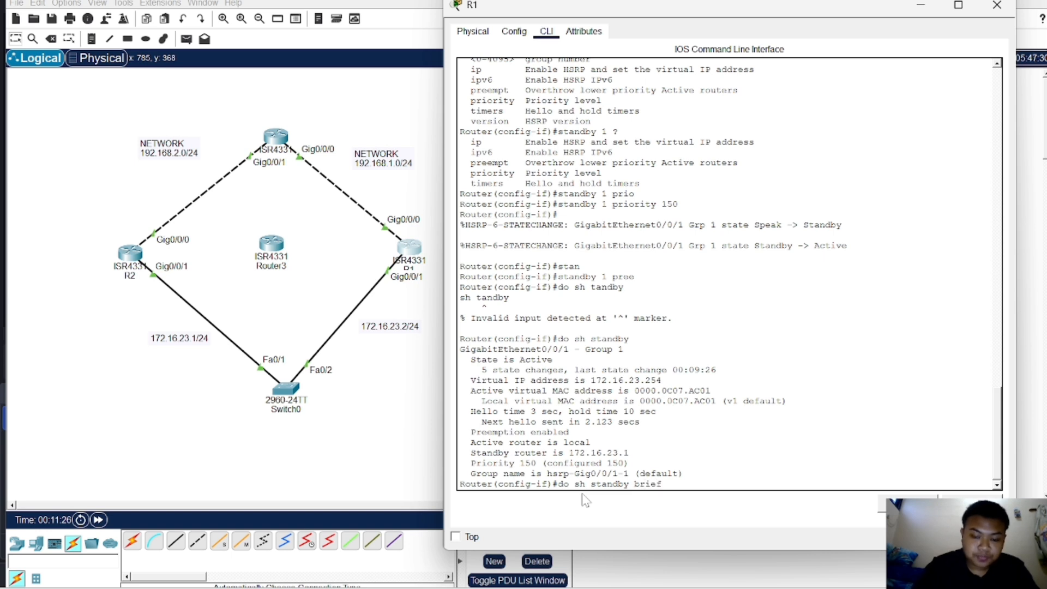
{"action": "key", "text": "Return"}
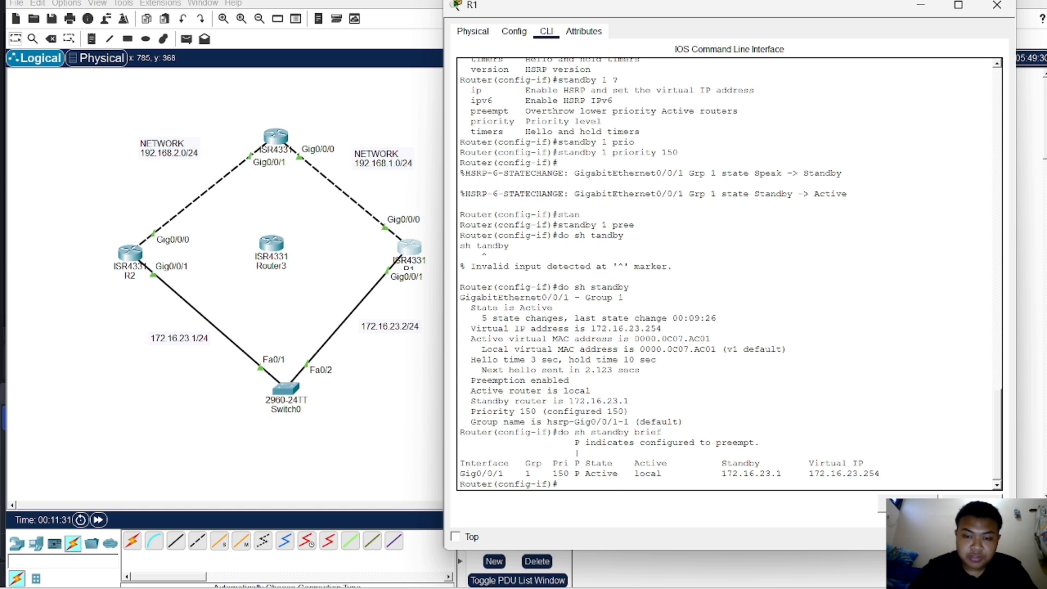
{"action": "left_click_drag", "start_coordinate": [580, 474], "coordinate": [891, 472]}
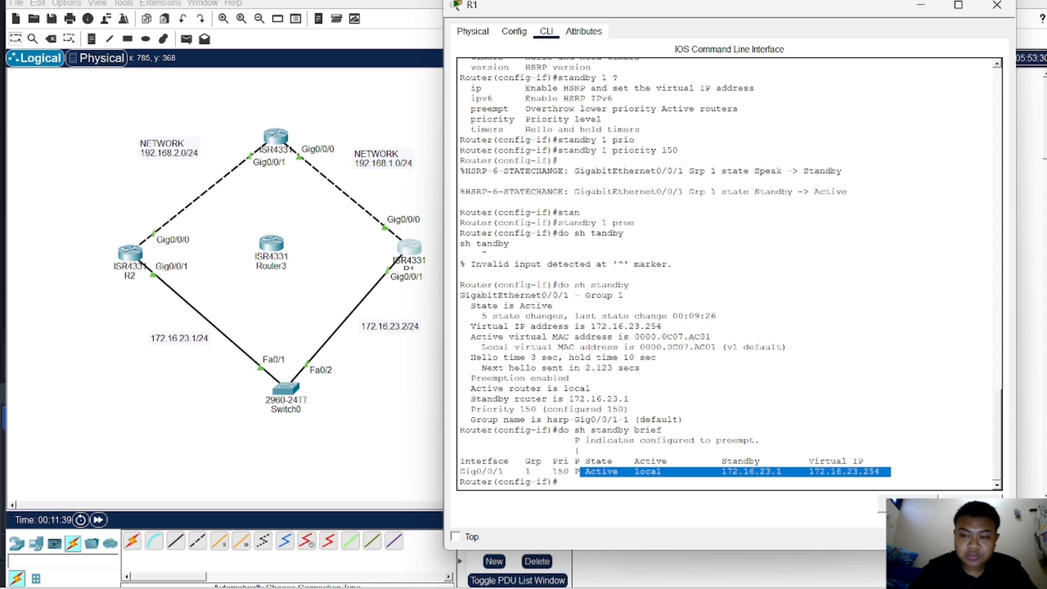
Show the brief standby summary on R2 with do sh standby brief, then return to the topology workspace.
{"action": "left_click", "coordinate": [356, 386]}
{"action": "left_click", "coordinate": [129, 256]}
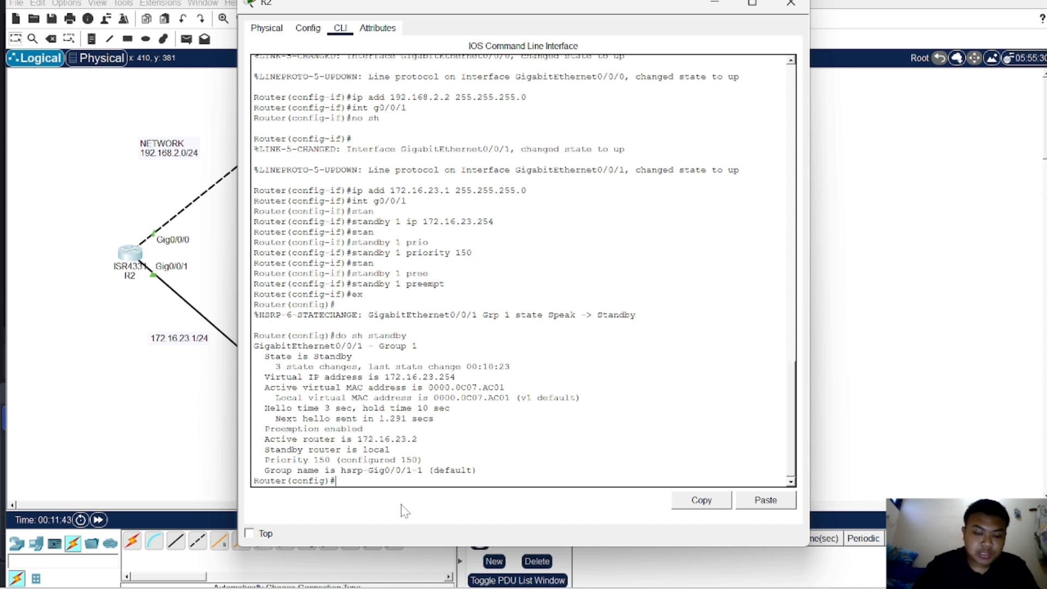
{"action": "type", "text": "do sh stamn"}
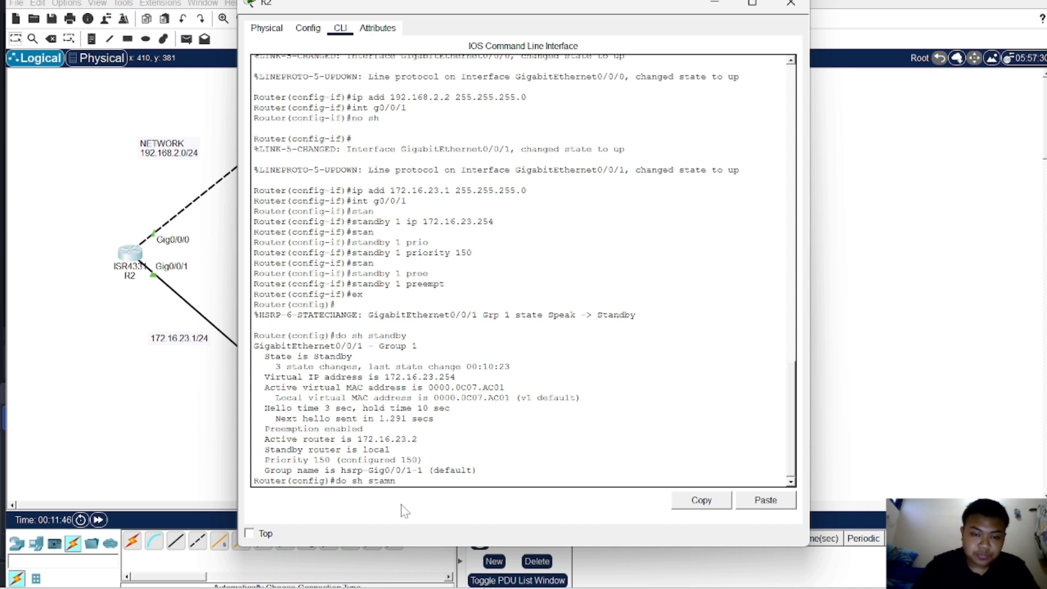
{"action": "key", "text": "BackSpace"}
{"action": "key", "text": "BackSpace"}
{"action": "type", "text": "nd"}
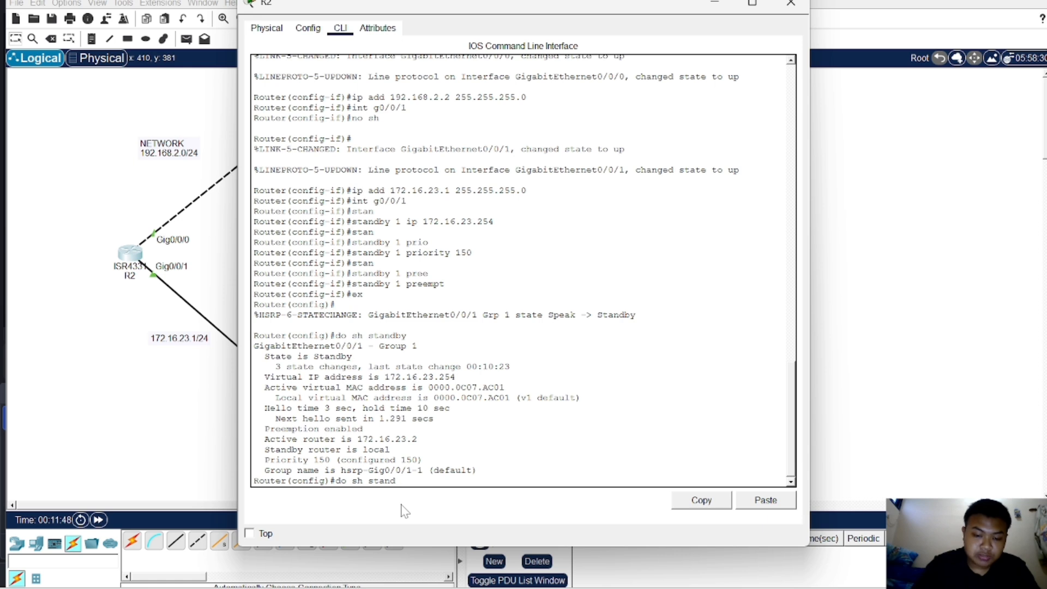
{"action": "type", "text": "by"}
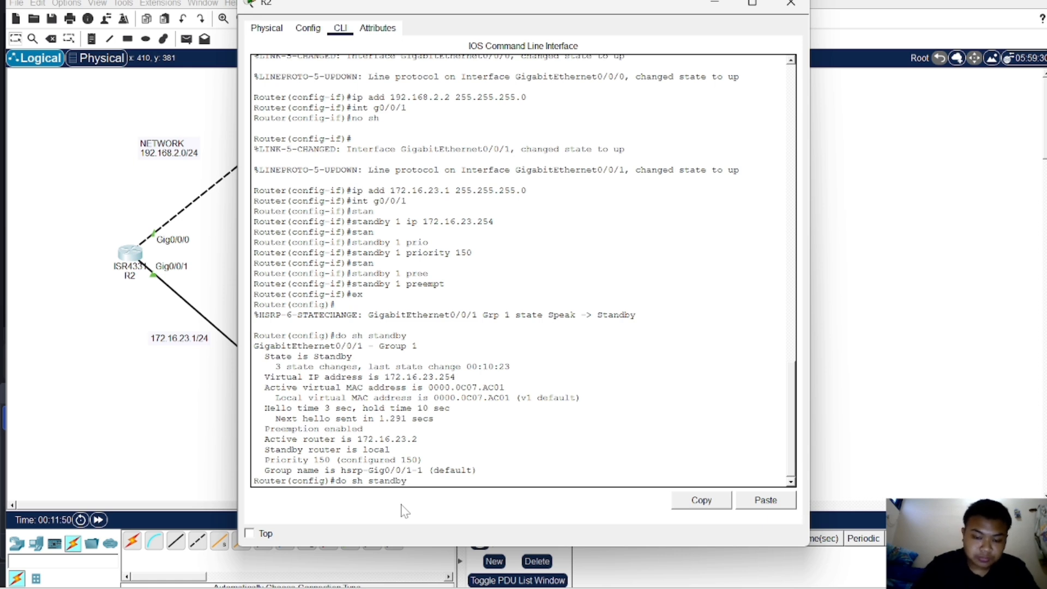
{"action": "type", "text": " brief"}
{"action": "key", "text": "Return"}
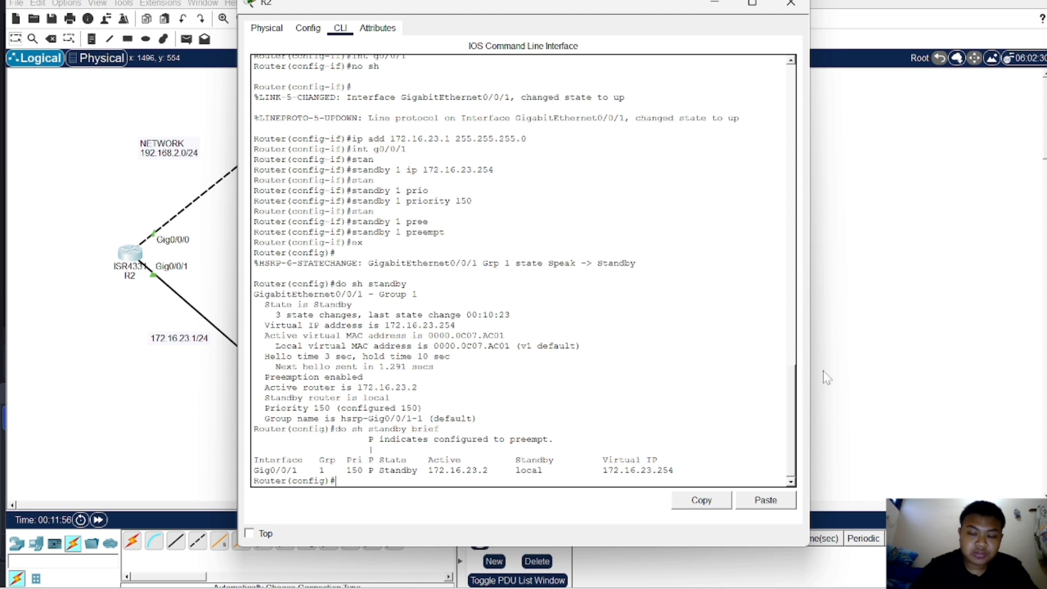
{"action": "left_click", "coordinate": [884, 338]}
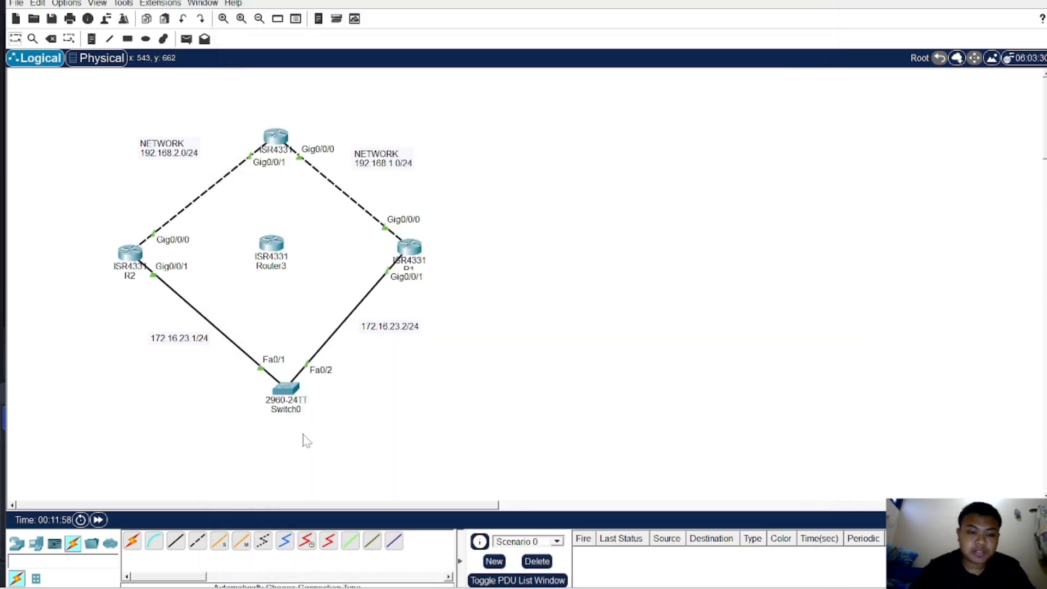
Place a PC below Switch0 and connect the switch to it with an automatically chosen cable.
{"action": "left_click", "coordinate": [36, 542]}
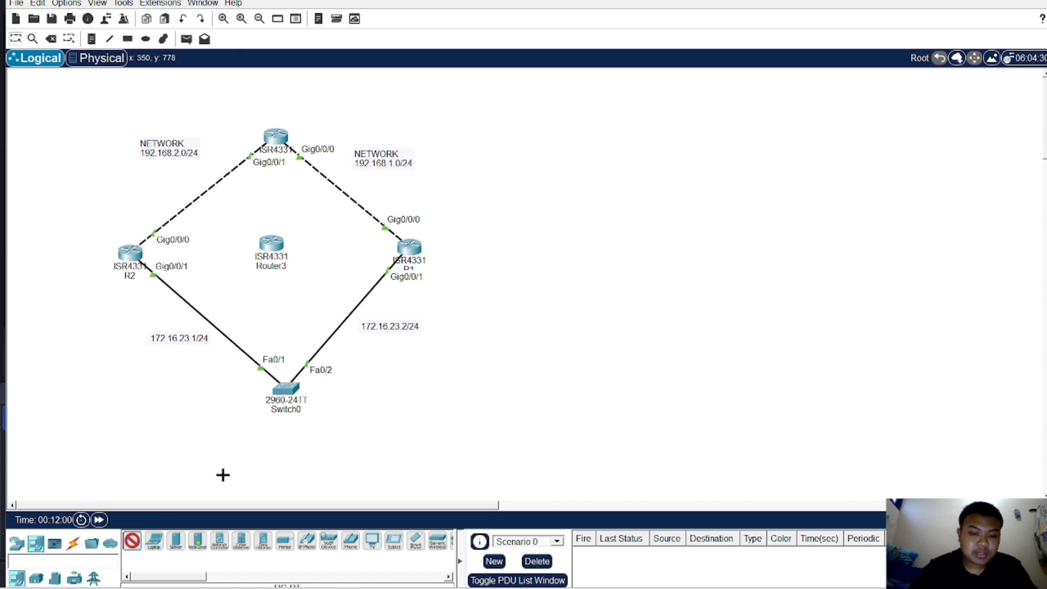
{"action": "scroll", "coordinate": [283, 425], "scroll_direction": "down", "scroll_amount": 3}
{"action": "left_click", "coordinate": [278, 369]}
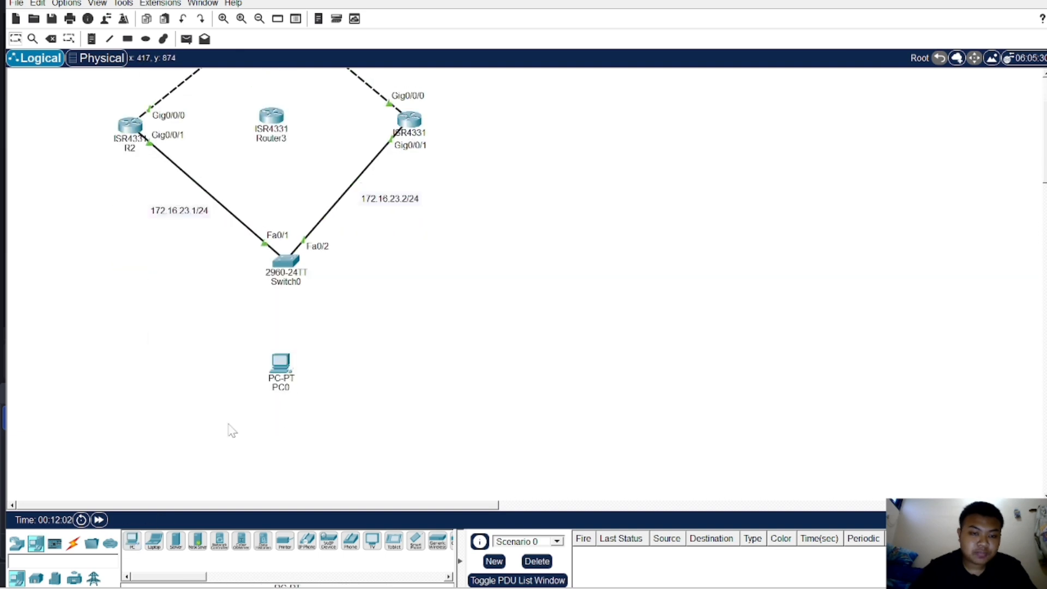
{"action": "left_click", "coordinate": [80, 542]}
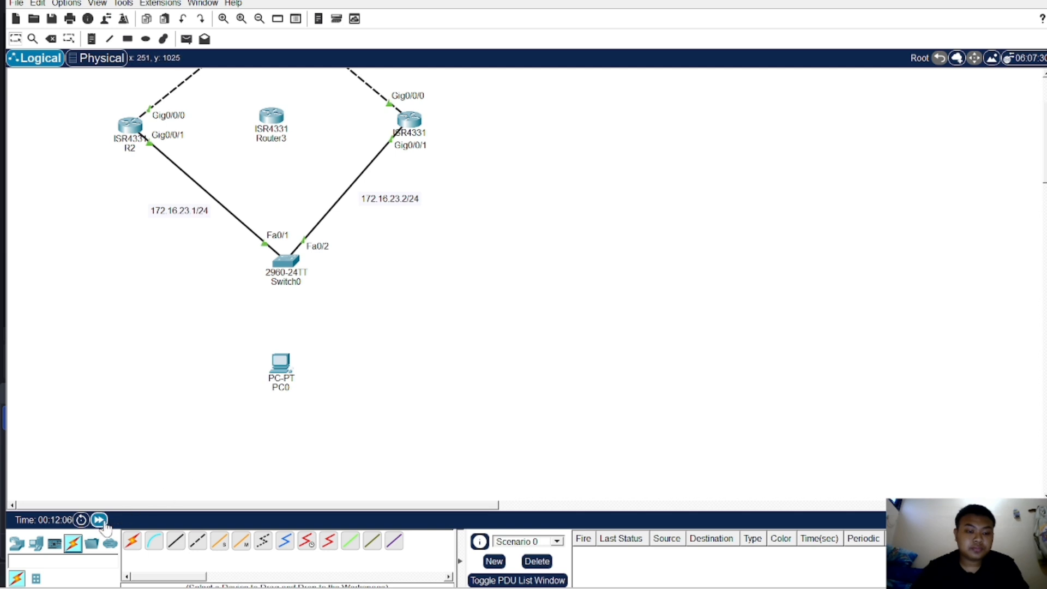
{"action": "left_click", "coordinate": [131, 541]}
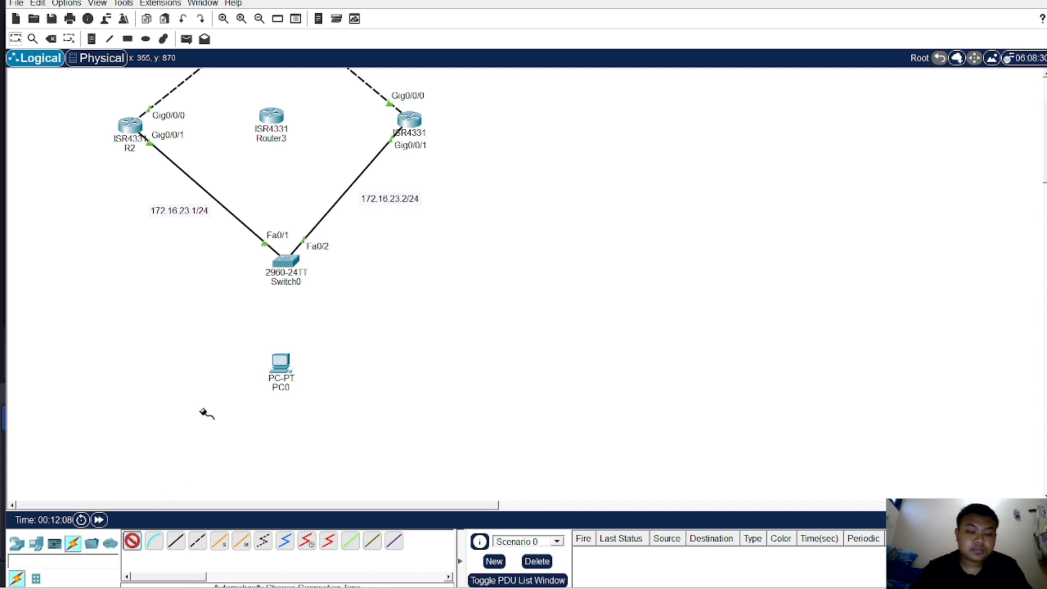
{"action": "left_click", "coordinate": [278, 267]}
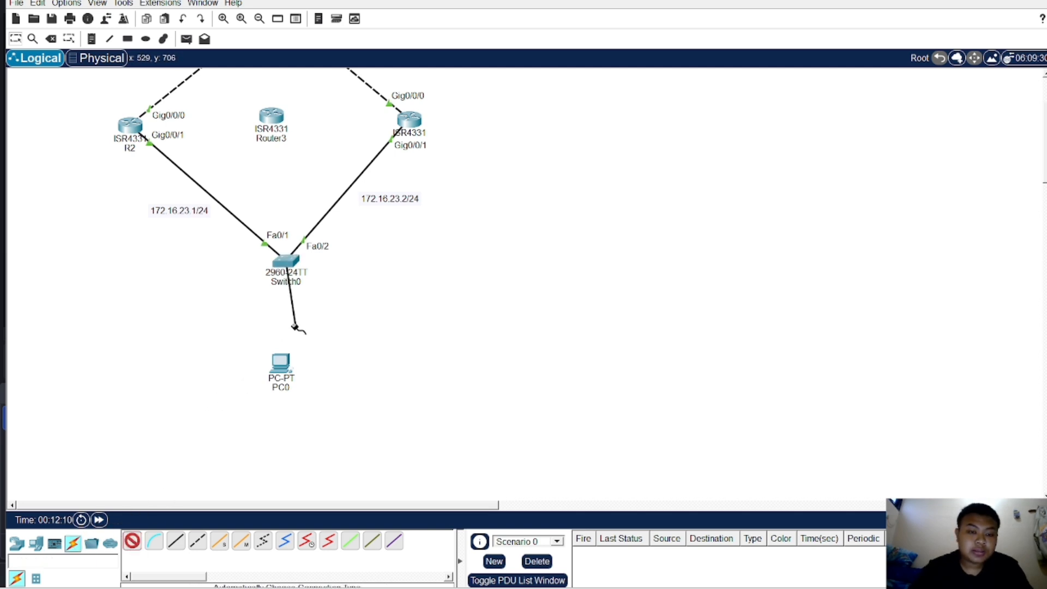
{"action": "left_click", "coordinate": [279, 368]}
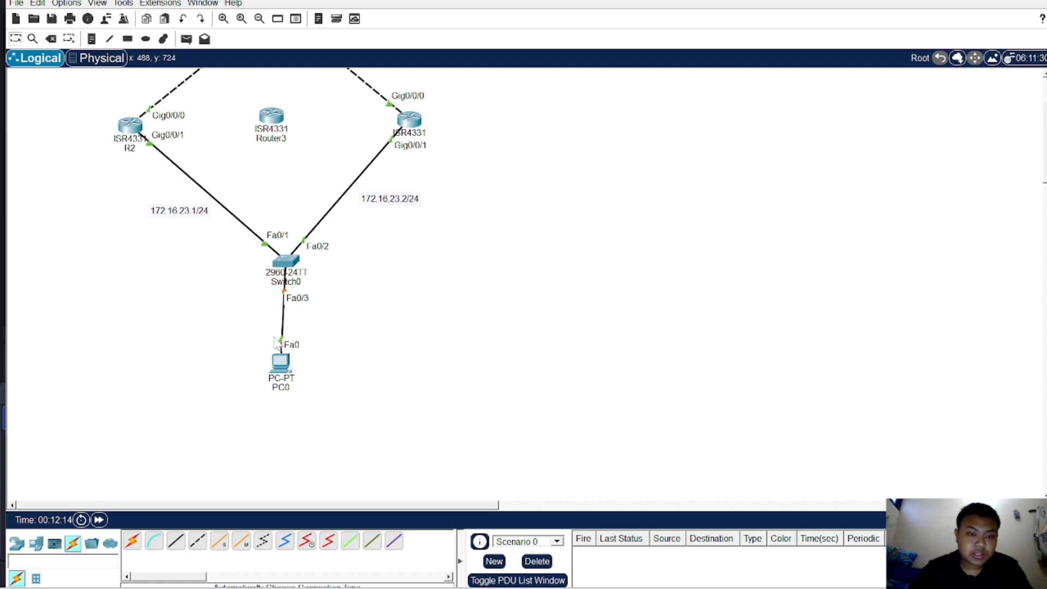
Open PC0's IP configuration and set its static IPv4 address to 172.16.23.50 with subnet mask 255.255.255.0.
{"action": "left_click", "coordinate": [280, 362]}
{"action": "left_click", "coordinate": [307, 28]}
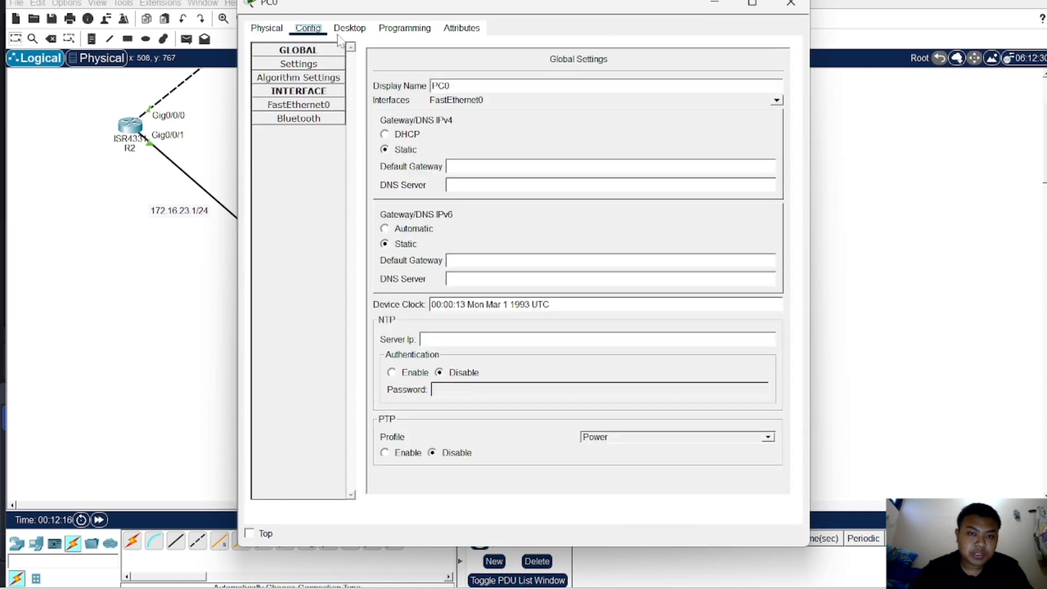
{"action": "left_click", "coordinate": [349, 28]}
{"action": "left_click", "coordinate": [330, 80]}
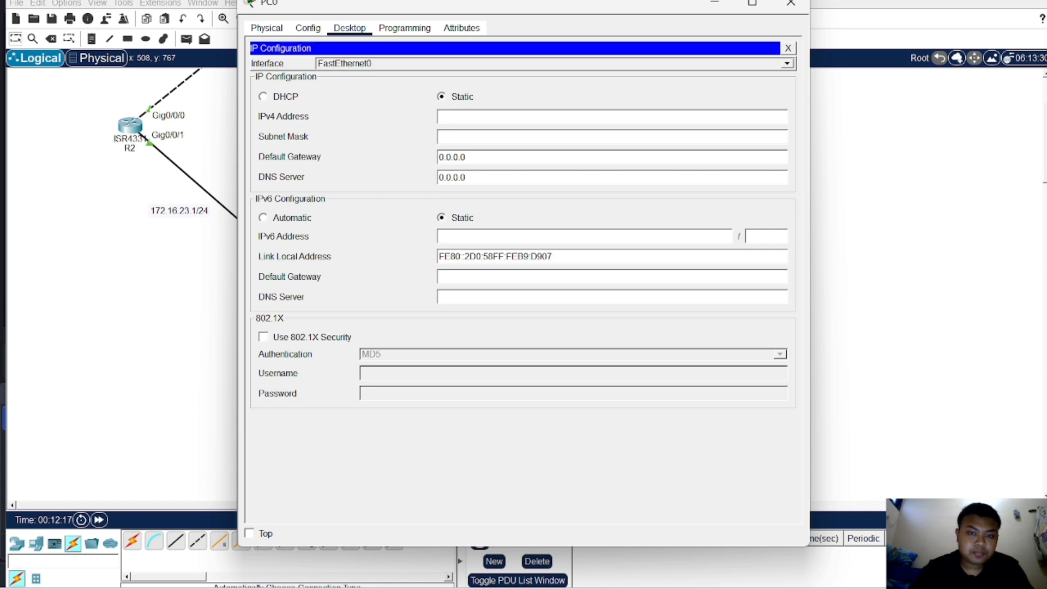
{"action": "type", "text": "172"}
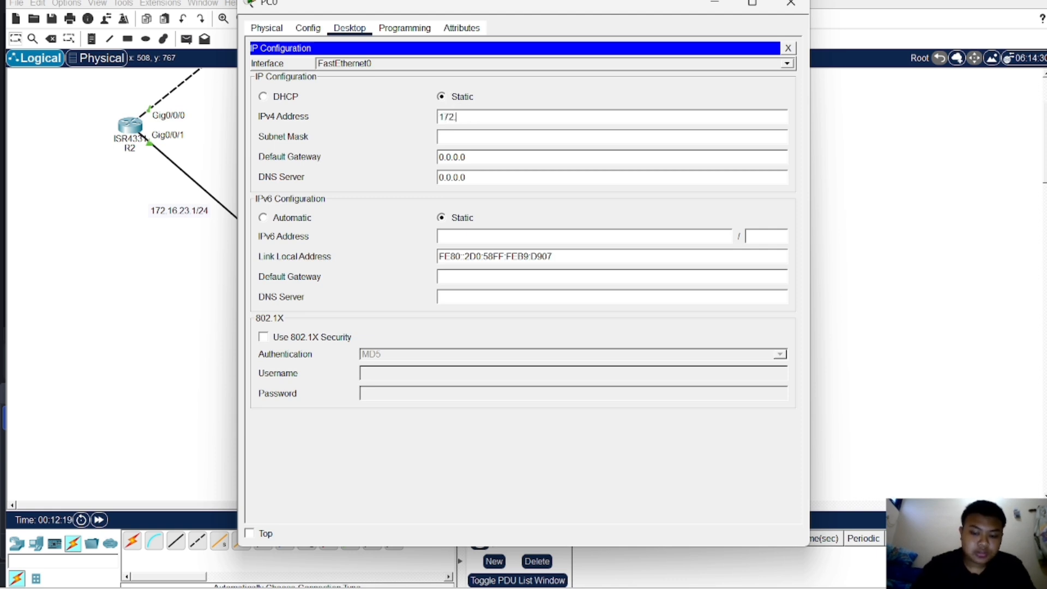
{"action": "type", "text": ".16.2"}
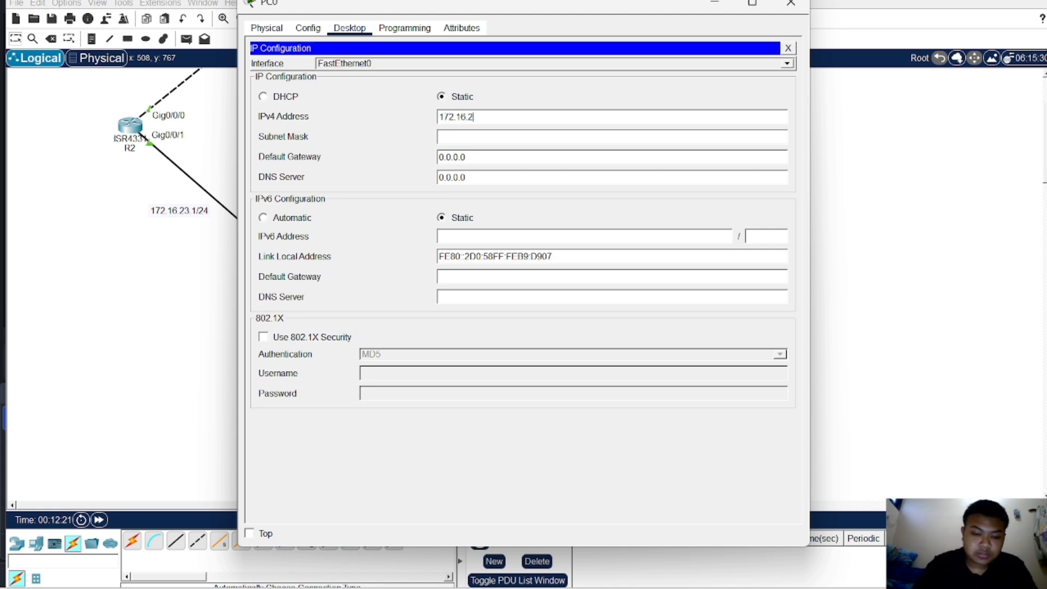
{"action": "type", "text": "3.5"}
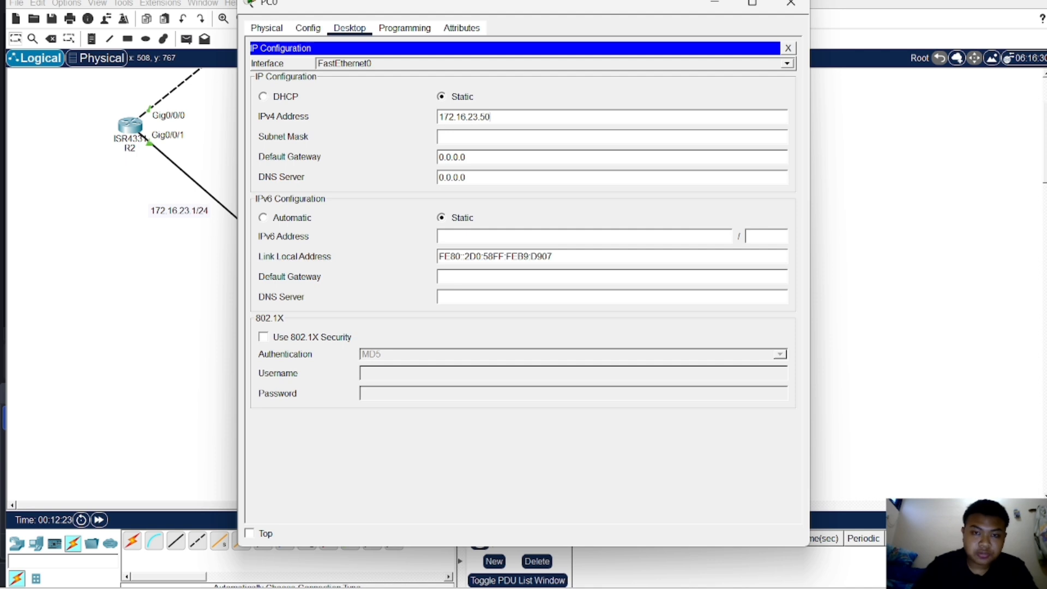
{"action": "type", "text": "0"}
{"action": "key", "text": "Tab"}
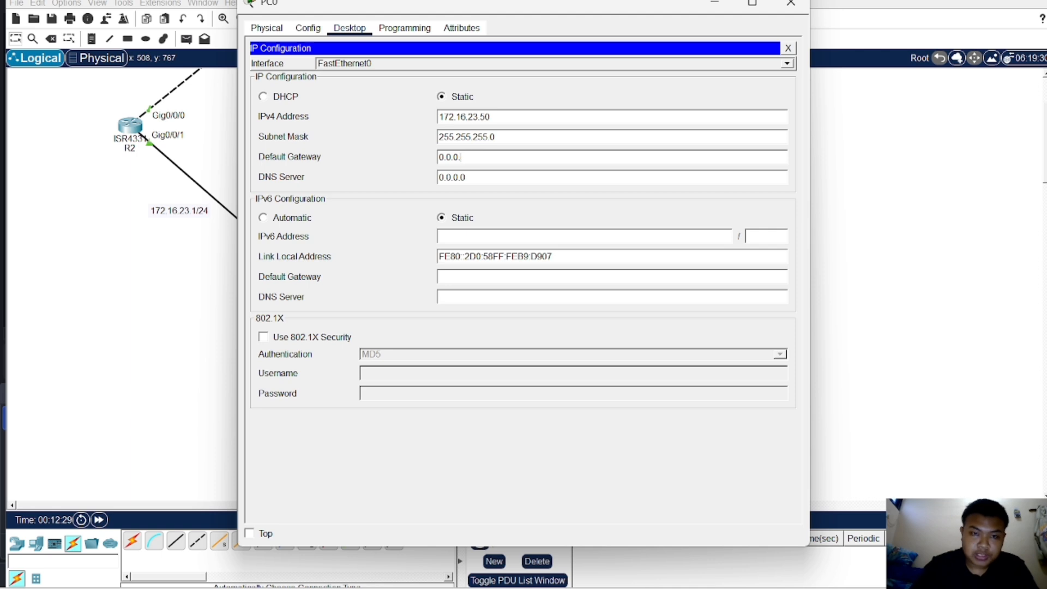
Set PC0's IPv4 default gateway to 172.16.23.254 and close the IP configuration.
{"action": "key", "text": "BackSpace"}
{"action": "key", "text": "BackSpace"}
{"action": "key", "text": "BackSpace"}
{"action": "key", "text": "BackSpace"}
{"action": "key", "text": "BackSpace"}
{"action": "key", "text": "BackSpace"}
{"action": "type", "text": "172"}
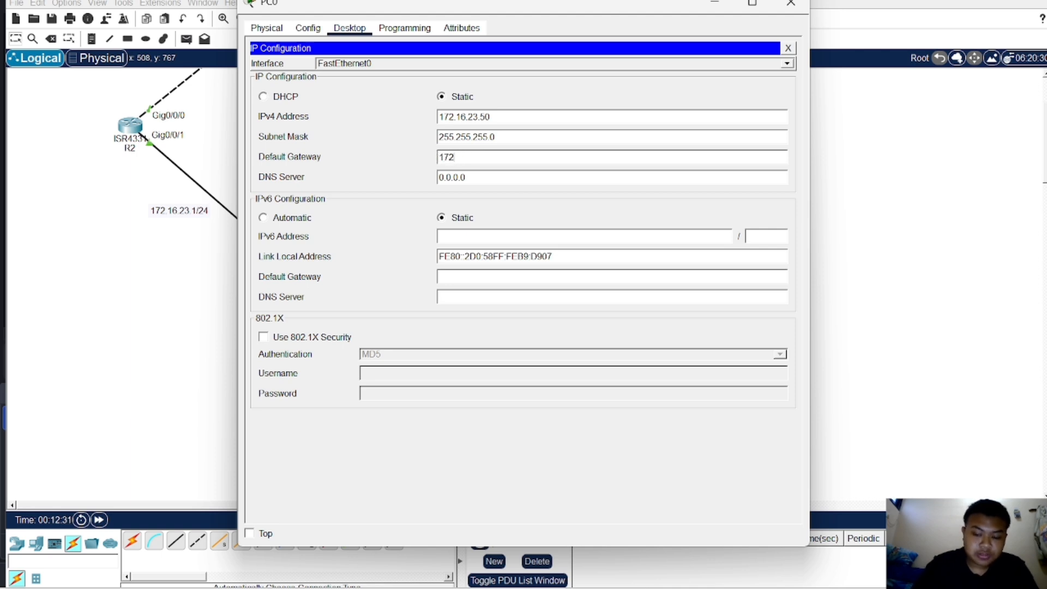
{"action": "type", "text": ".16"}
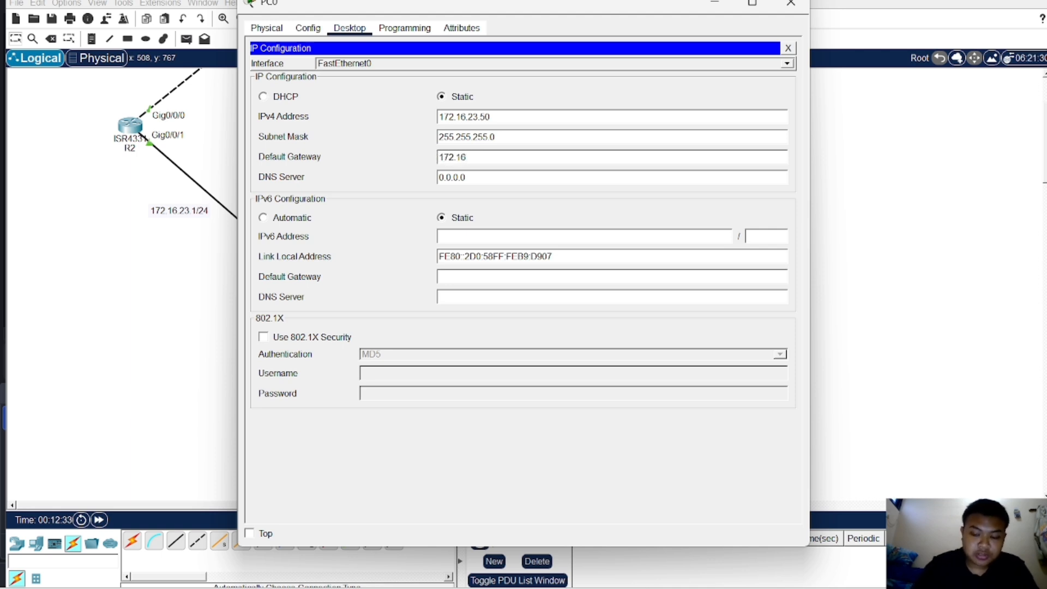
{"action": "type", "text": ".23.254"}
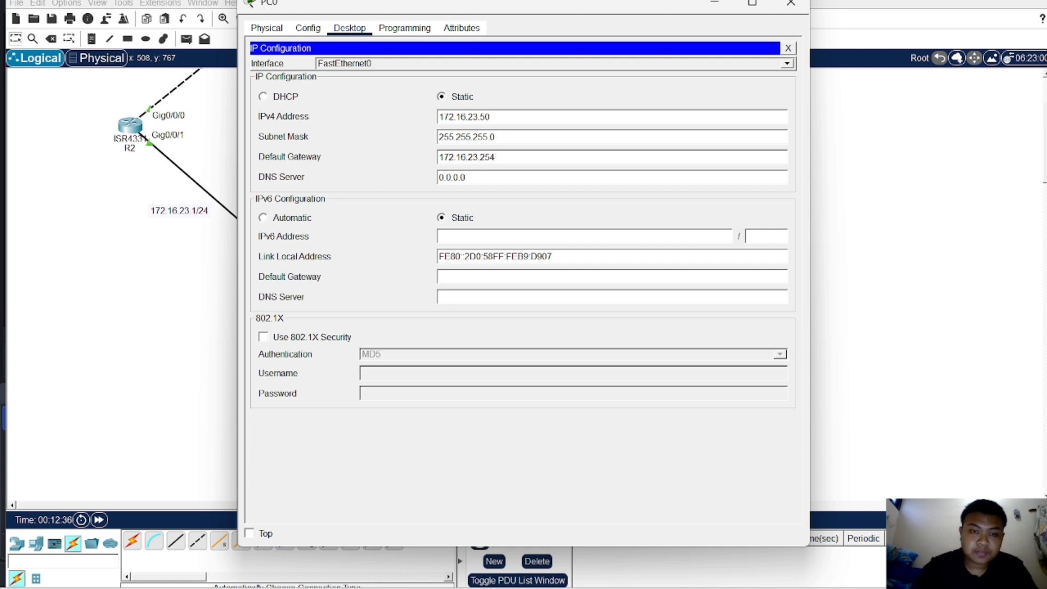
{"action": "left_click", "coordinate": [788, 48]}
Open PC0's command prompt and ping 192.168.1.1.
{"action": "left_click", "coordinate": [628, 66]}
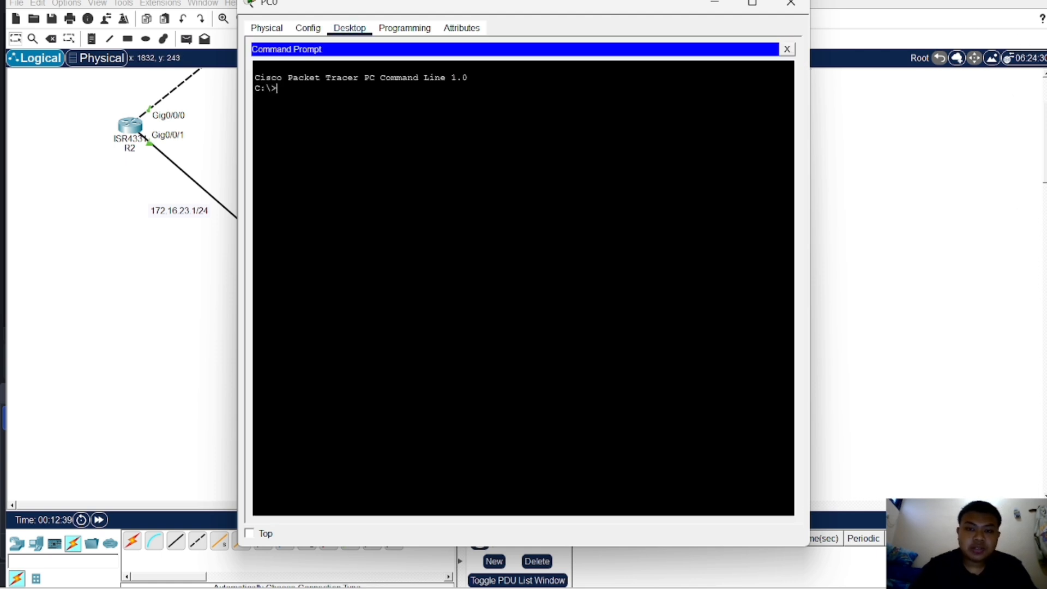
{"action": "type", "text": "ping"}
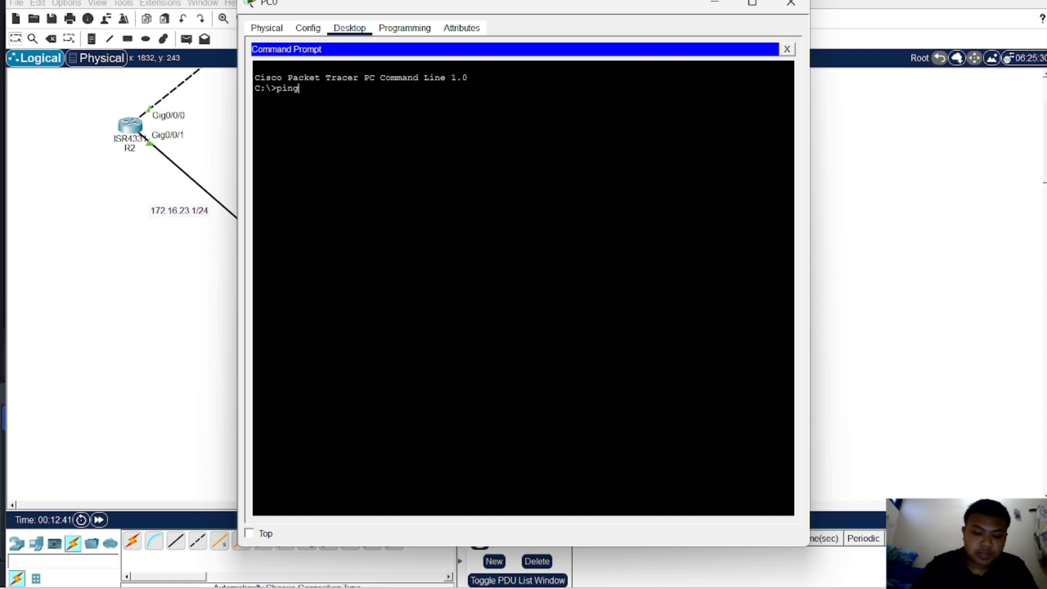
{"action": "type", "text": " 192.16"}
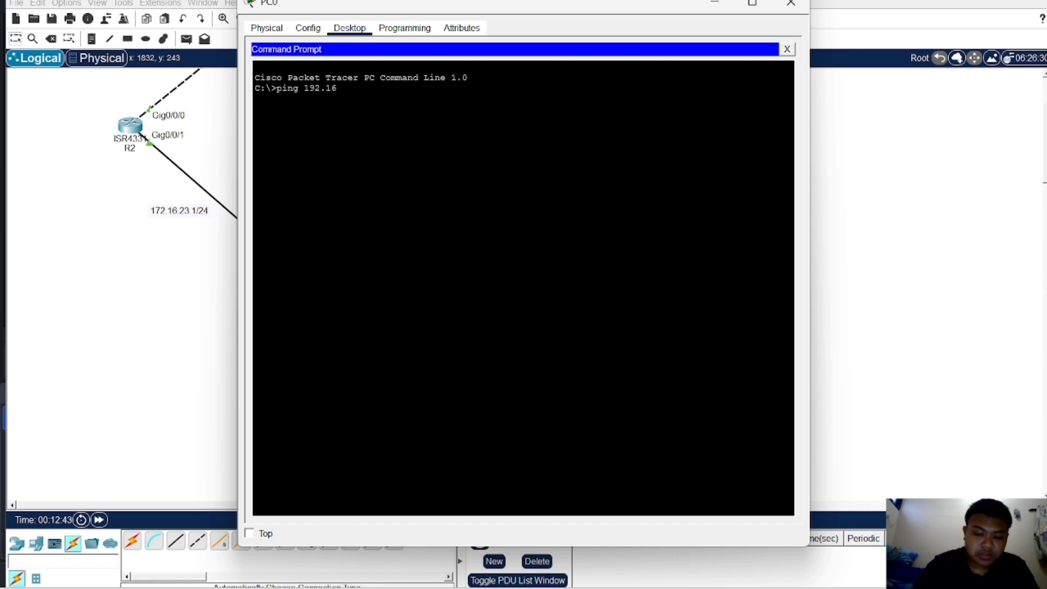
{"action": "type", "text": "8.1.1"}
{"action": "key", "text": "Return"}
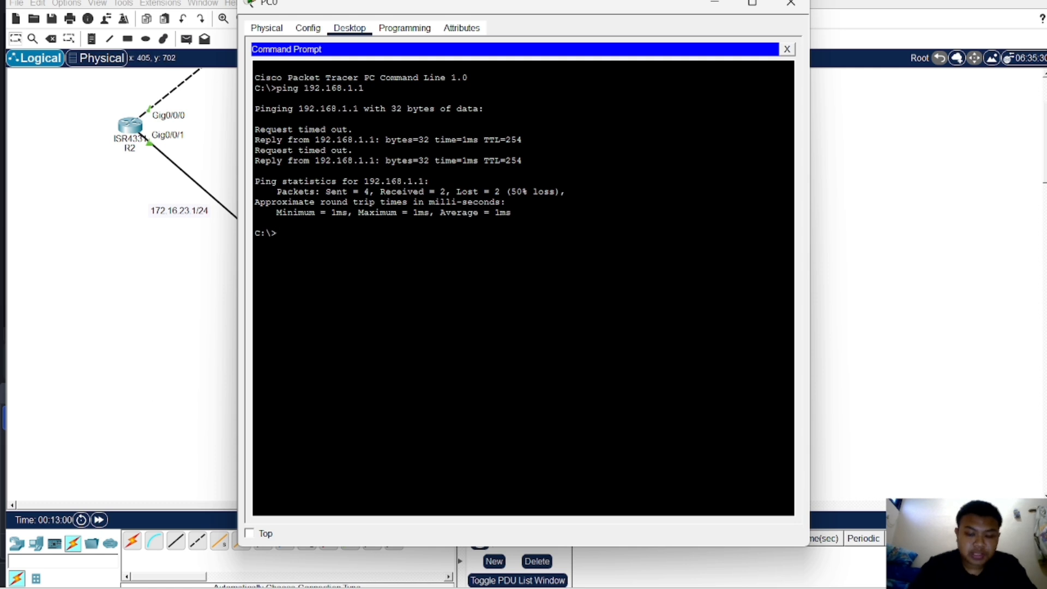
Repeat the ping to 192.168.1.1 from PC0, fast-forwarding the simulation time while it runs.
{"action": "type", "text": "pi"}
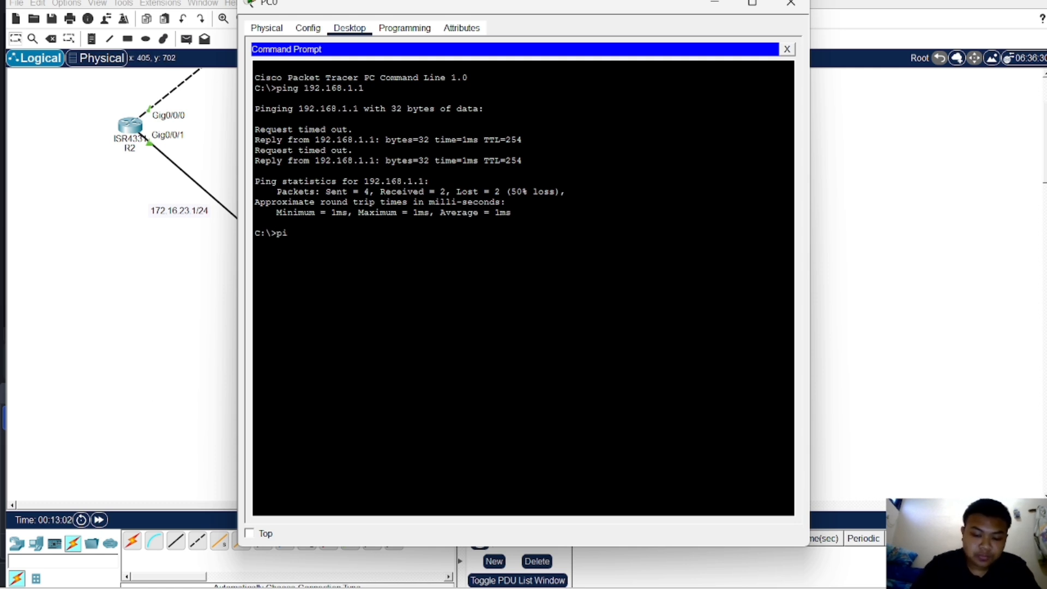
{"action": "type", "text": "ng 192.1"}
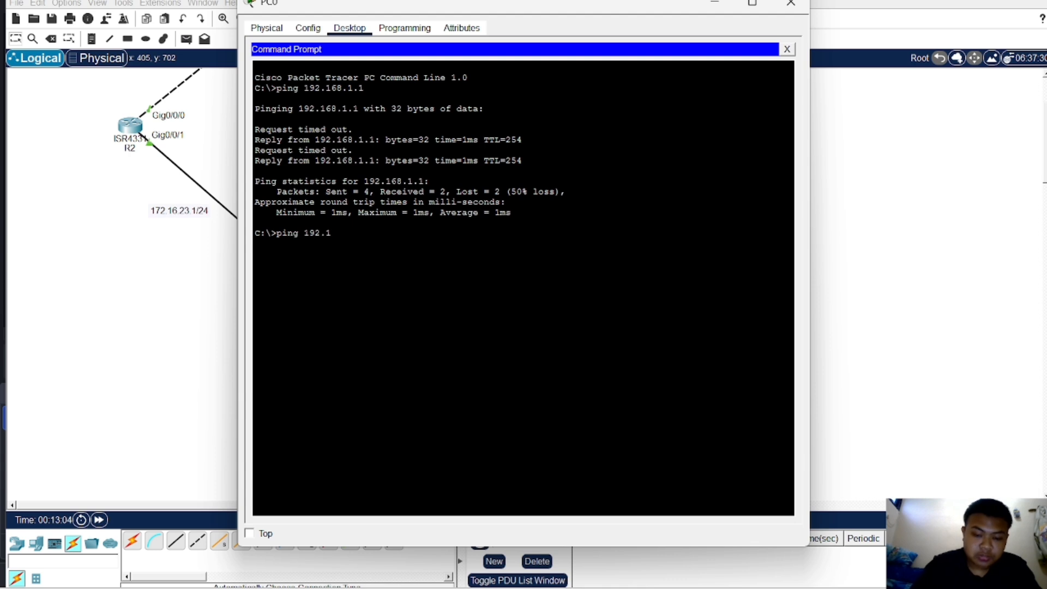
{"action": "type", "text": "68.1.1"}
{"action": "key", "text": "Return"}
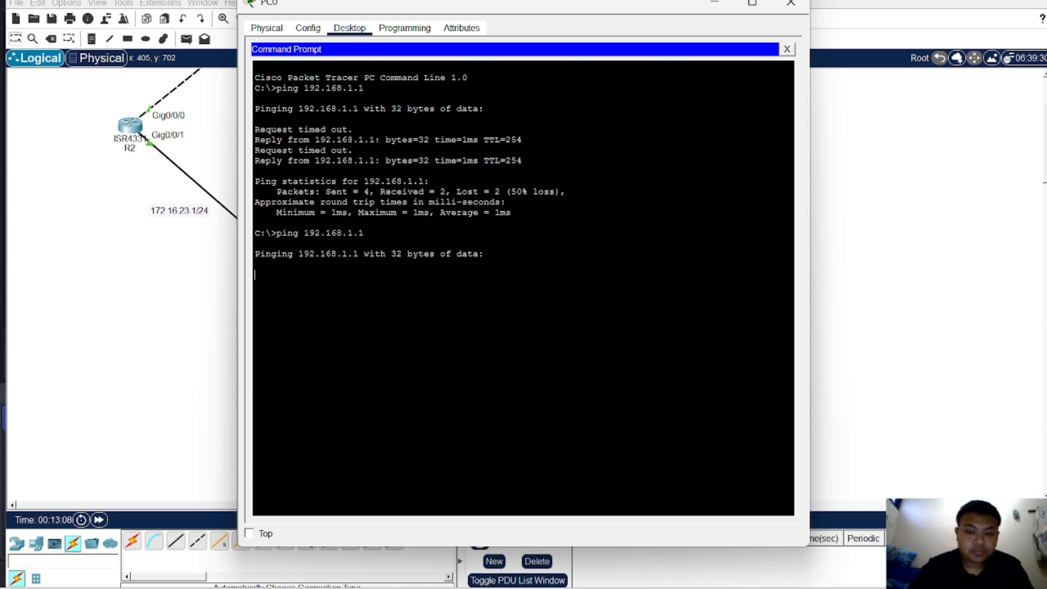
{"action": "left_click", "coordinate": [98, 520]}
{"action": "left_click", "coordinate": [283, 366]}
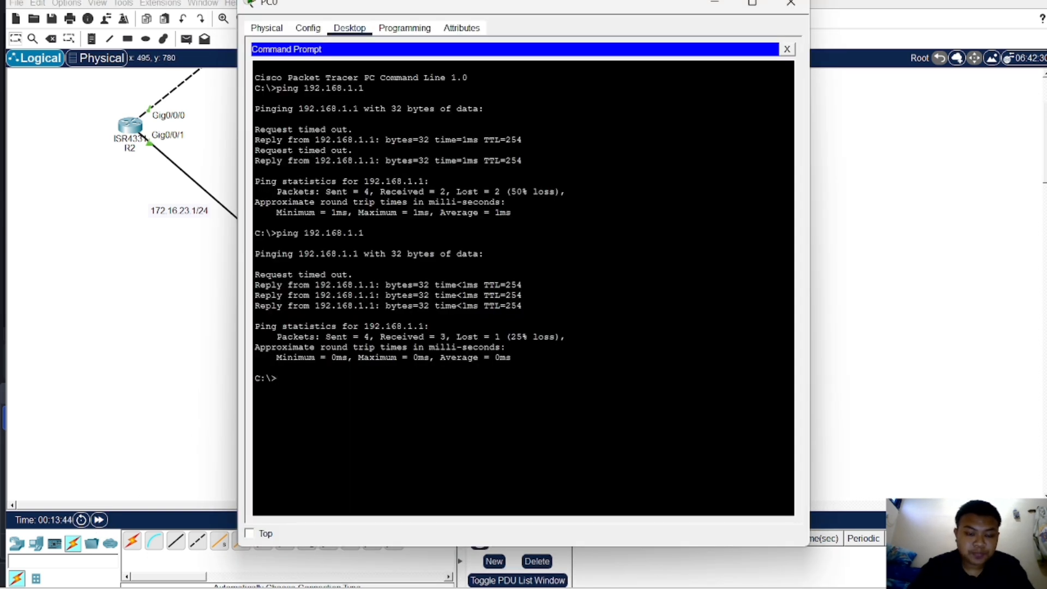
Ping 192.168.2.1 from PC0's command prompt to test the other ISP network.
{"action": "type", "text": "ping "}
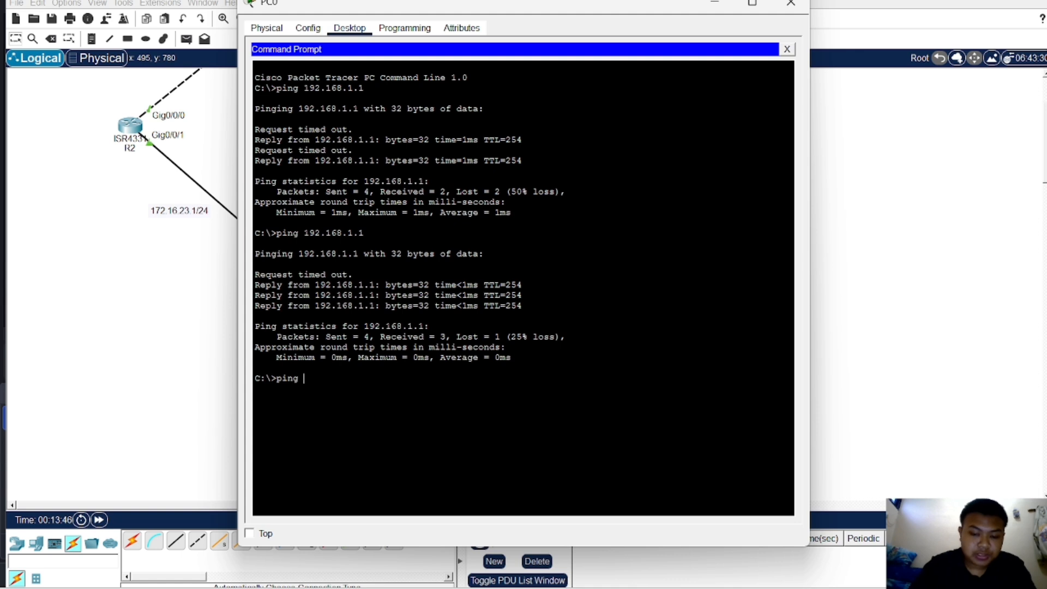
{"action": "type", "text": "192.168.2.1"}
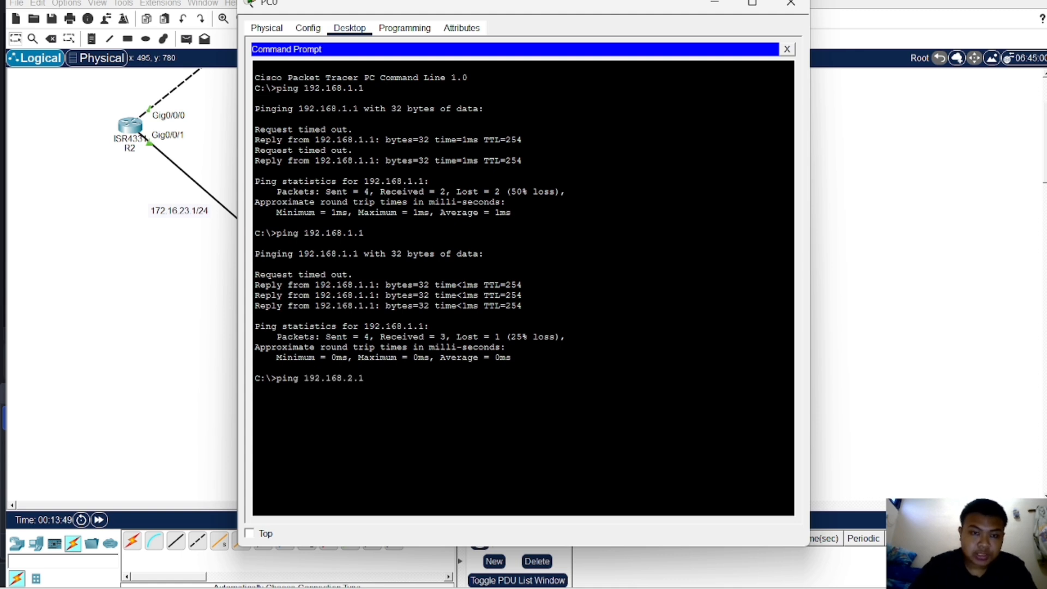
{"action": "key", "text": "Return"}
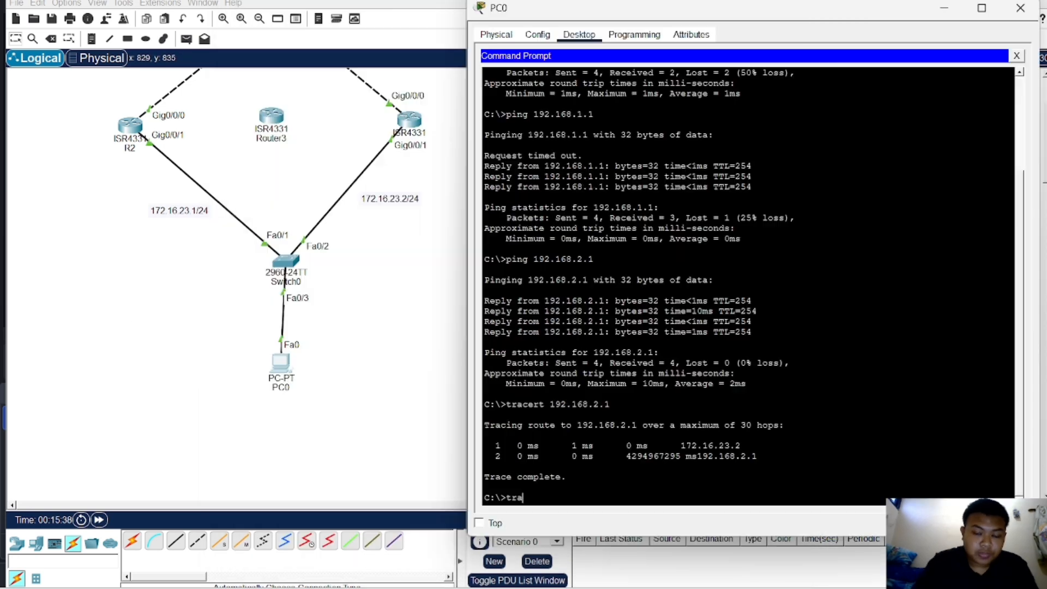
Trace the route from PC0 to 192.168.2.1 once more with tracert.
{"action": "type", "text": "cert "}
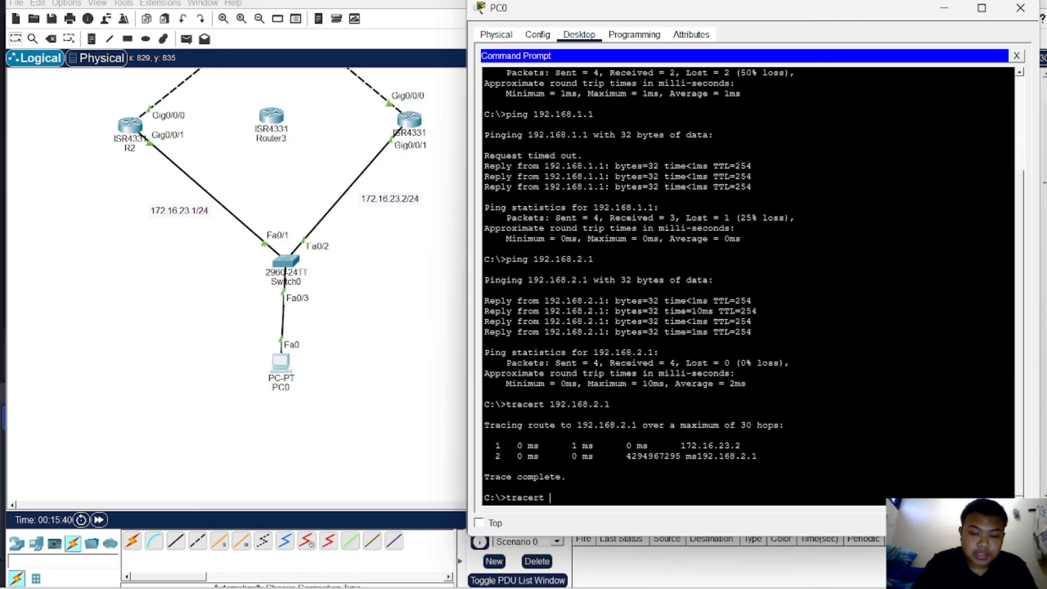
{"action": "type", "text": "1"}
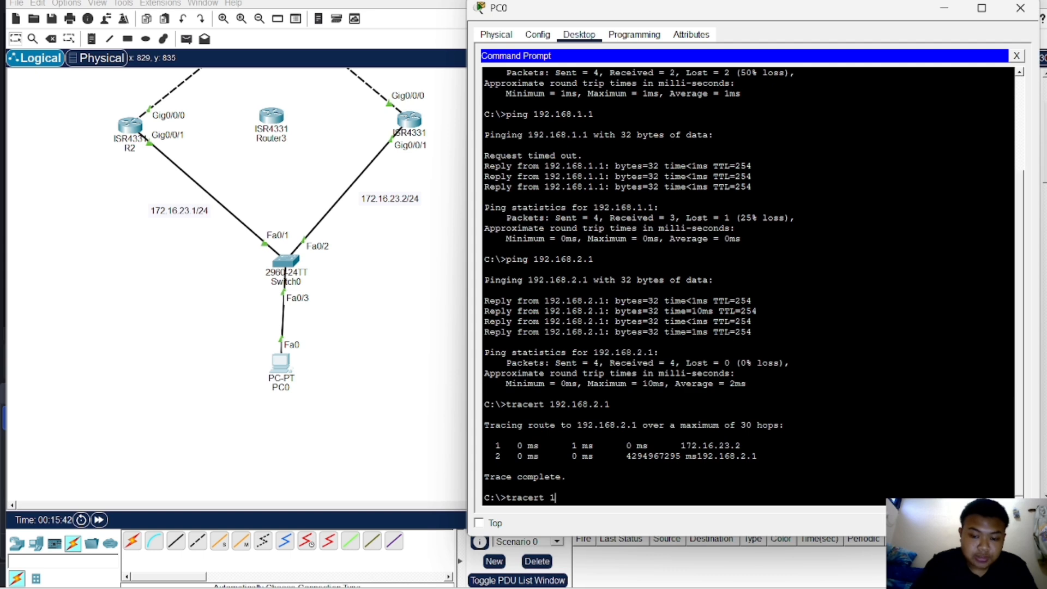
{"action": "type", "text": "92.168."}
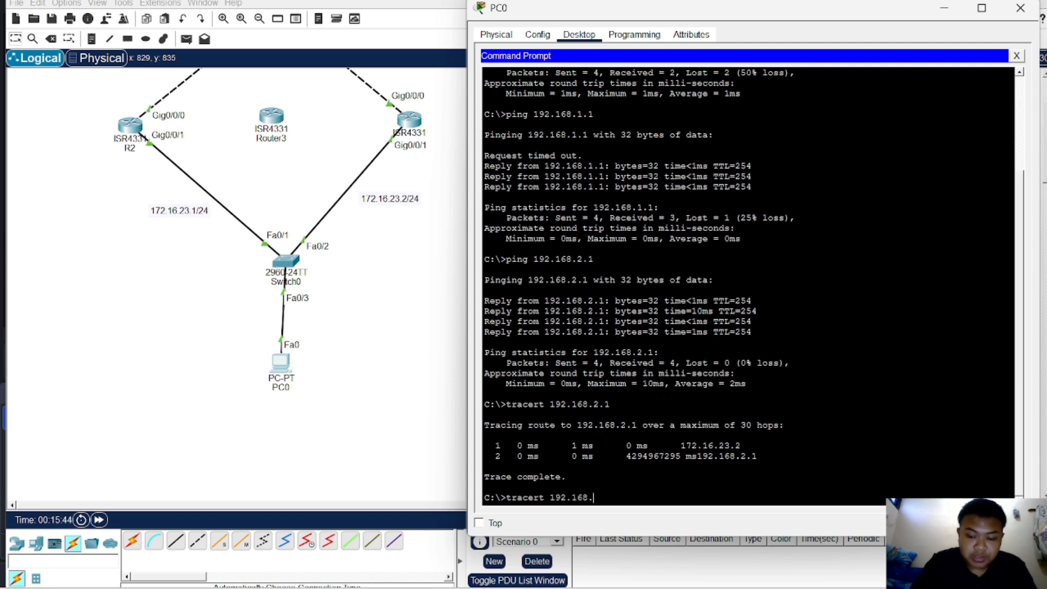
{"action": "type", "text": "2.1"}
{"action": "key", "text": "Return"}
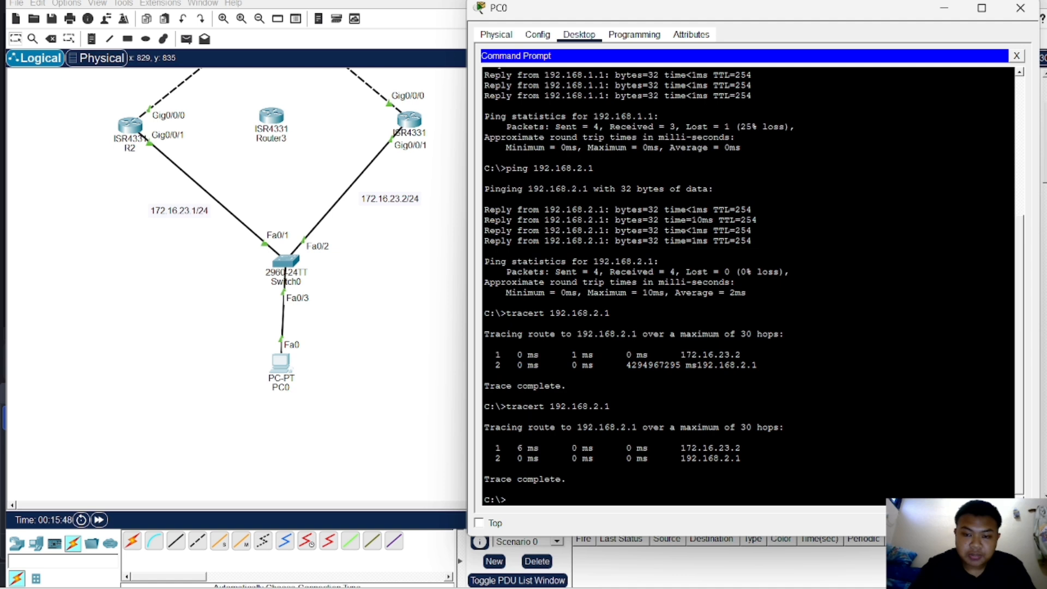
Highlight the two hop addresses of the latest trace, then return to the topology to follow that path between PC0 and the ISP router.
{"action": "left_click_drag", "start_coordinate": [685, 448], "coordinate": [741, 447]}
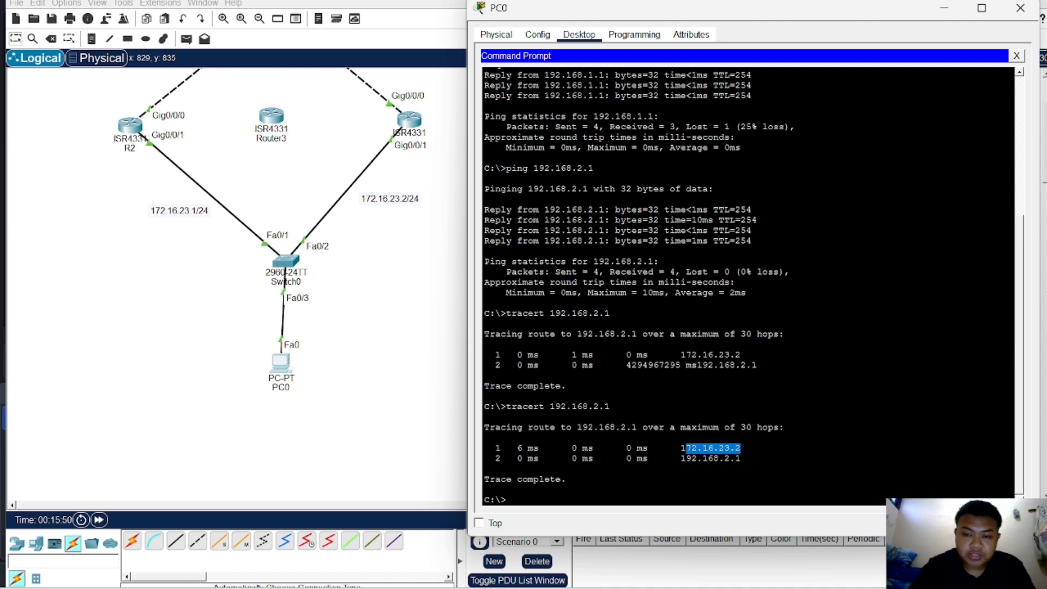
{"action": "left_click_drag", "start_coordinate": [681, 459], "coordinate": [742, 458]}
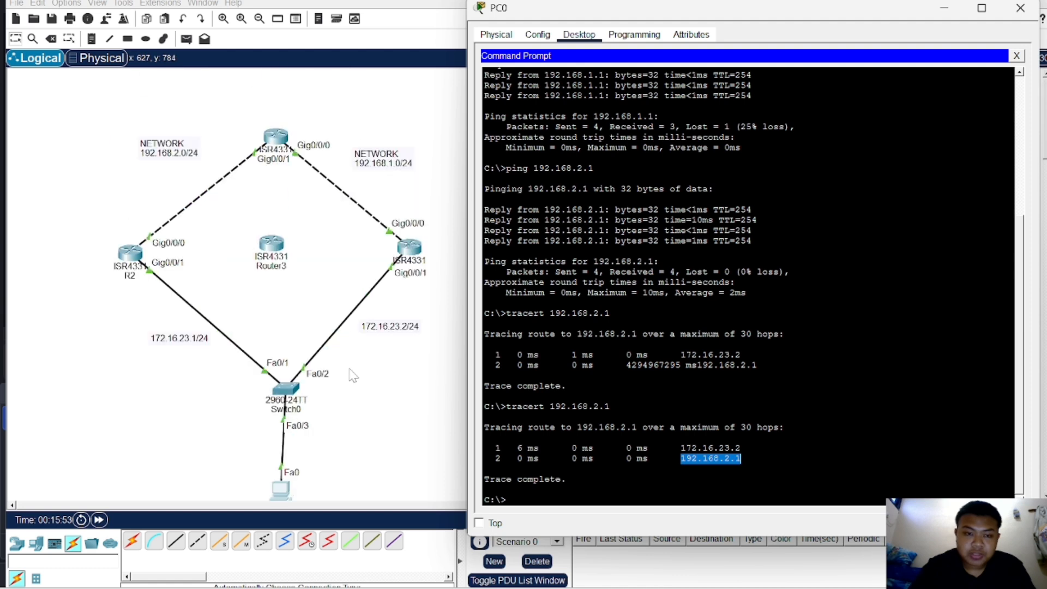
{"action": "left_click", "coordinate": [365, 399]}
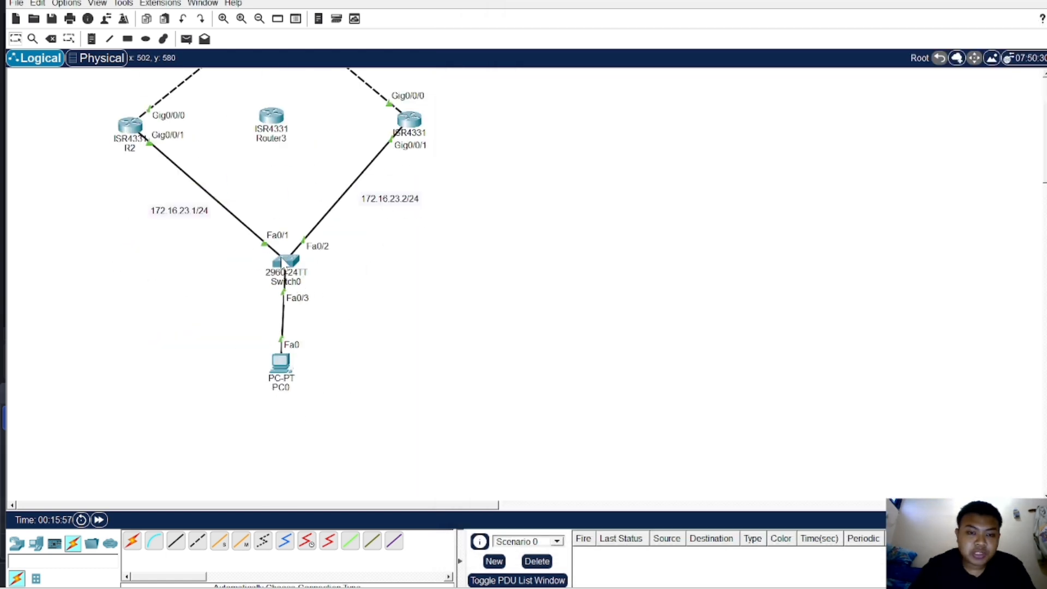
{"action": "scroll", "coordinate": [283, 264], "scroll_direction": "up", "scroll_amount": 3}
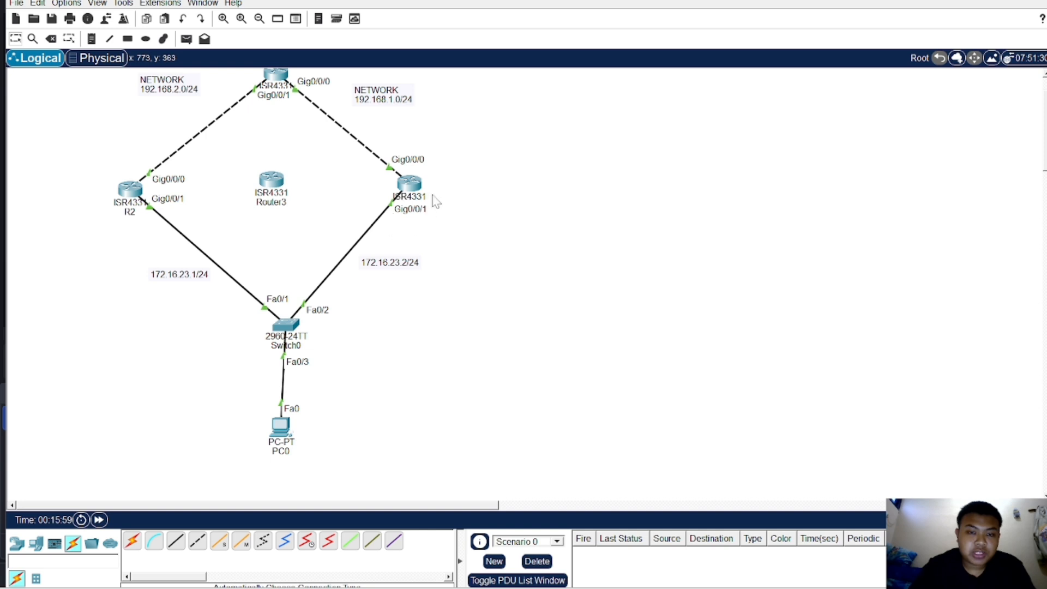
{"action": "scroll", "coordinate": [392, 195], "scroll_direction": "up", "scroll_amount": 3}
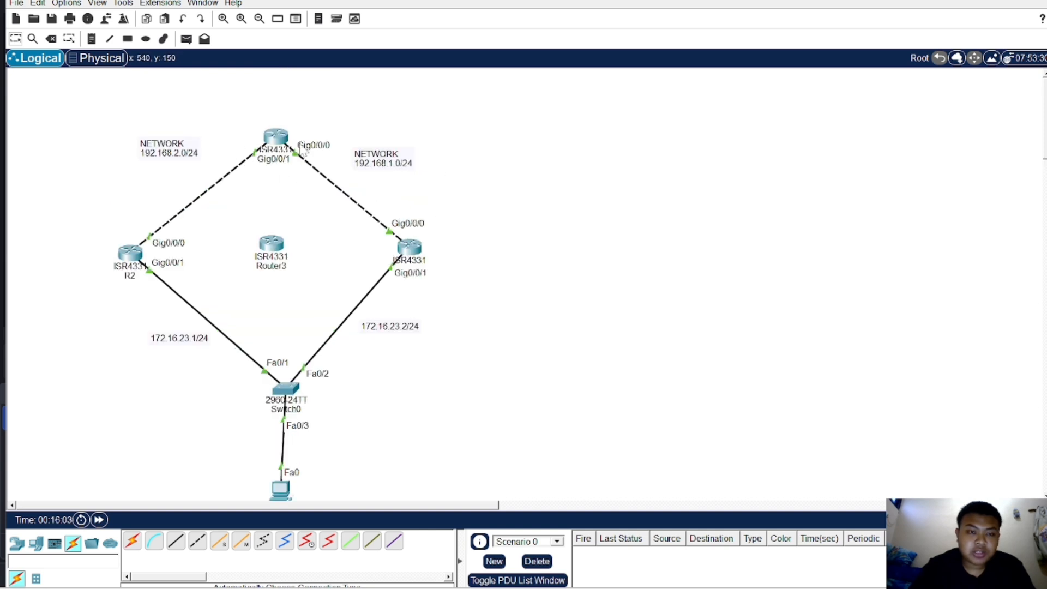
Delete the link between Switch0 and R1 to simulate a failure, and return to the Select tool.
{"action": "scroll", "coordinate": [341, 292], "scroll_direction": "down", "scroll_amount": 2}
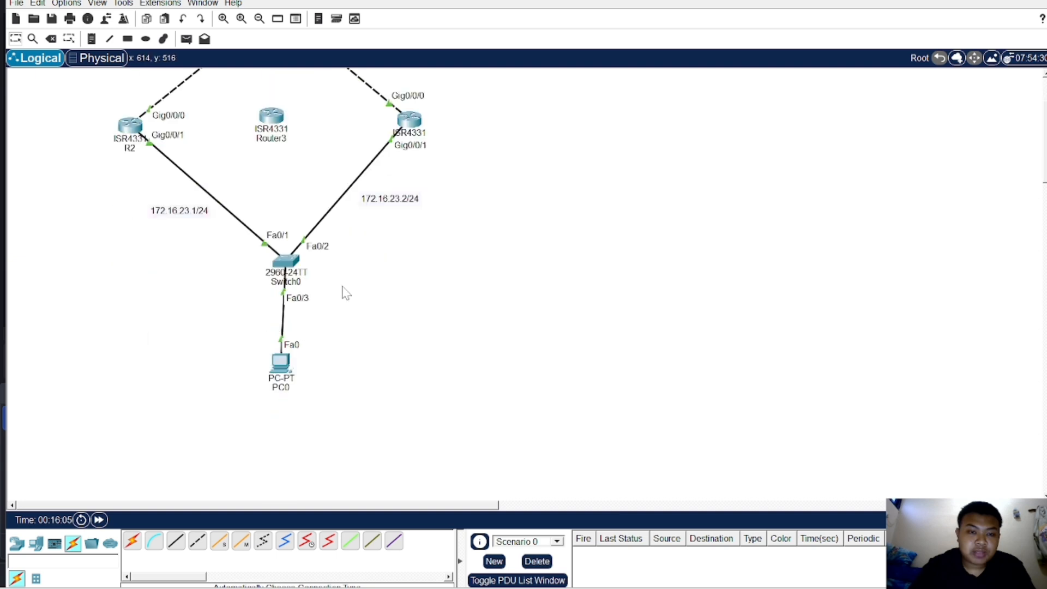
{"action": "scroll", "coordinate": [327, 278], "scroll_direction": "up", "scroll_amount": 1}
{"action": "left_click", "coordinate": [51, 39]}
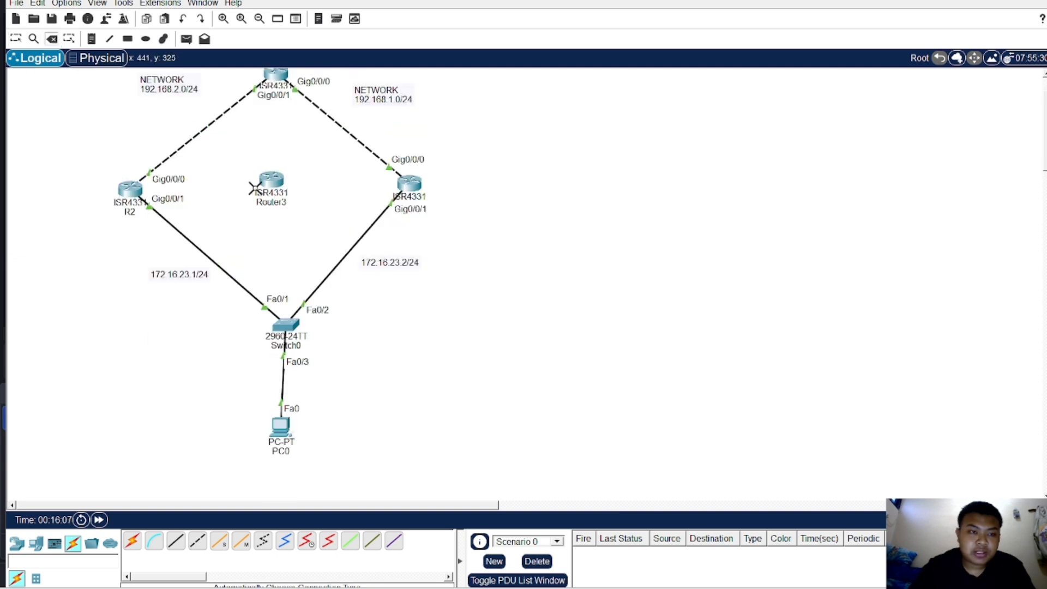
{"action": "left_click", "coordinate": [338, 268]}
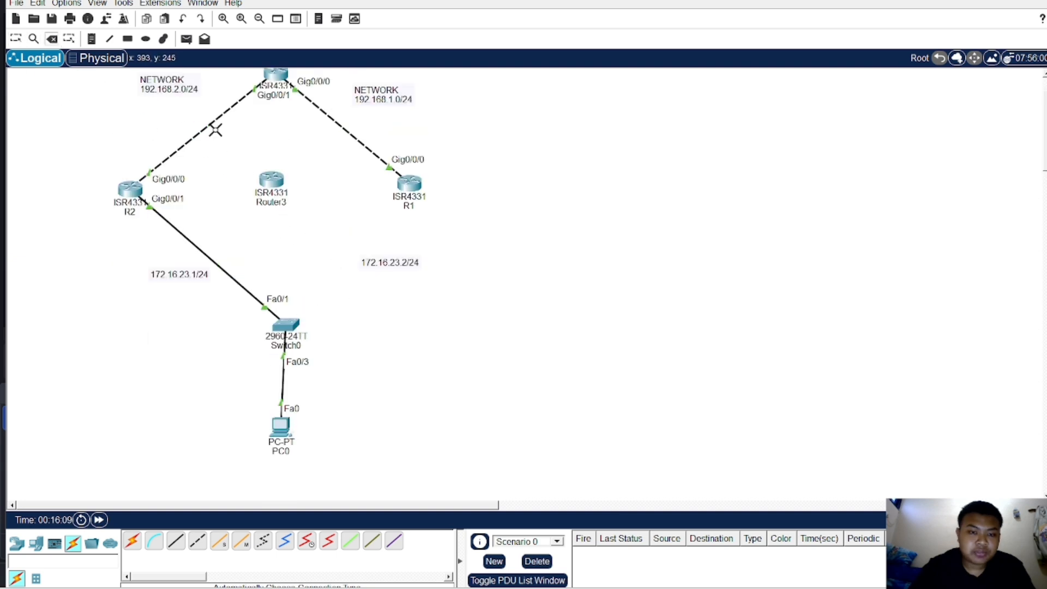
{"action": "left_click", "coordinate": [15, 39]}
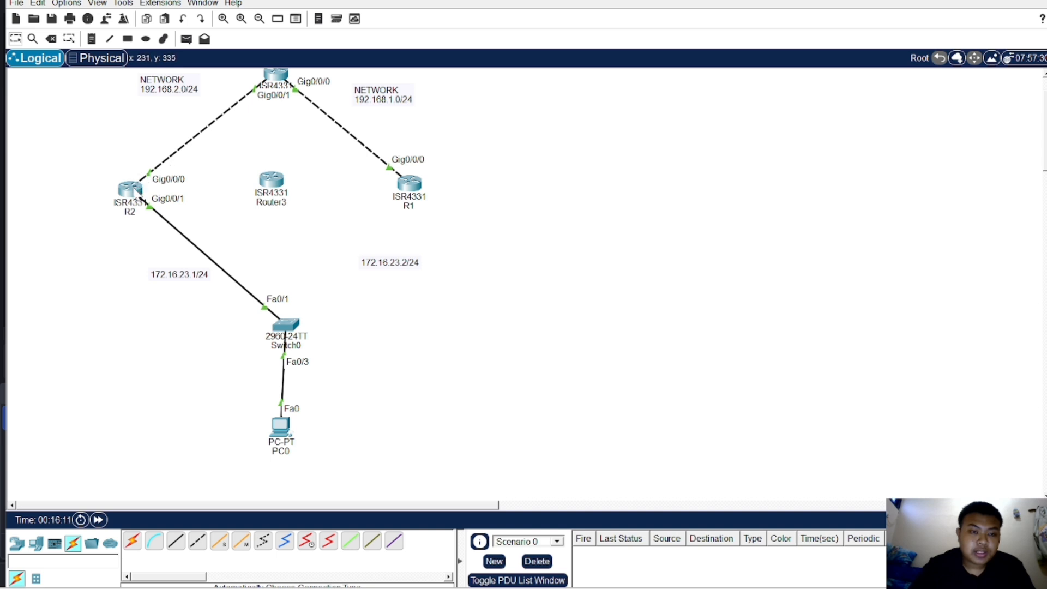
Open R2's command line and highlight the state transition in the newest HSRP state-change message.
{"action": "left_click", "coordinate": [134, 190]}
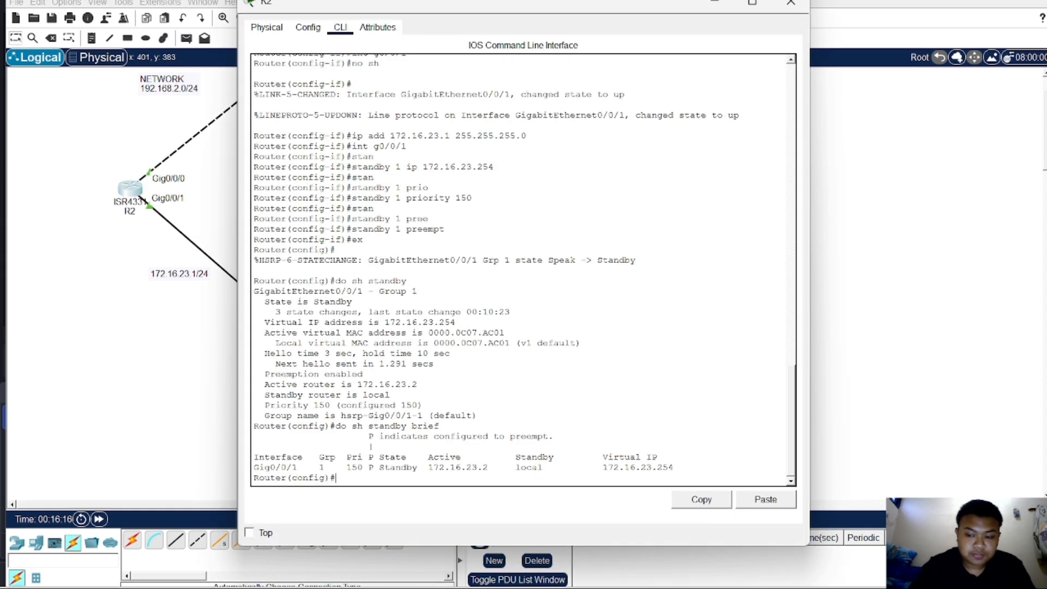
{"action": "type", "text": "\\"}
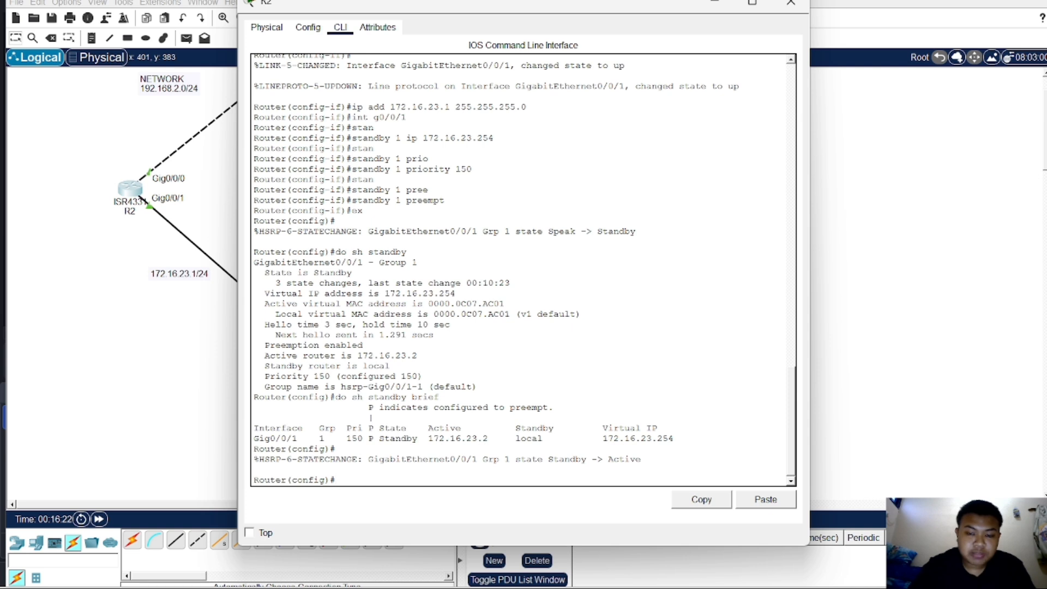
{"action": "left_click_drag", "start_coordinate": [515, 459], "coordinate": [642, 459]}
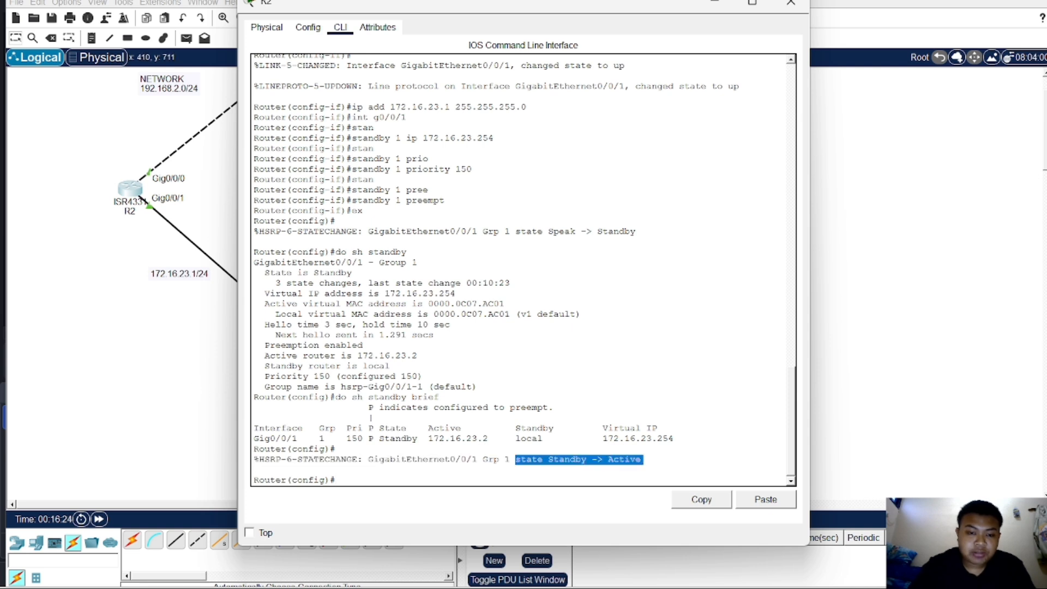
Run do sh standby brief on R2 and highlight its state columns, then return to the topology.
{"action": "left_click", "coordinate": [338, 480]}
{"action": "type", "text": "do"}
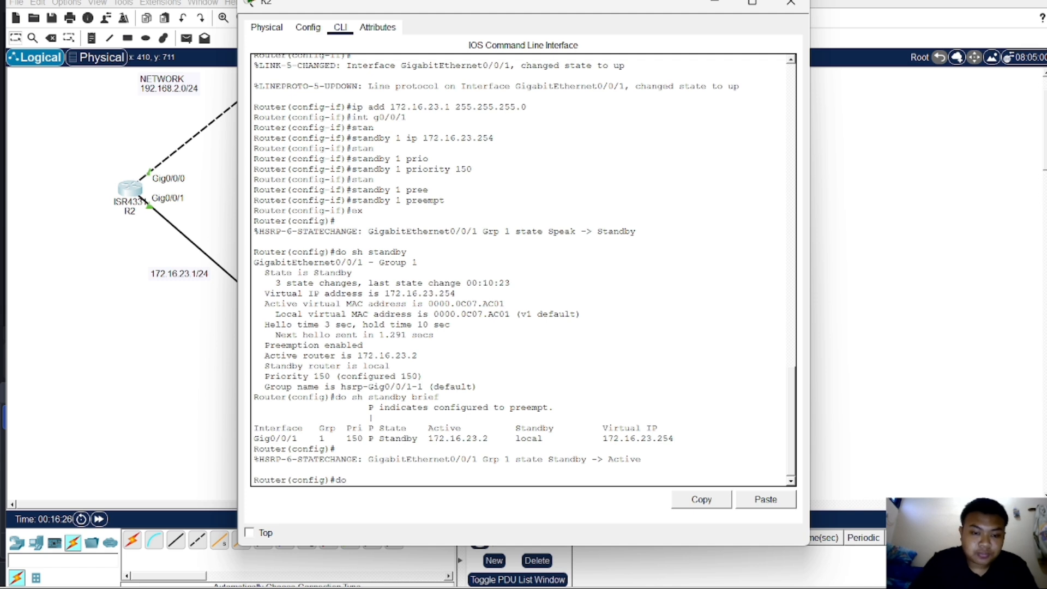
{"action": "type", "text": " sh sta"}
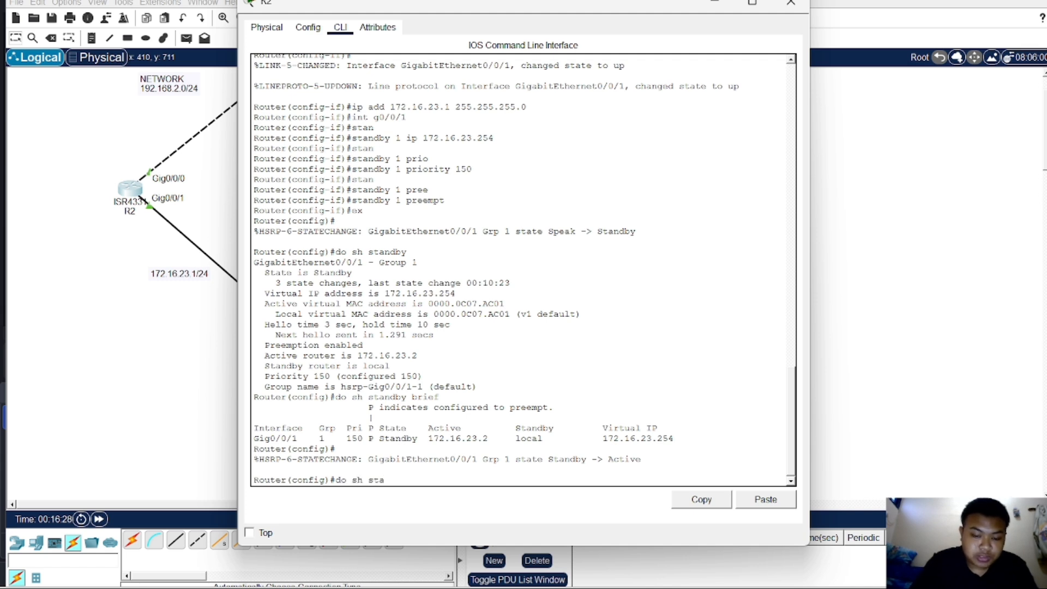
{"action": "type", "text": "ndby br"}
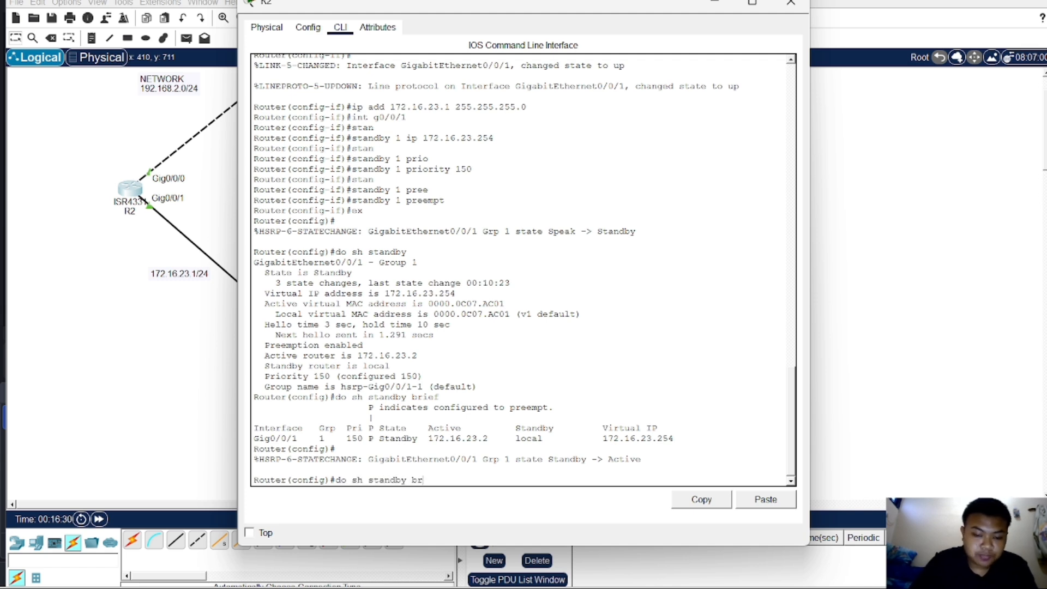
{"action": "type", "text": "ief"}
{"action": "key", "text": "Return"}
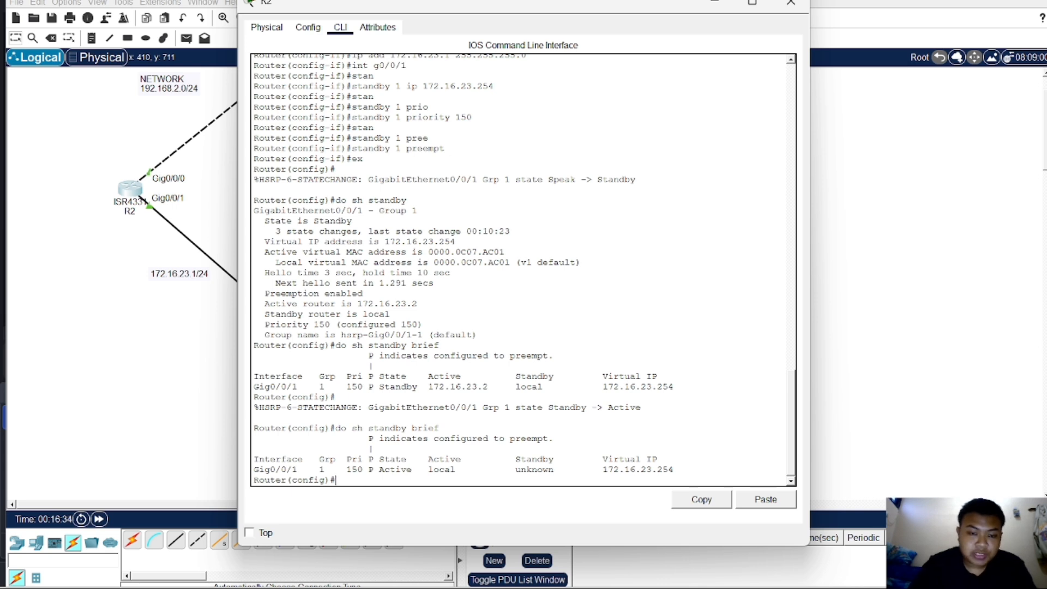
{"action": "left_click_drag", "start_coordinate": [390, 459], "coordinate": [530, 469]}
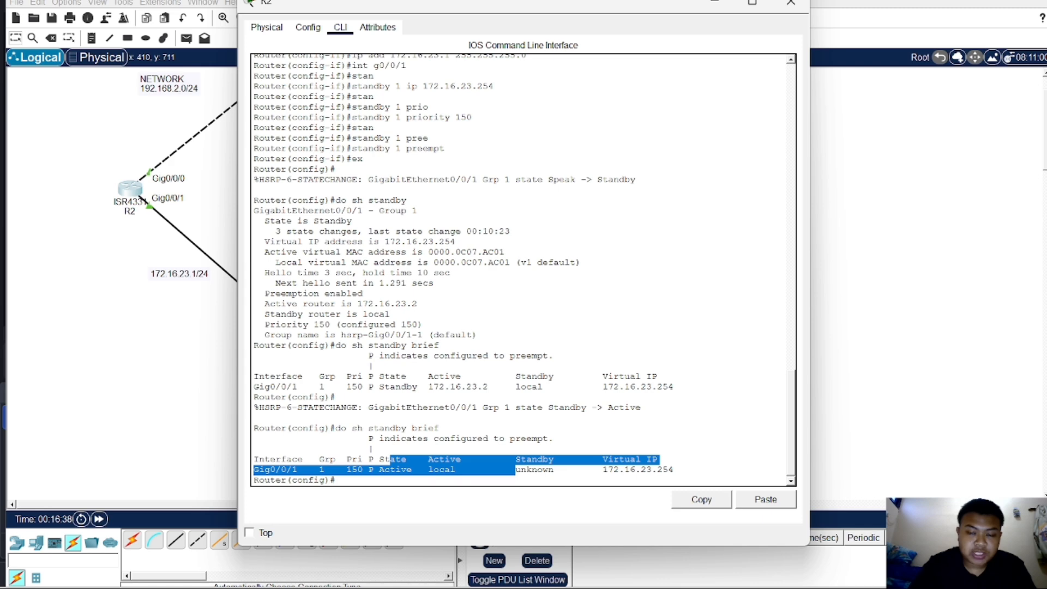
{"action": "left_click", "coordinate": [867, 376]}
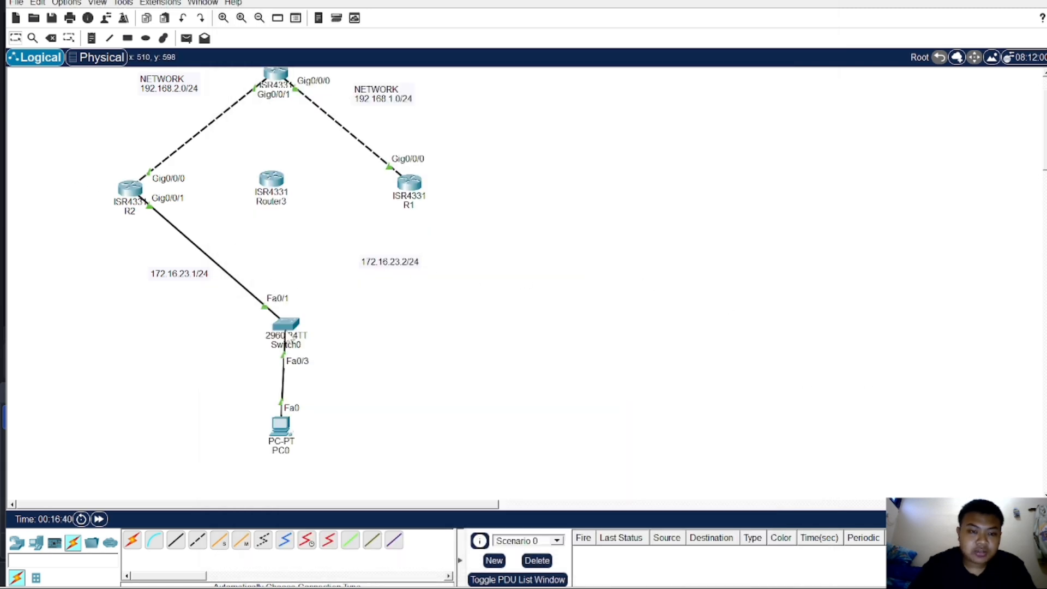
Run tracert 192.168.2.1 from PC0's command prompt with the Switch0–R1 link removed.
{"action": "left_click", "coordinate": [291, 437]}
{"action": "left_click", "coordinate": [483, 482]}
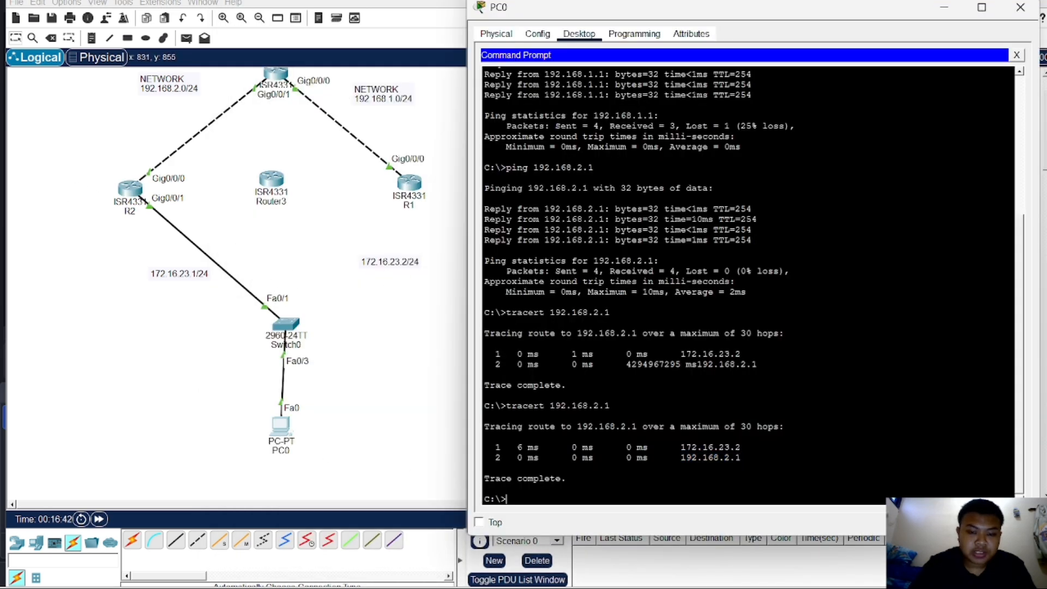
{"action": "type", "text": "tra"}
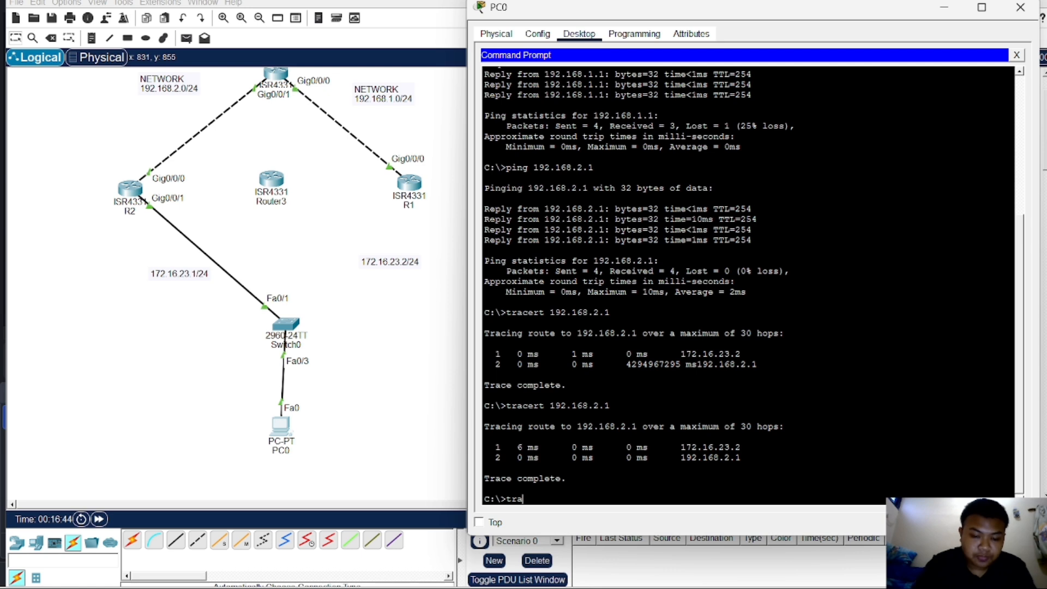
{"action": "type", "text": "cert 1"}
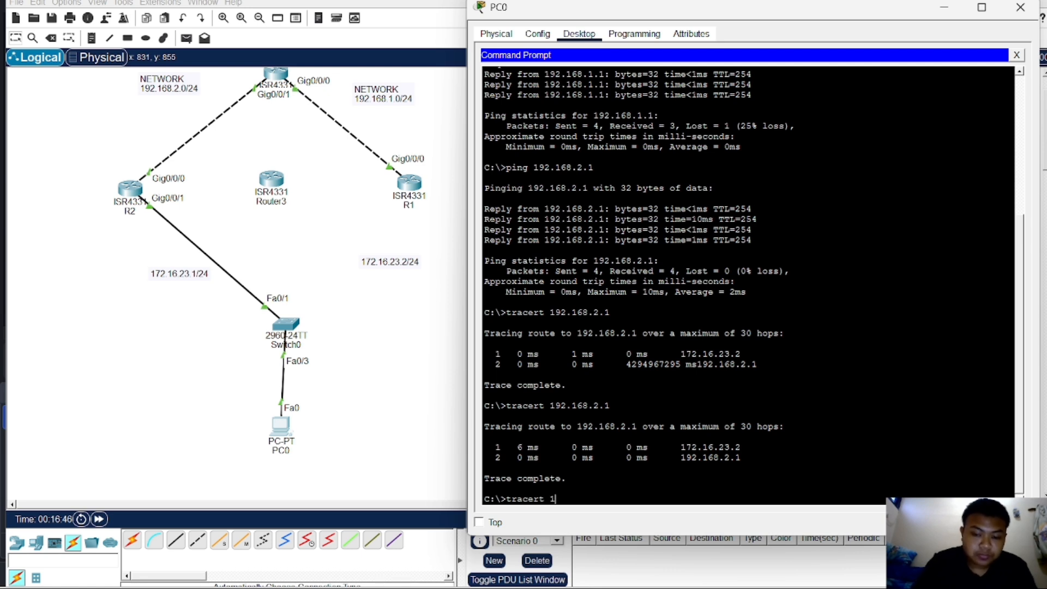
{"action": "type", "text": "92.168"}
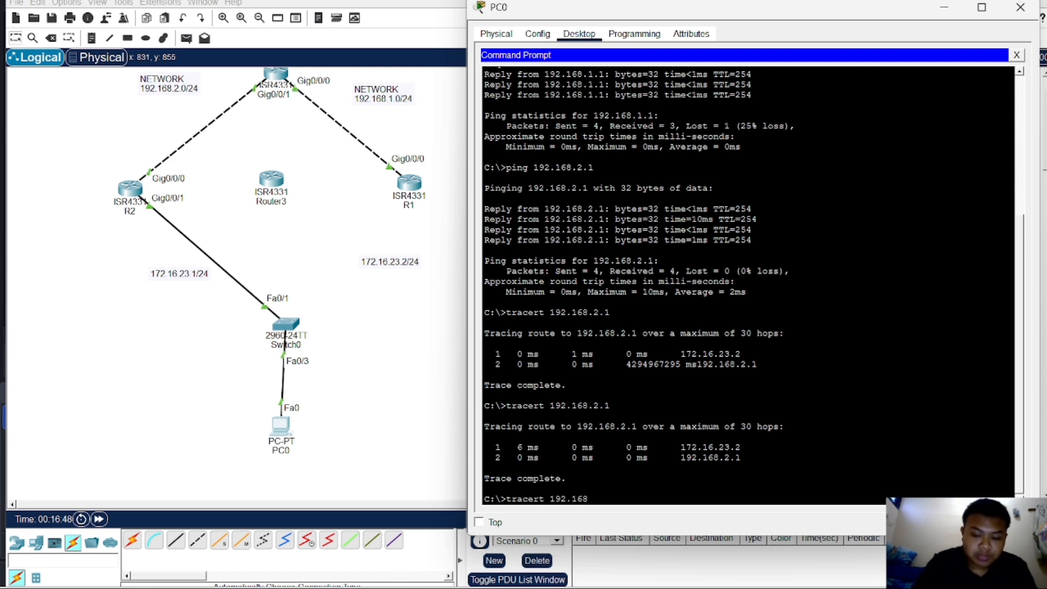
{"action": "type", "text": ".2.1"}
{"action": "key", "text": "Return"}
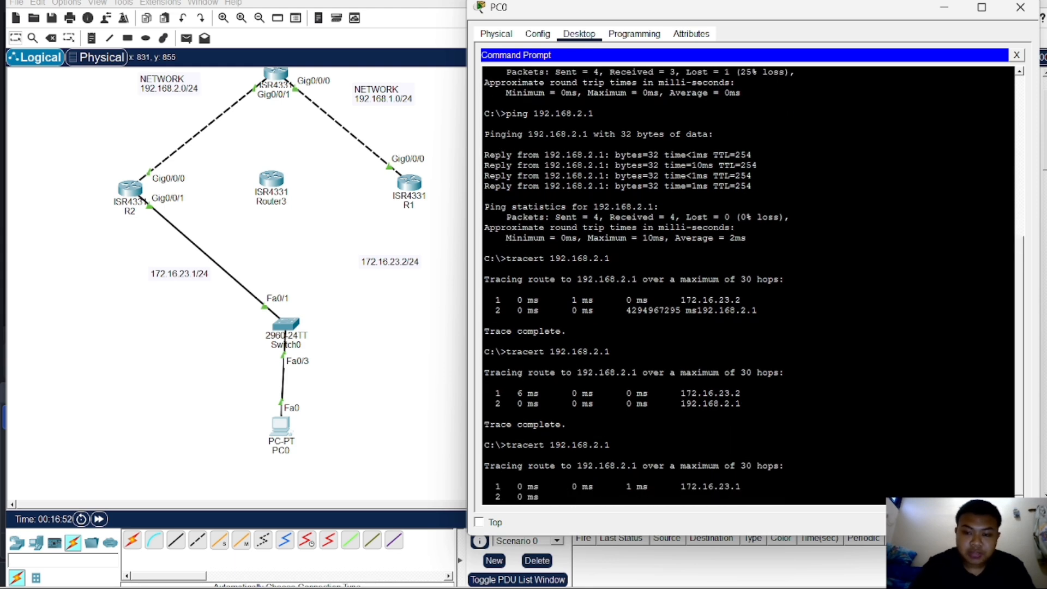
Highlight the hop addresses of PC0's newest trace, and follow that path on the topology up to the ISP router.
{"action": "left_click_drag", "start_coordinate": [681, 393], "coordinate": [741, 394]}
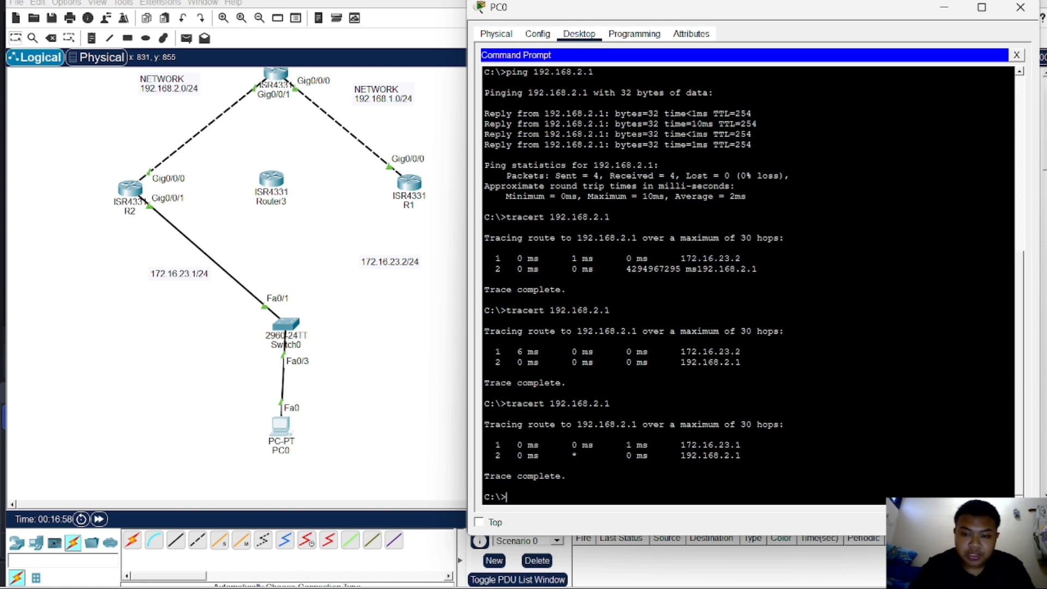
{"action": "left_click_drag", "start_coordinate": [685, 445], "coordinate": [741, 445]}
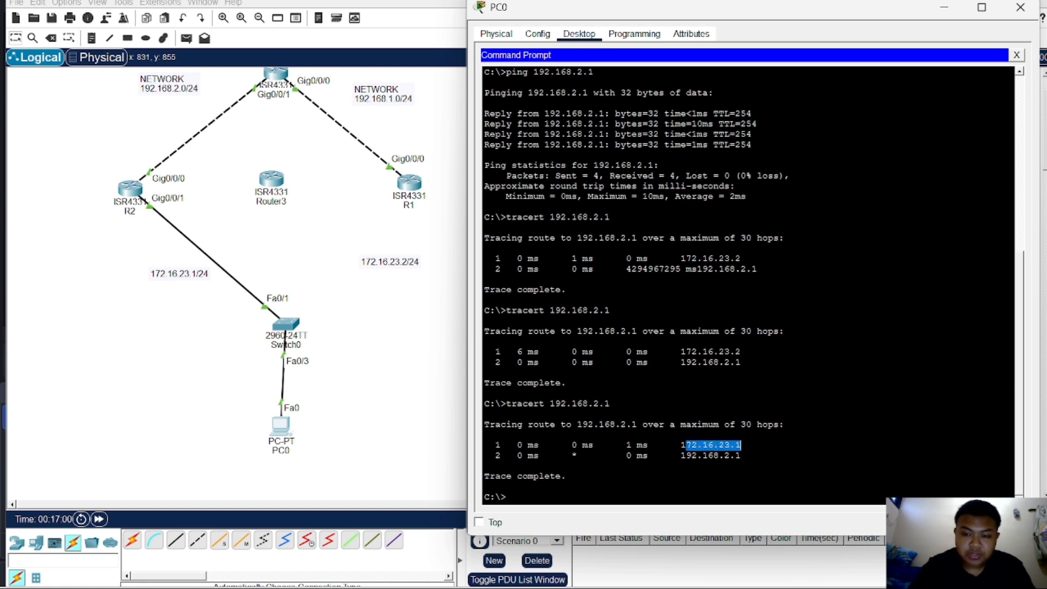
{"action": "left_click", "coordinate": [680, 446]}
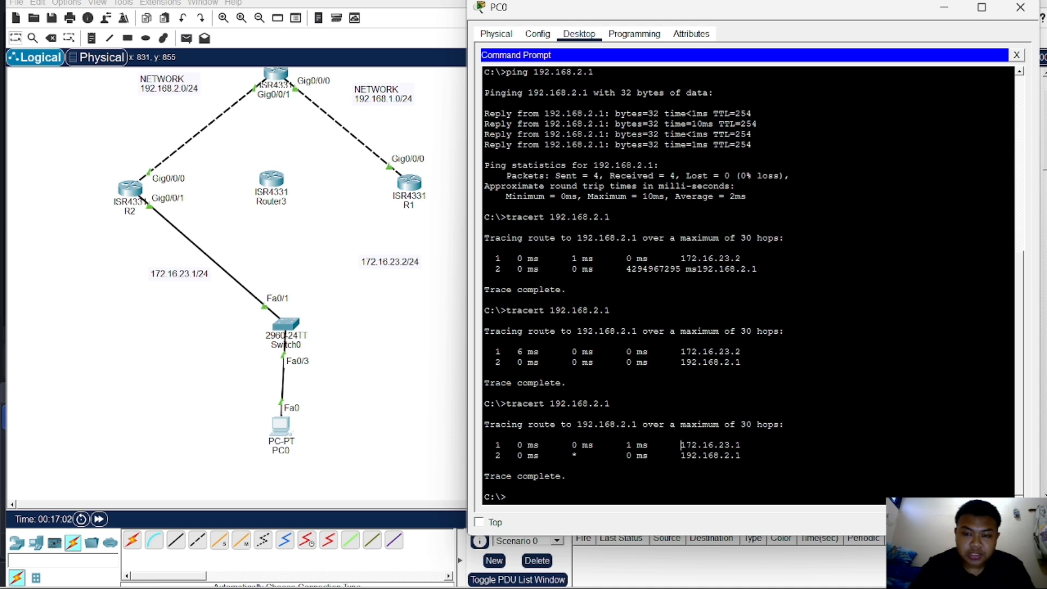
{"action": "left_click_drag", "start_coordinate": [681, 455], "coordinate": [741, 455]}
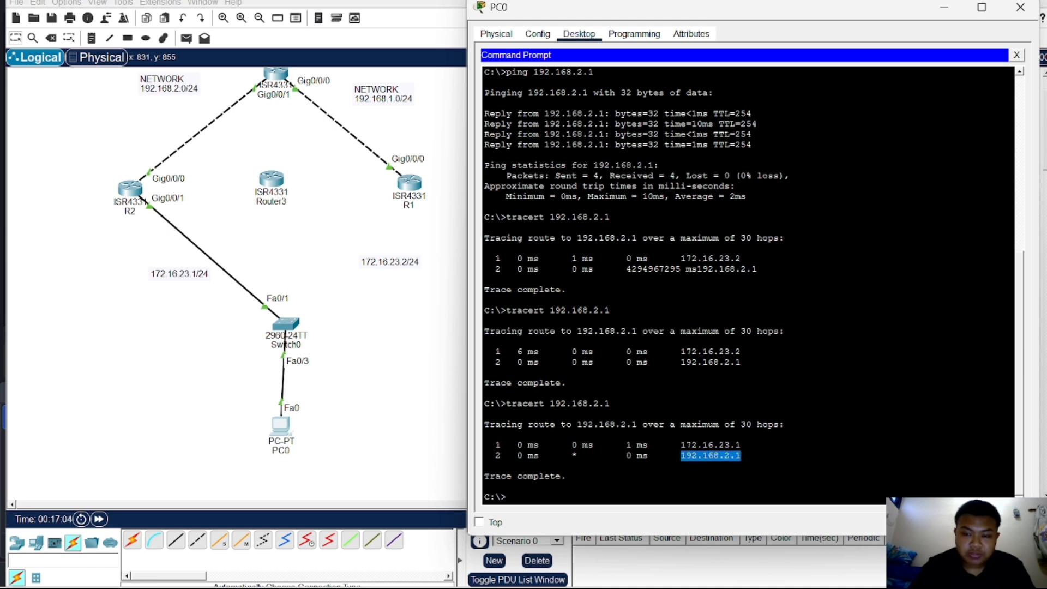
{"action": "left_click", "coordinate": [359, 419]}
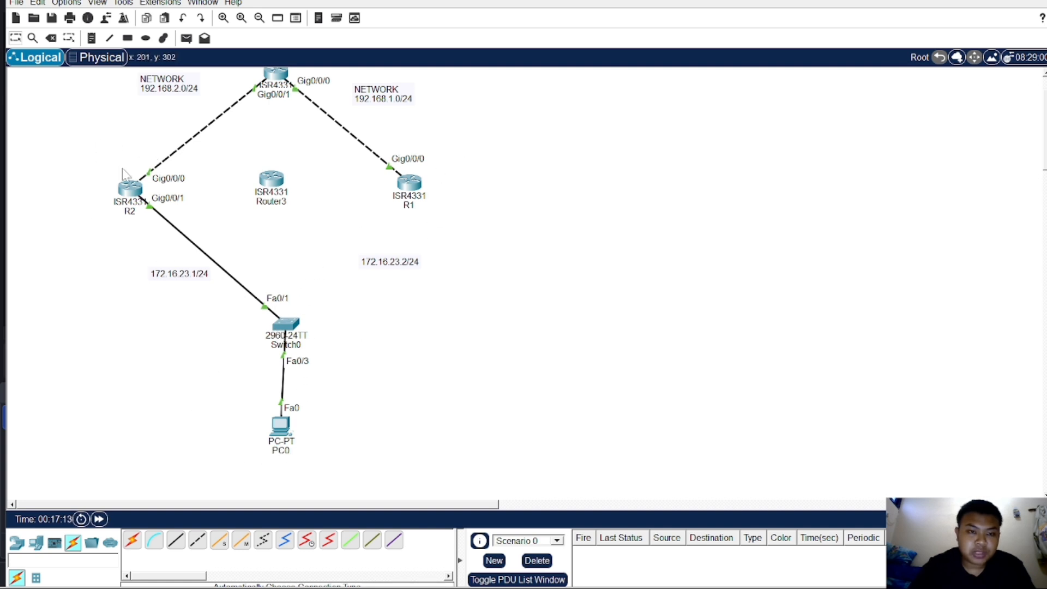
{"action": "scroll", "coordinate": [259, 107], "scroll_direction": "up", "scroll_amount": 3}
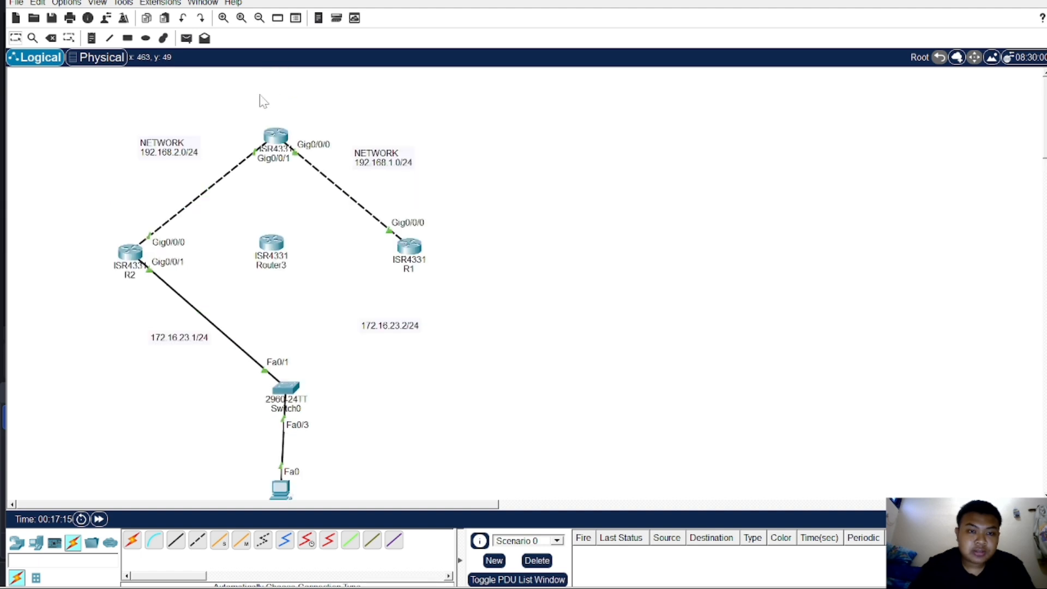
Reconnect Switch0 to R1 using the automatically chosen connection type.
{"action": "scroll", "coordinate": [272, 341], "scroll_direction": "down", "scroll_amount": 3}
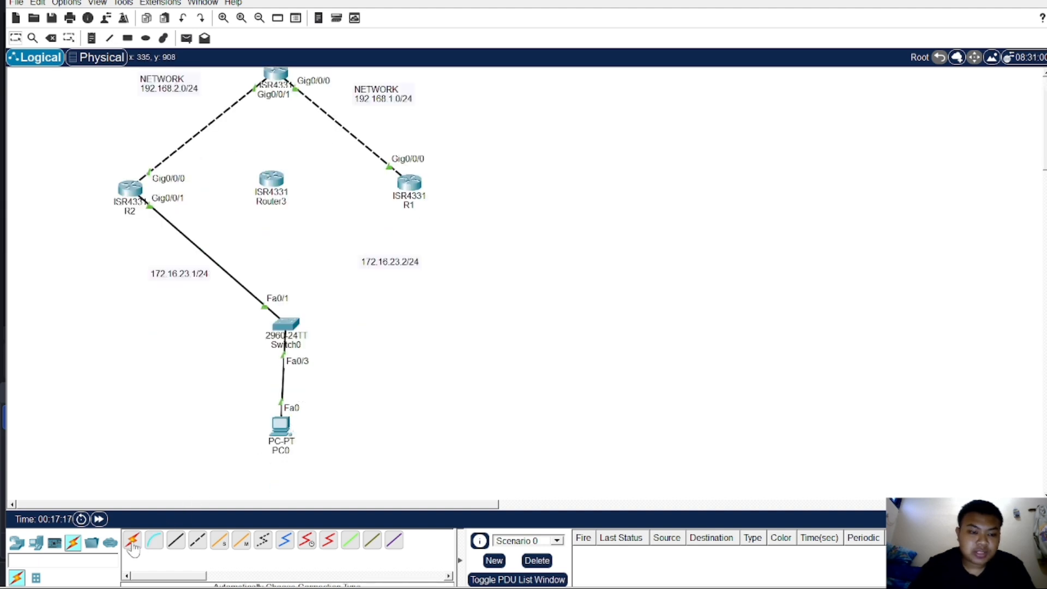
{"action": "left_click", "coordinate": [155, 540]}
{"action": "left_click", "coordinate": [289, 325]}
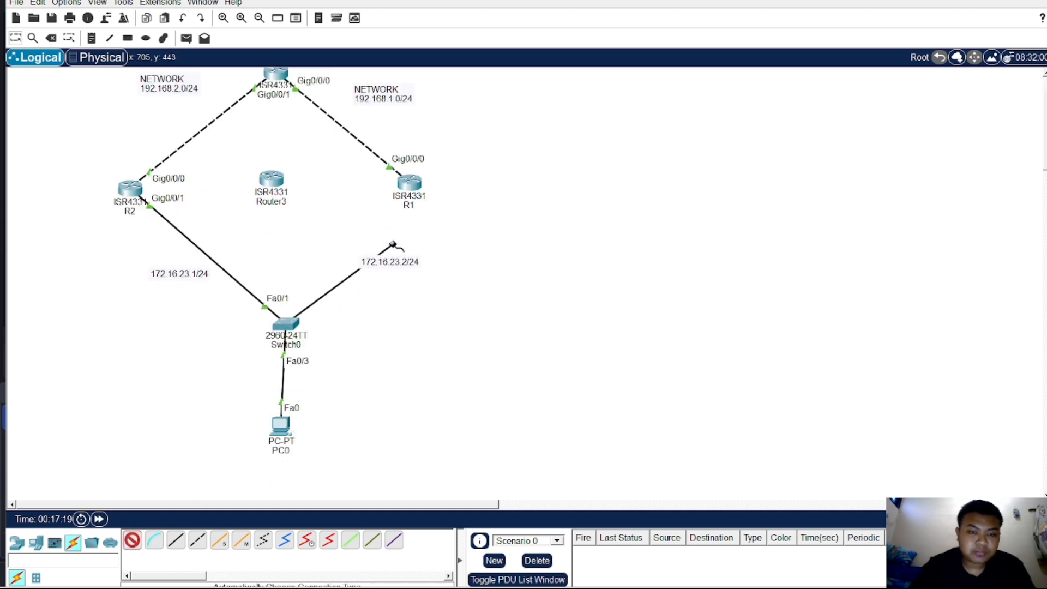
{"action": "left_click", "coordinate": [403, 187]}
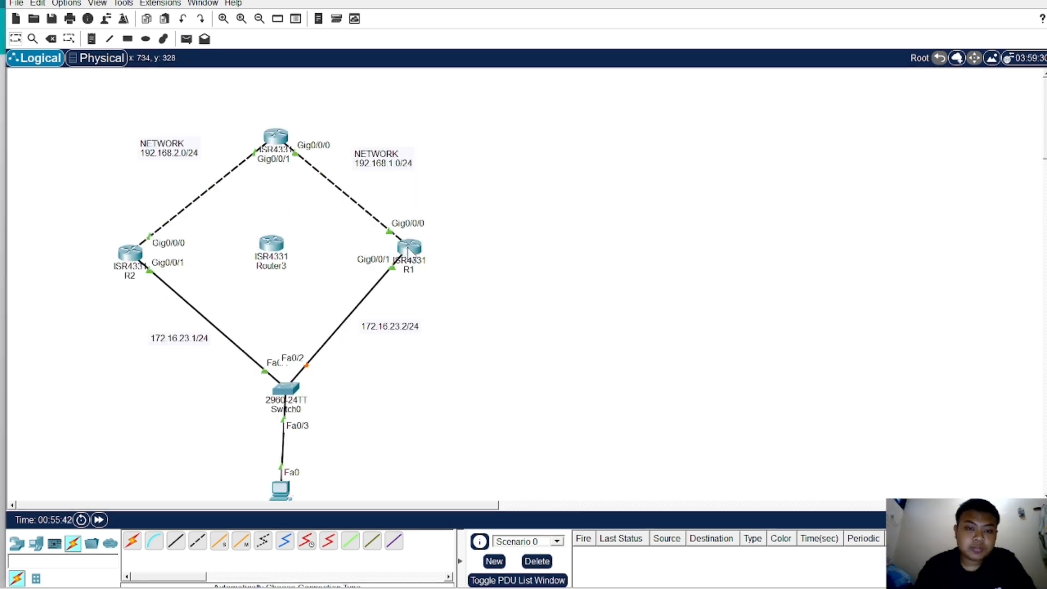
Run sh standby br on R1 and highlight the Gig0/0/1 row from its state onward.
{"action": "left_click", "coordinate": [408, 249]}
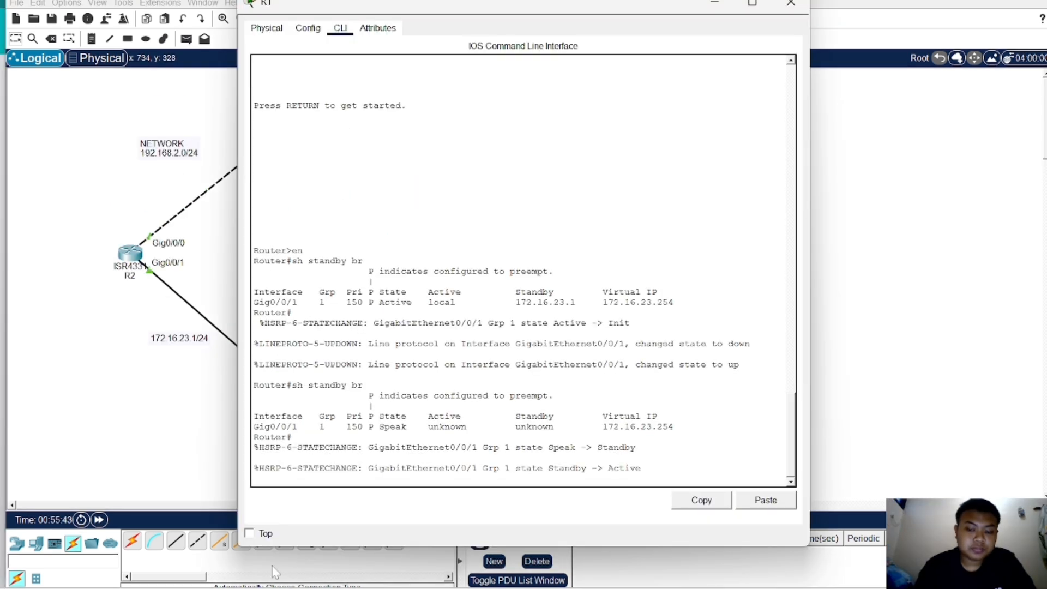
{"action": "key", "text": "Return"}
{"action": "type", "text": "s"}
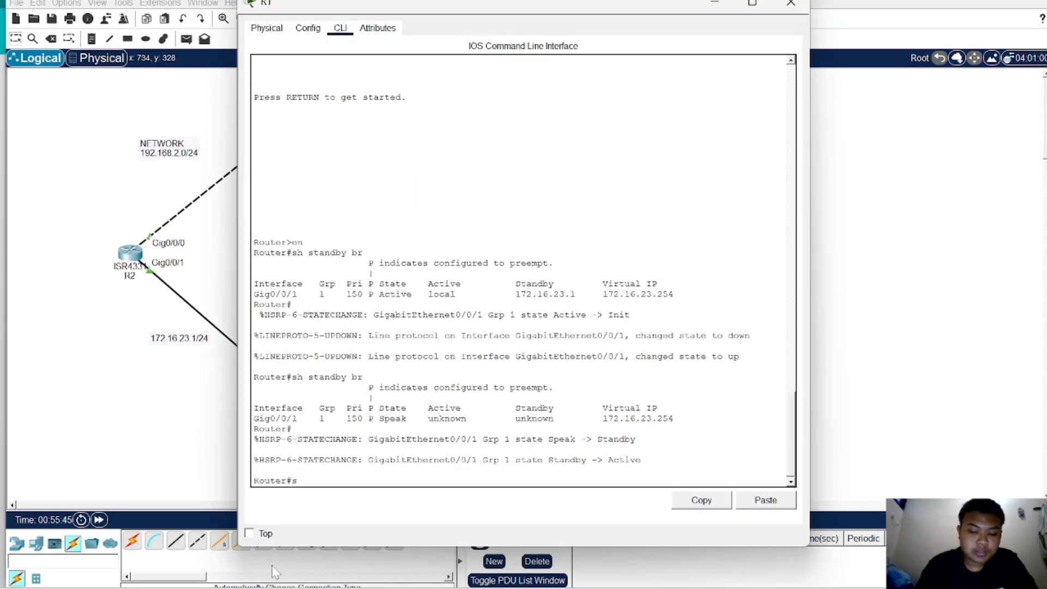
{"action": "type", "text": "h standby "}
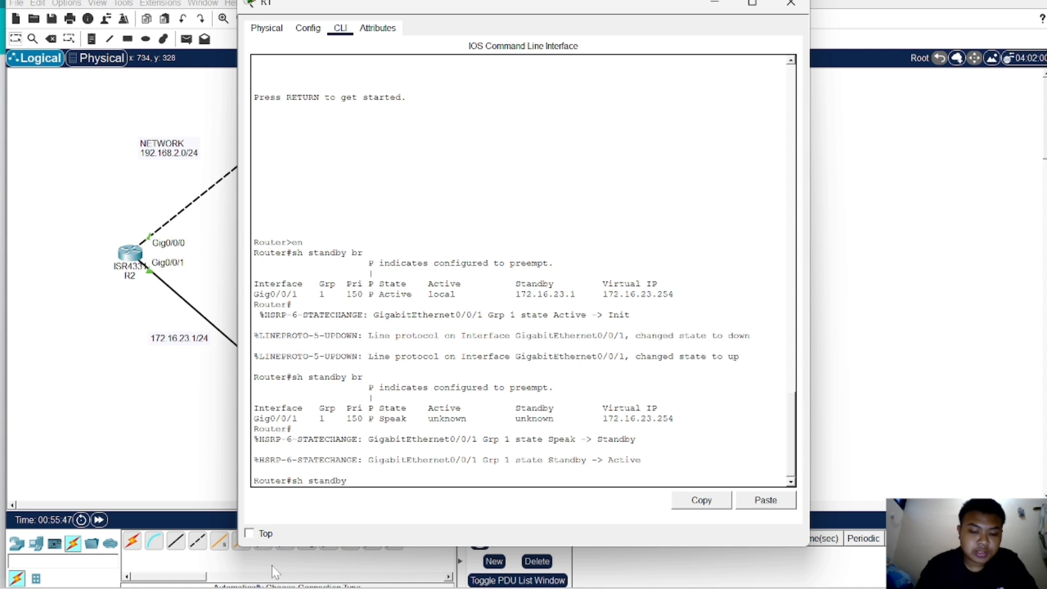
{"action": "type", "text": "br"}
{"action": "key", "text": "Return"}
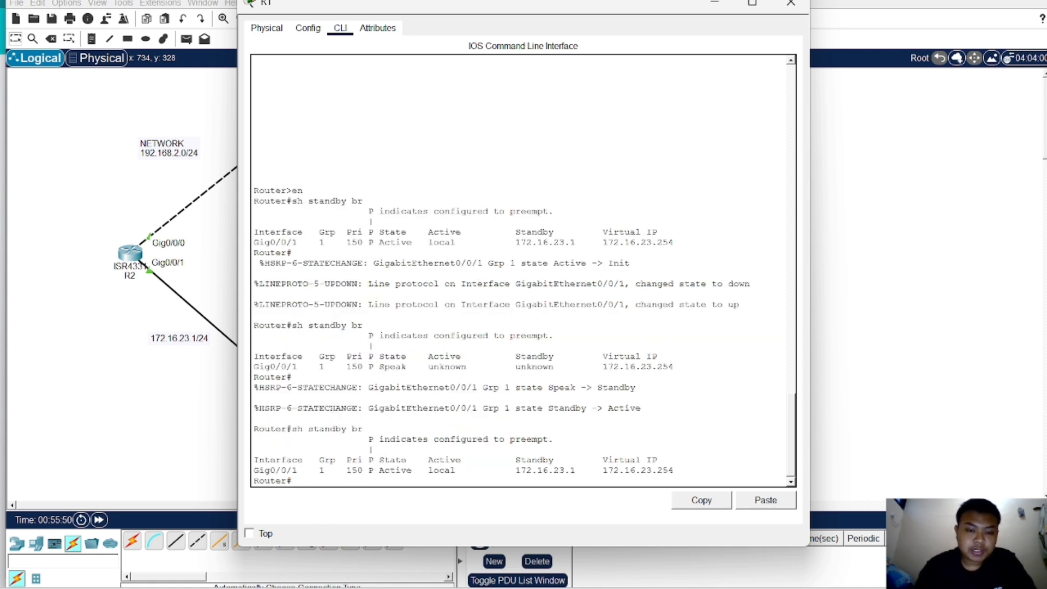
{"action": "left_click_drag", "start_coordinate": [379, 471], "coordinate": [620, 470]}
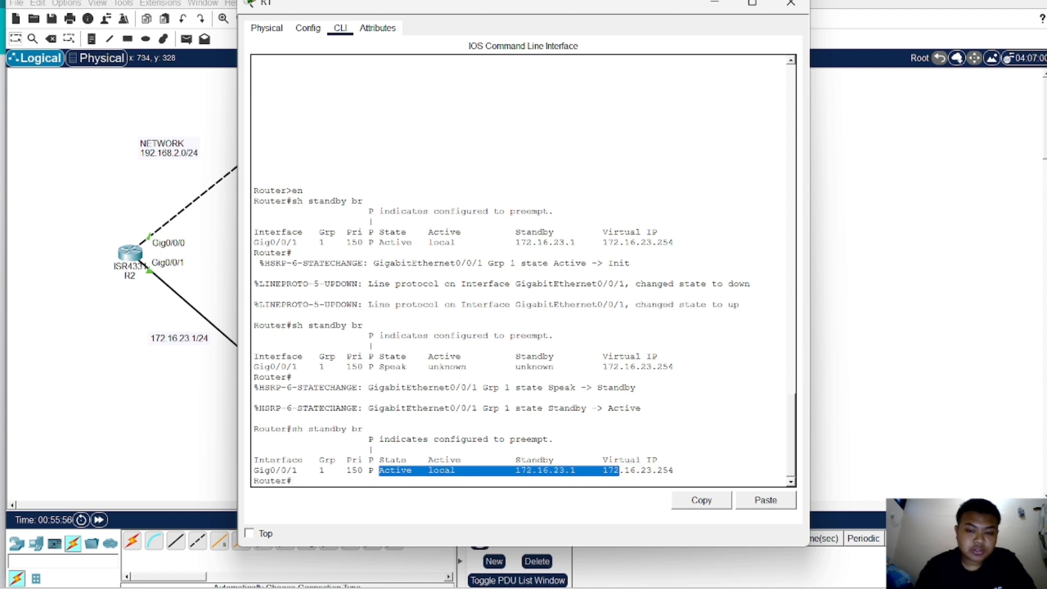
Open R2's command line to check its latest HSRP state-change messages, then return to the topology.
{"action": "left_click", "coordinate": [231, 416]}
{"action": "left_click", "coordinate": [134, 253]}
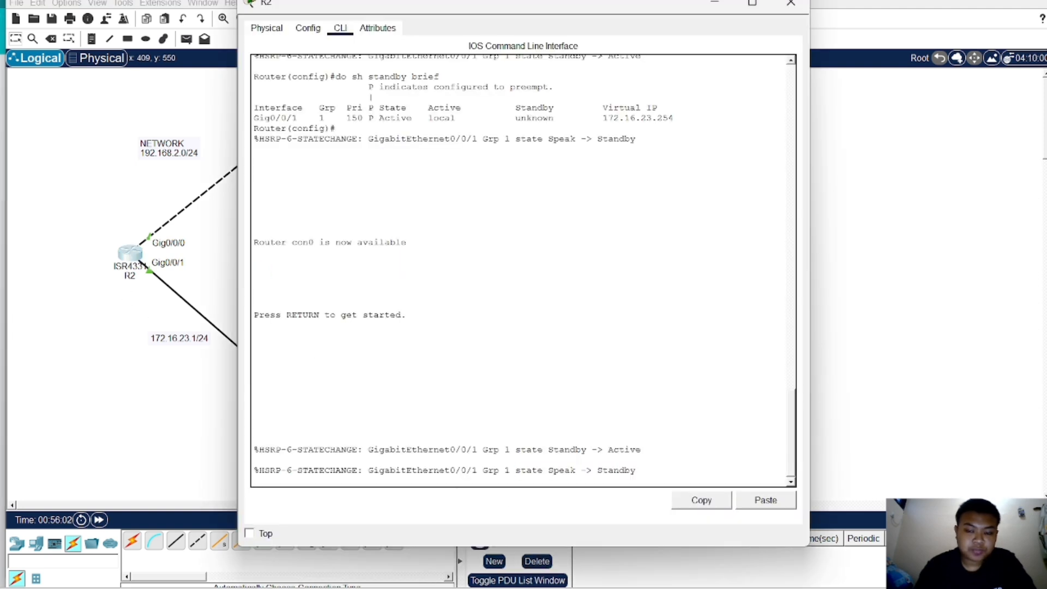
{"action": "left_click", "coordinate": [893, 327]}
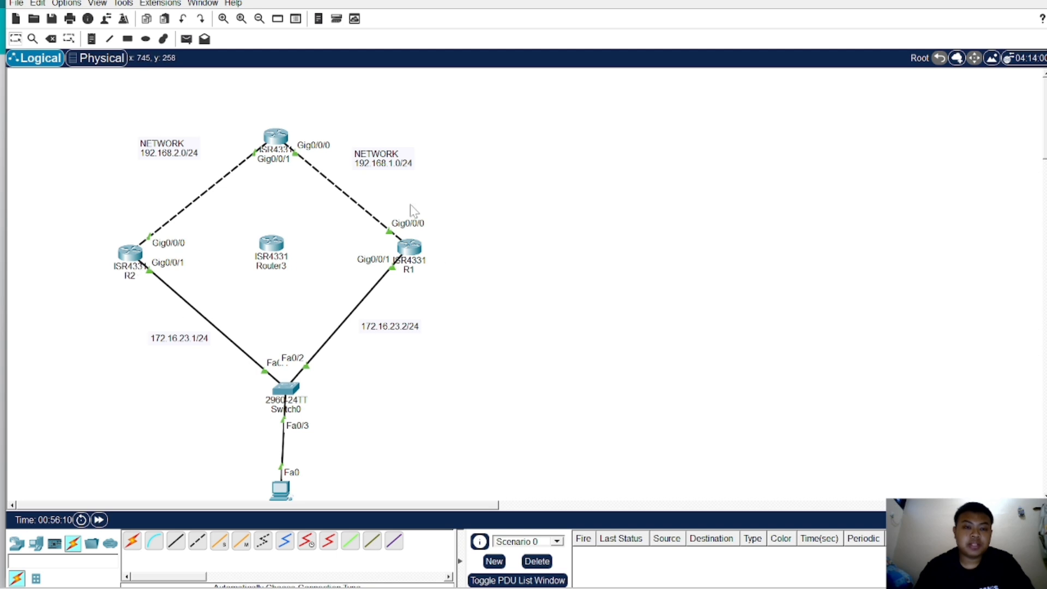
{"action": "left_click_drag", "start_coordinate": [52, 72], "coordinate": [577, 409]}
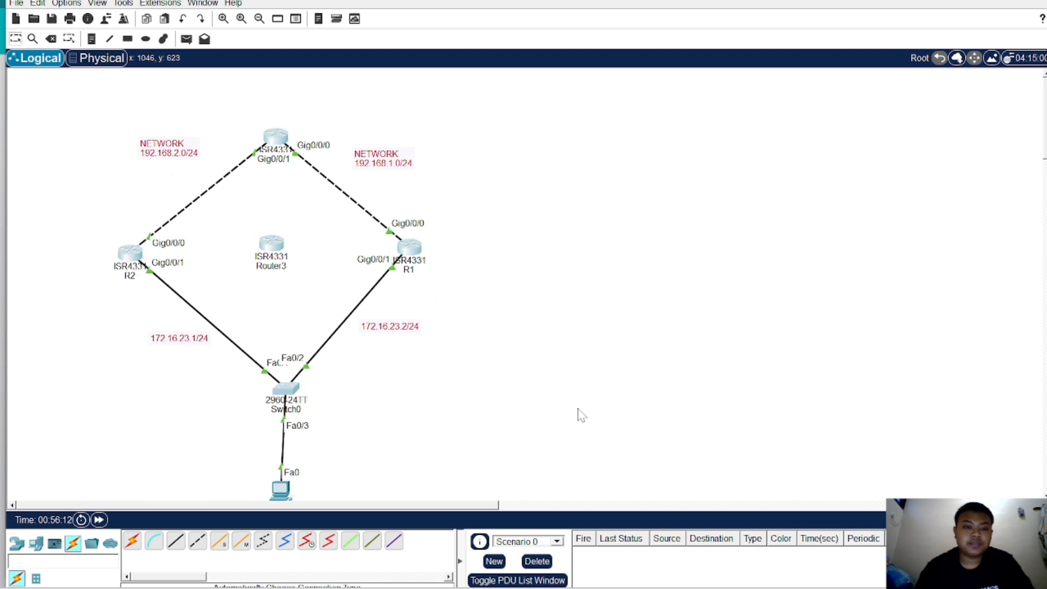
{"action": "left_click", "coordinate": [577, 409]}
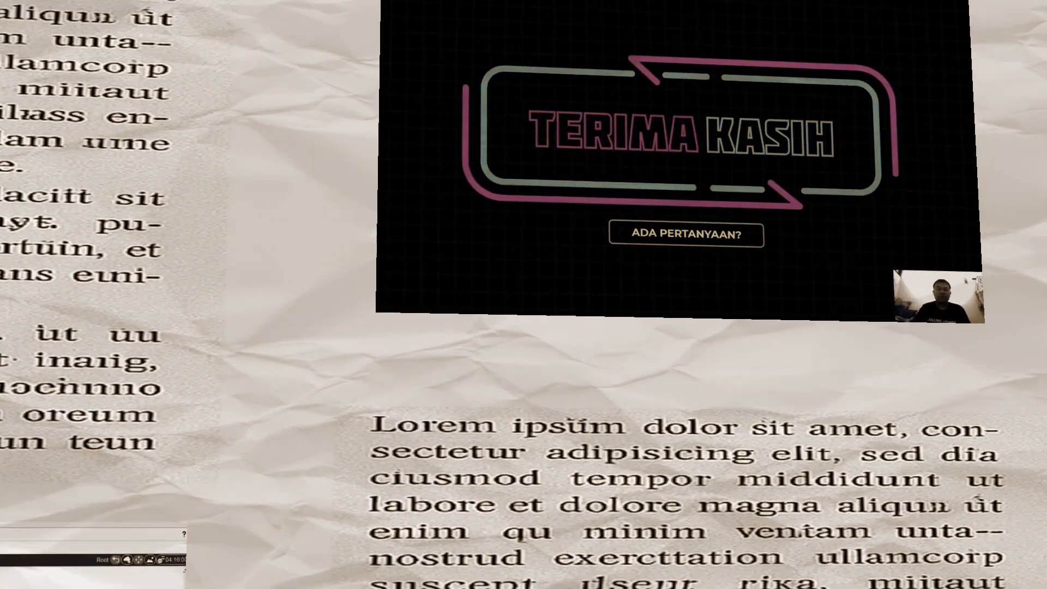